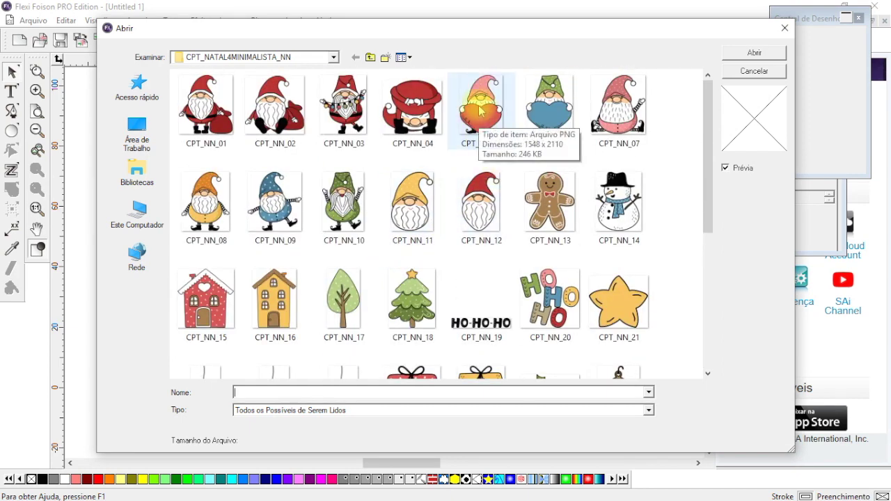
Open the CPT_NN_05 gnome image and trace outlines around the whole bitmap with the black contour trace tool
double_click(478, 105)
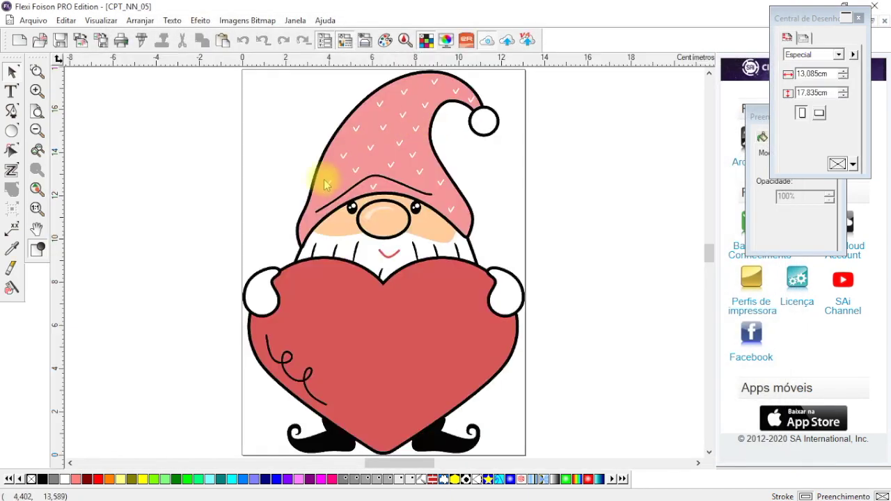
left_click(37, 132)
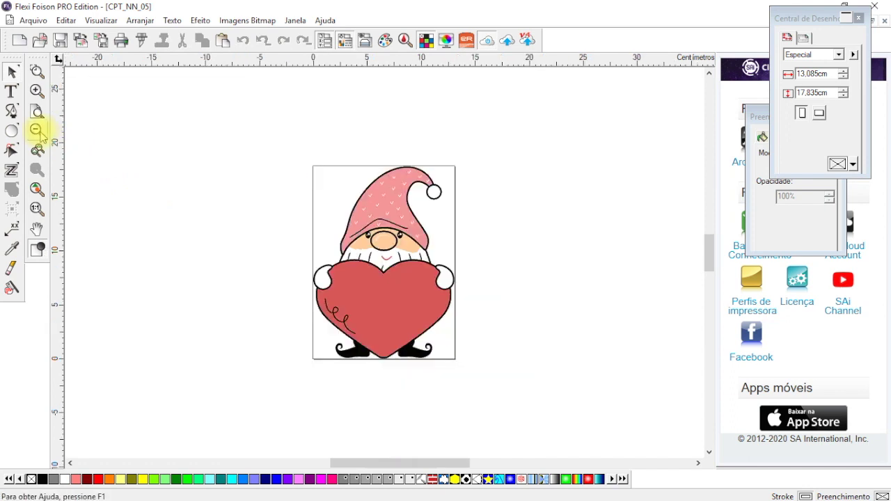
left_click(14, 174)
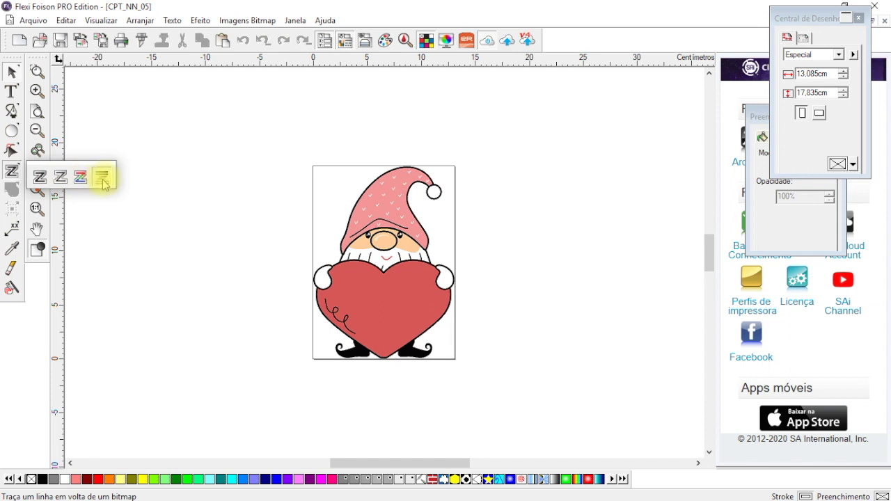
left_click(40, 177)
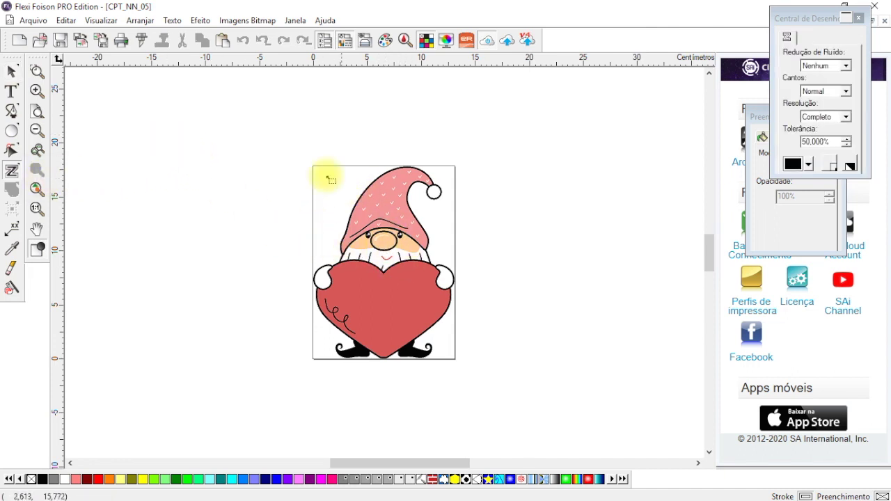
mouse_move(279, 142)
left_mouse_down()
mouse_move(318, 304)
mouse_move(383, 385)
mouse_move(487, 384)
left_mouse_up()
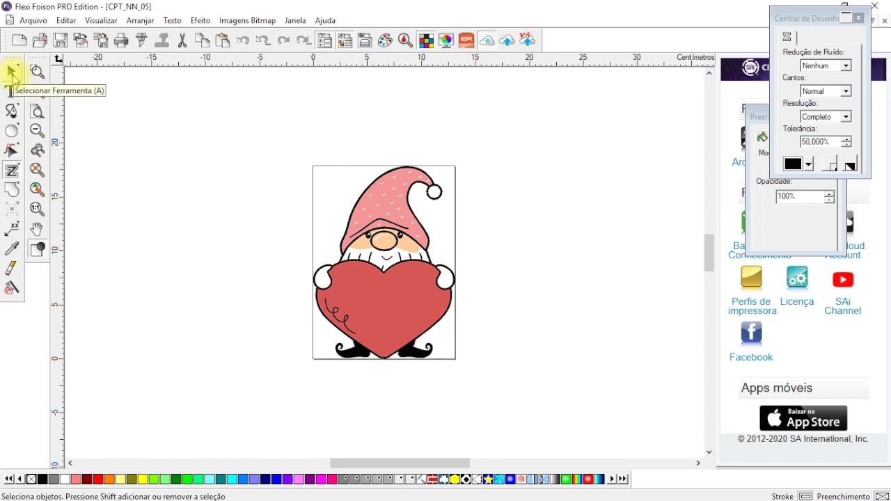
Move the traced outline to the left of the page and the gnome bitmap to the right of it
left_click(12, 72)
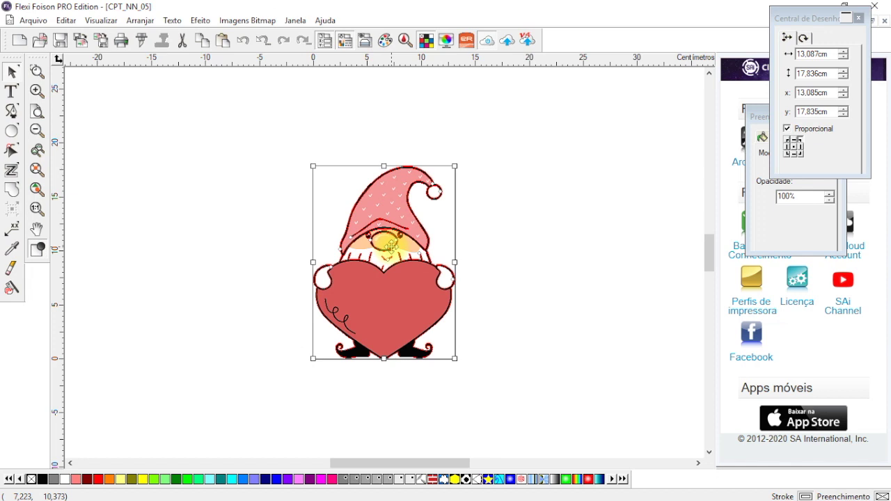
left_click_drag(391, 245, 223, 244)
left_click(263, 139)
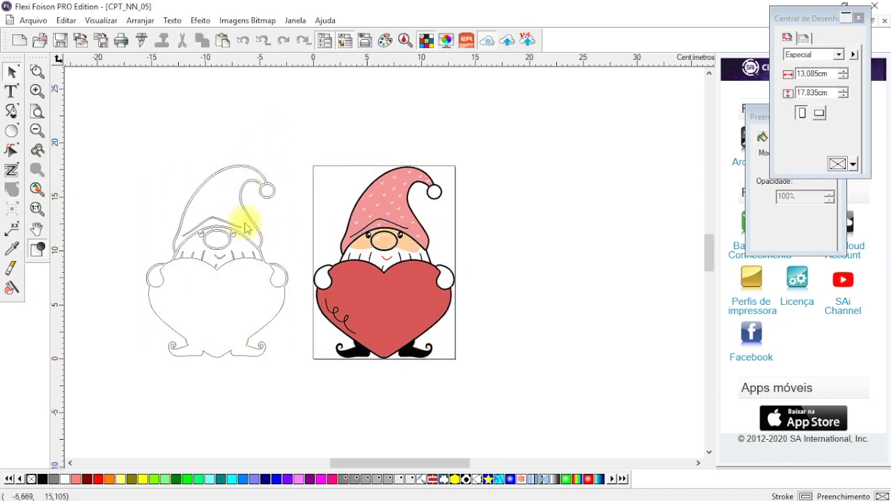
left_click(363, 269)
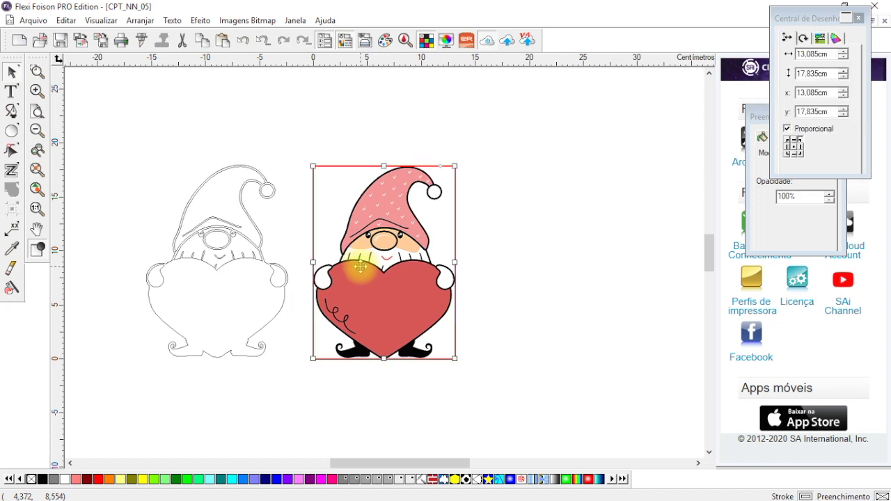
left_click_drag(360, 267, 508, 239)
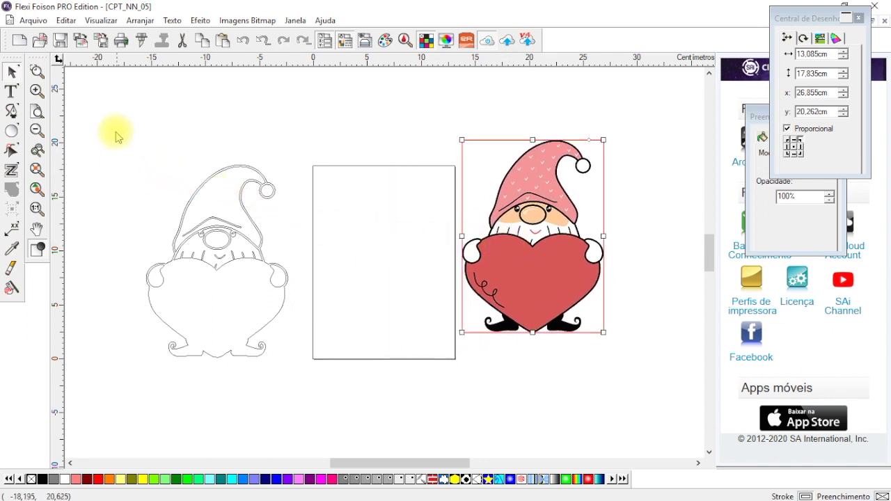
Select all the traced gnome outline paths and combine them into one group
left_click_drag(113, 138, 292, 359)
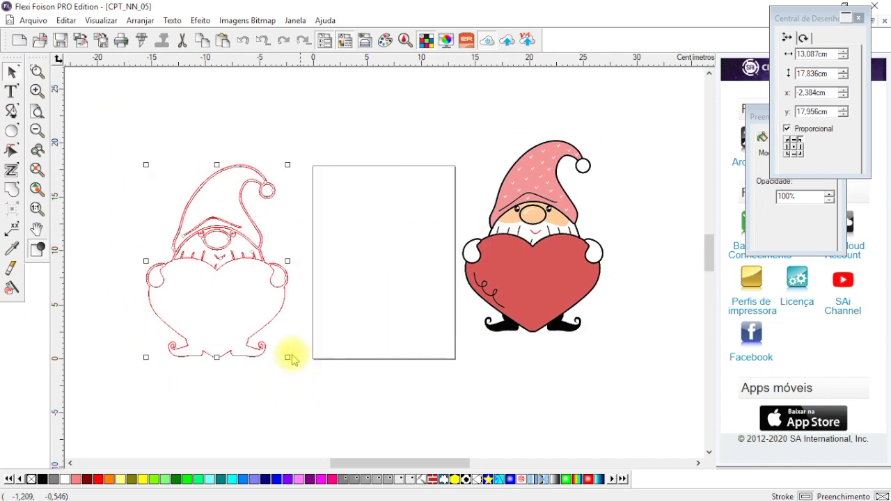
right_click(256, 257)
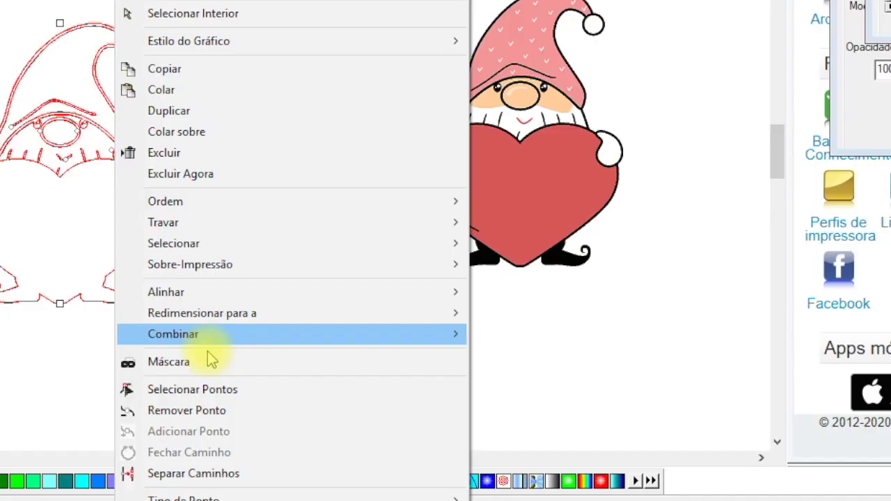
mouse_move(441, 382)
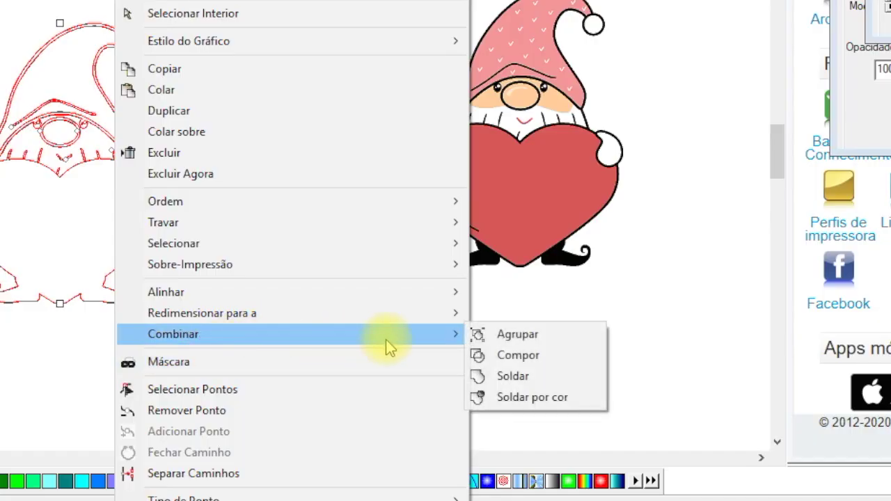
left_click(497, 341)
Move the grouped outline up beyond the page's upper-left corner and place the gnome bitmap back on the page
left_click_drag(266, 265, 208, 100)
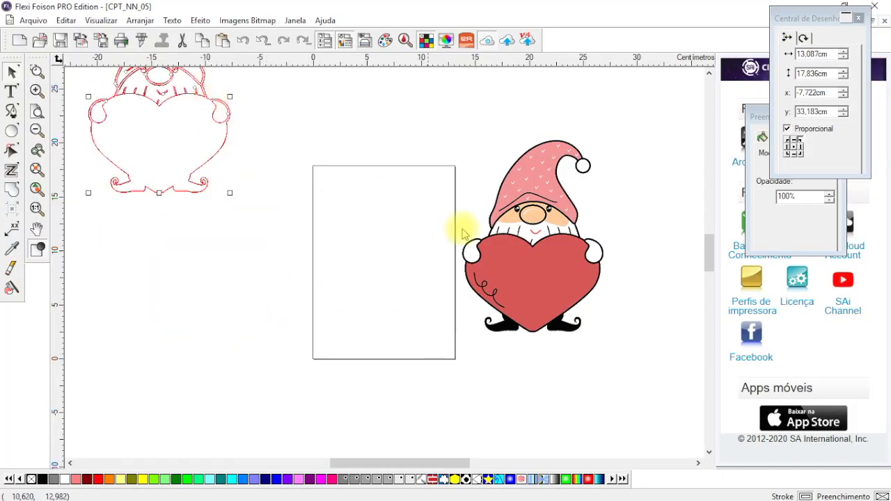
left_click(528, 249)
left_click_drag(543, 262, 379, 290)
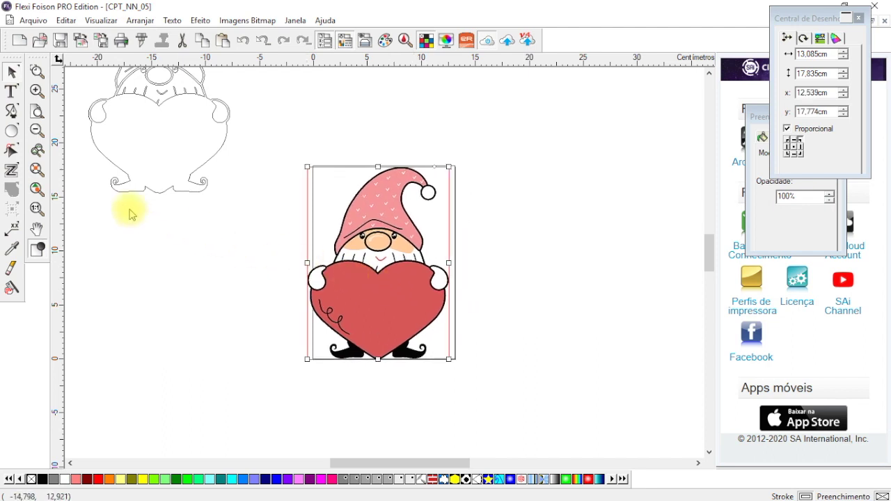
Move the colour trace settings window onto the canvas and review the available numbers of posterized colours
left_click(13, 173)
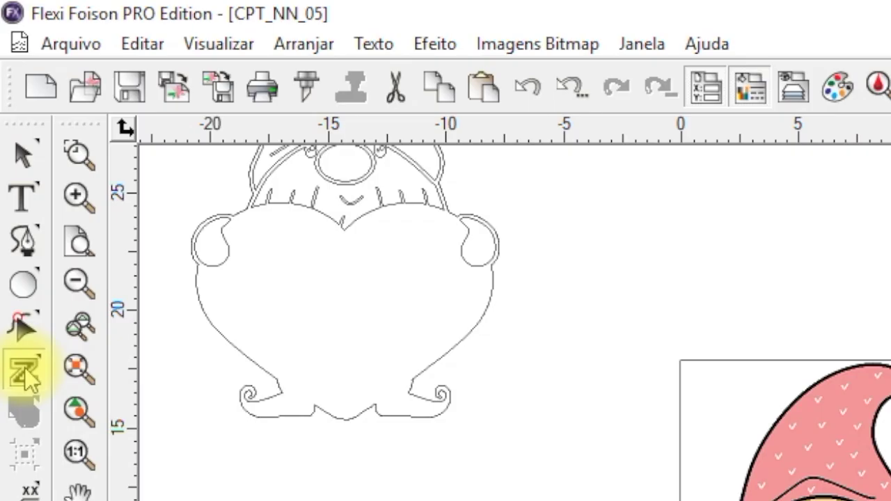
left_click(20, 174)
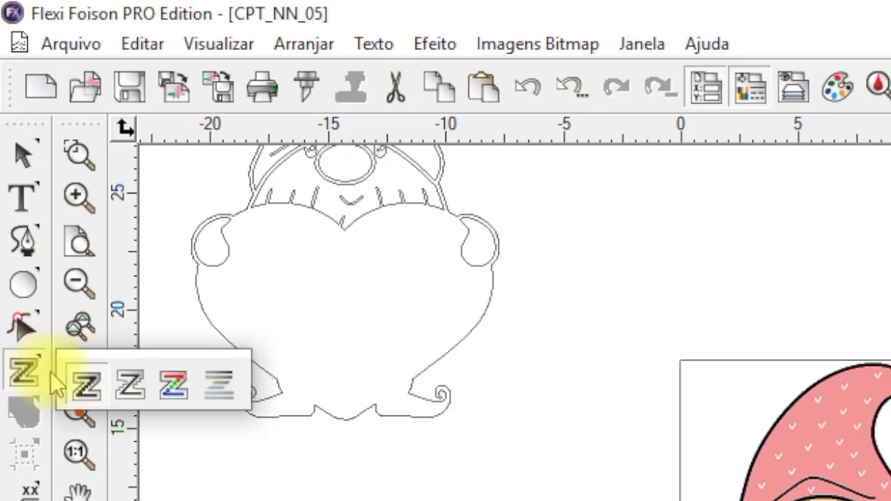
left_click(174, 391)
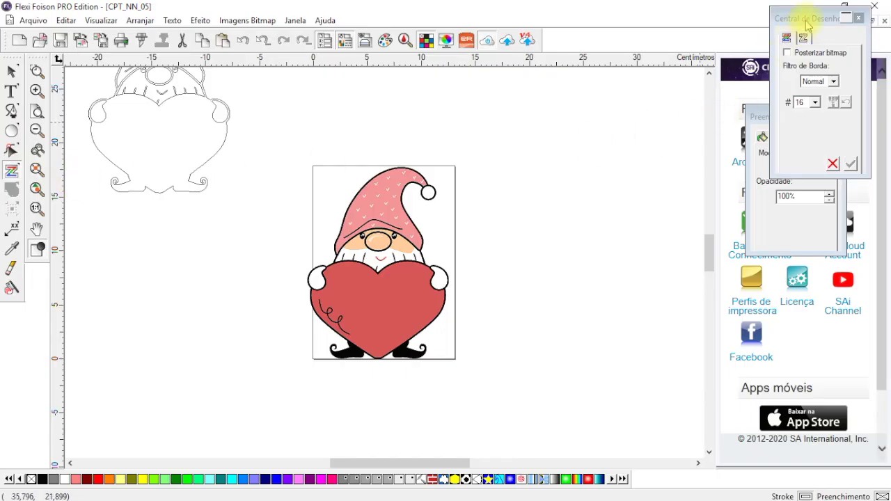
left_click_drag(807, 24, 646, 98)
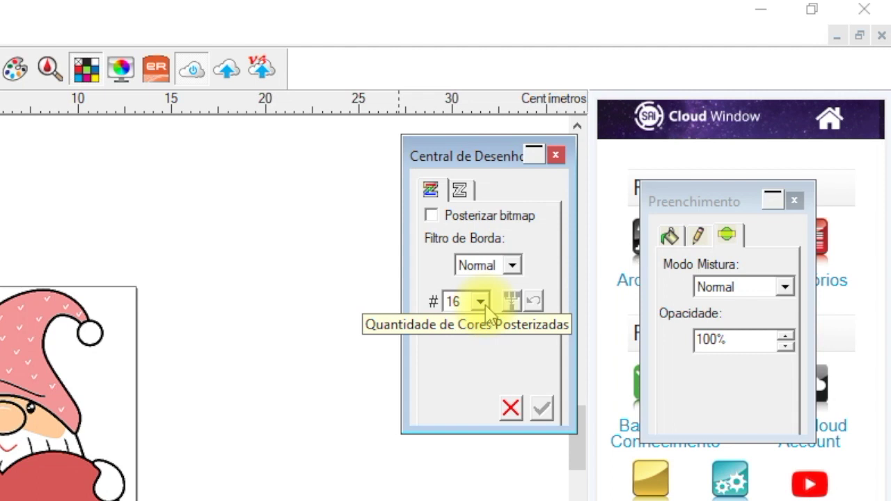
left_click(485, 306)
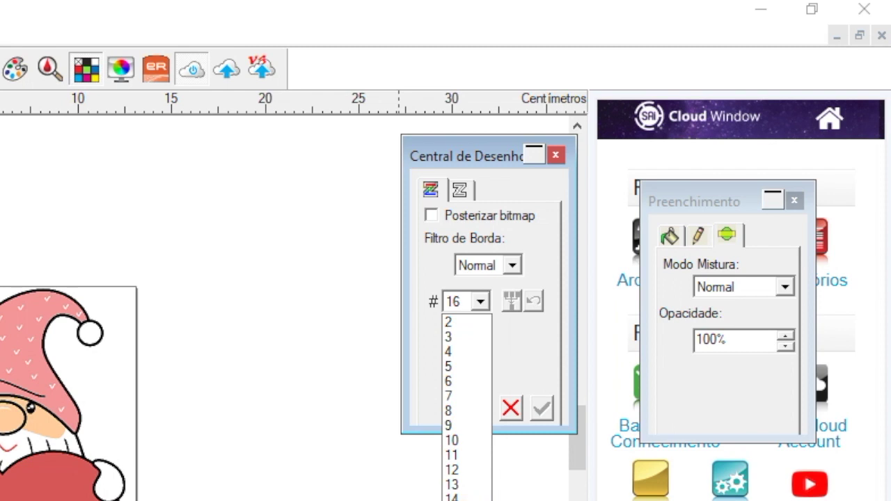
key("Escape")
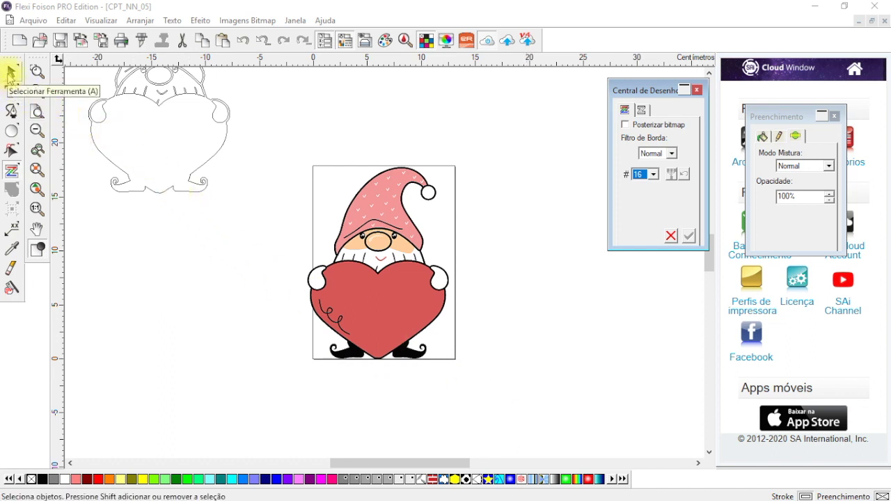
left_click(10, 72)
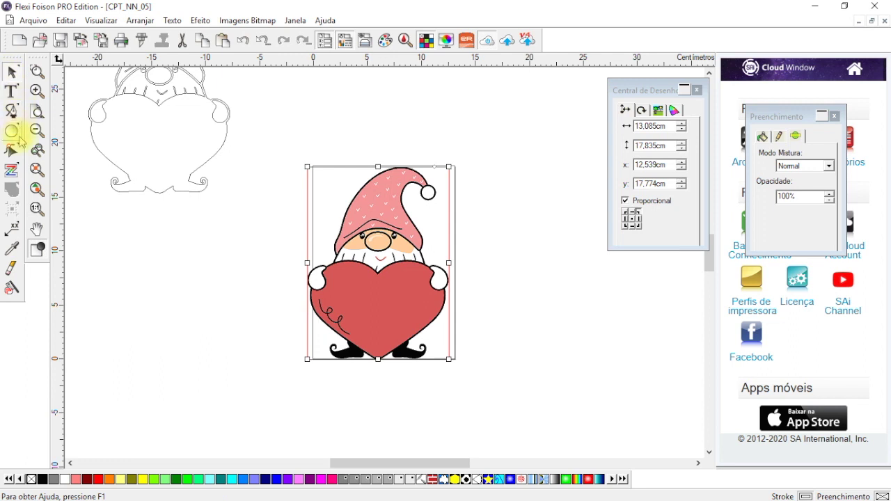
Colour-trace the whole gnome bitmap using 16 posterized colours and the Normal edge filter
left_click(12, 171)
left_click(12, 172)
left_click(89, 181)
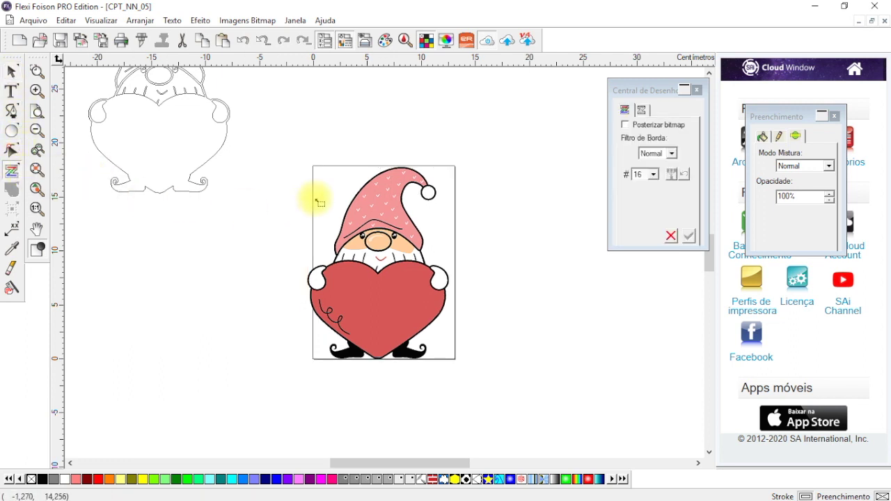
mouse_move(292, 137)
left_mouse_down()
mouse_move(292, 177)
mouse_move(352, 364)
mouse_move(424, 387)
mouse_move(478, 382)
left_mouse_up()
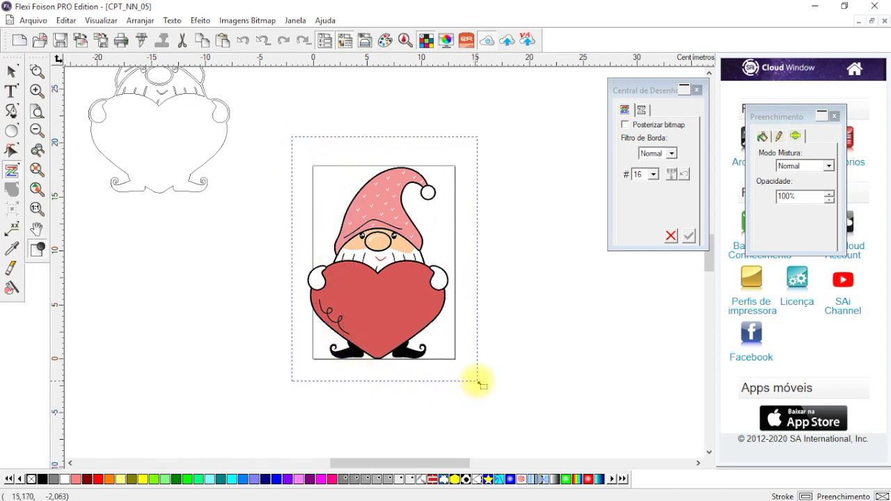
left_click_drag(476, 381, 477, 382)
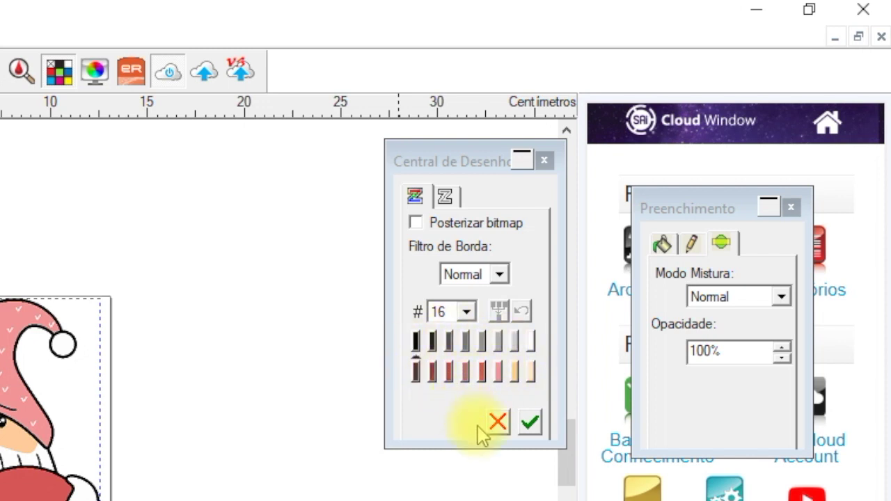
left_click(531, 423)
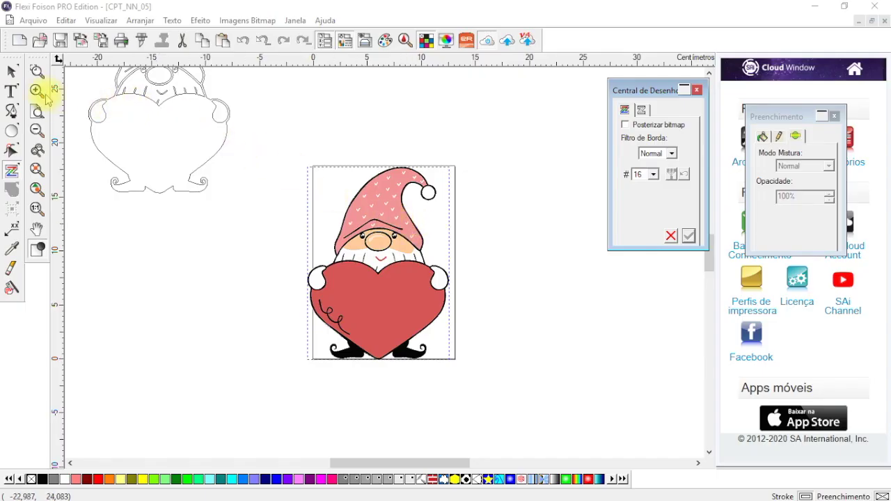
Separate the colour-traced gnome from the original bitmap, moving the trace to the right and the bitmap to the left
left_click(12, 72)
left_click(398, 295)
left_click(421, 293)
left_click_drag(421, 294, 550, 289)
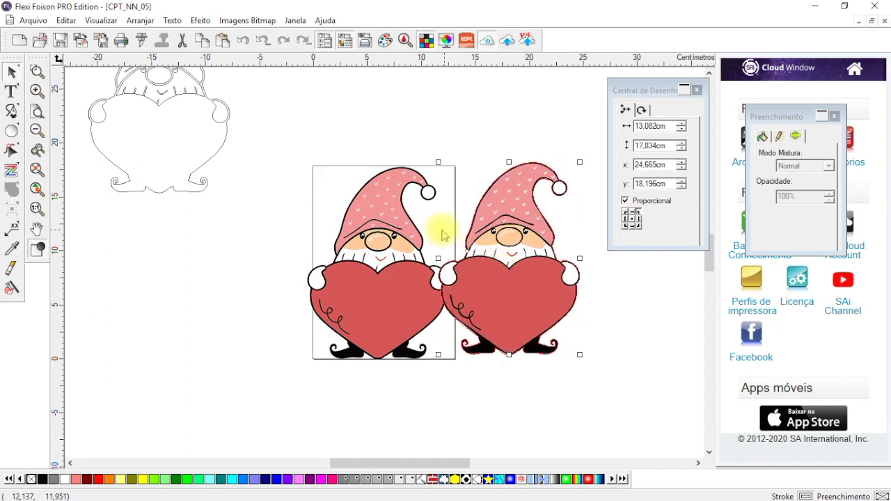
left_click_drag(370, 277, 309, 278)
left_click(353, 159)
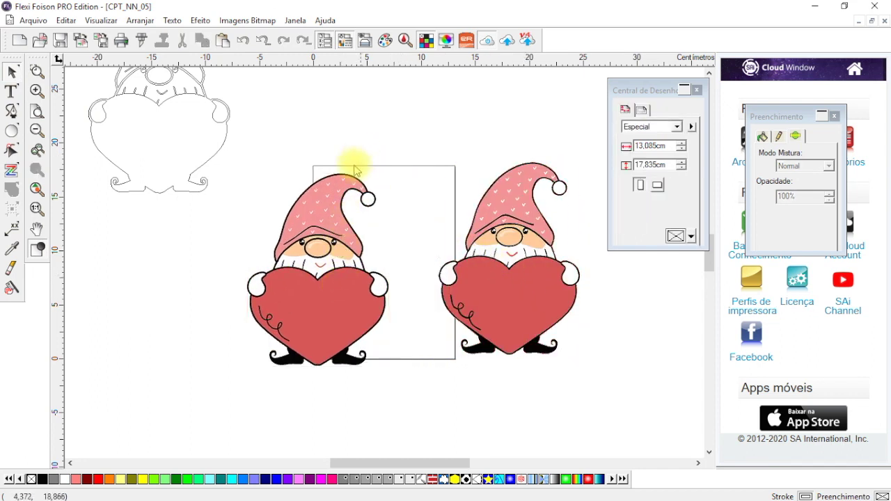
Move the colour-traced gnome farther from the page and unmask all of its parts
left_click(515, 219)
left_click_drag(515, 218, 547, 204)
right_click(548, 202)
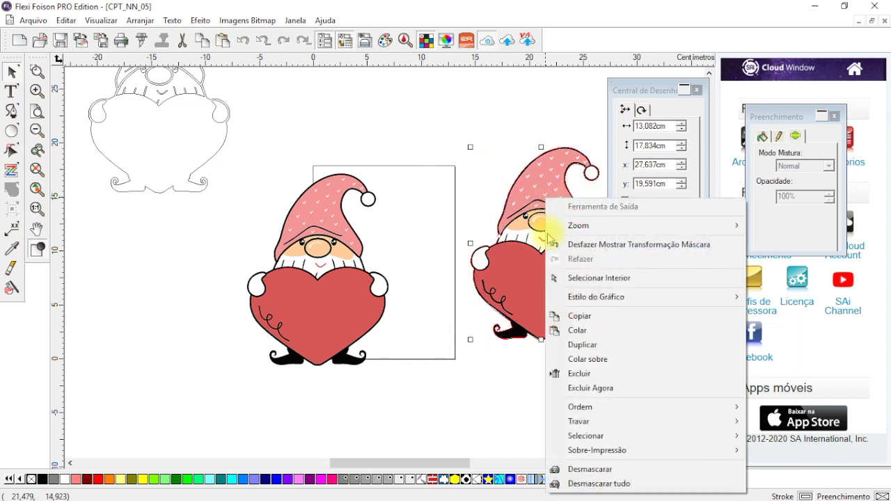
left_click(593, 483)
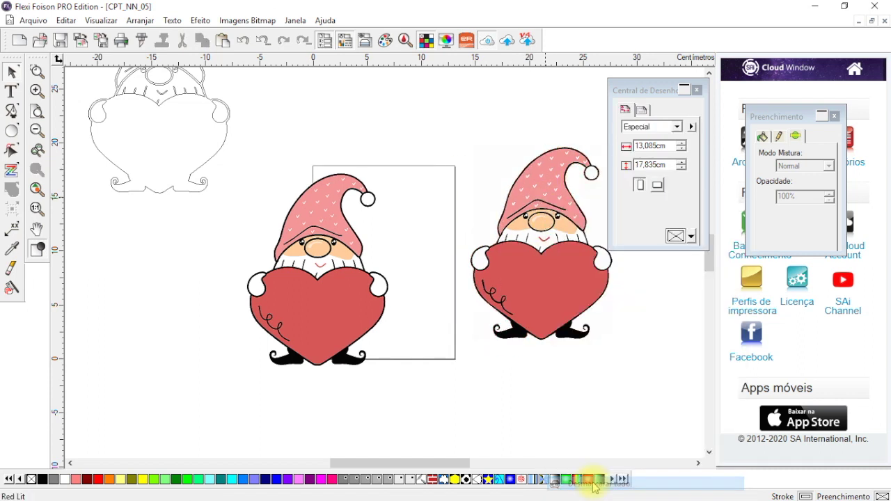
Pull individual shapes out of the unmasked colour trace and undo these moves
left_click_drag(529, 290, 597, 309)
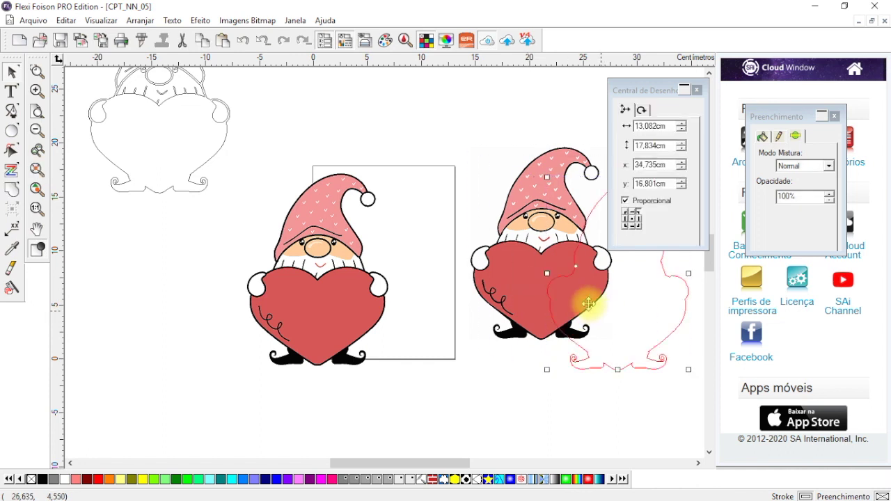
left_click_drag(546, 185, 470, 135)
left_click(557, 173)
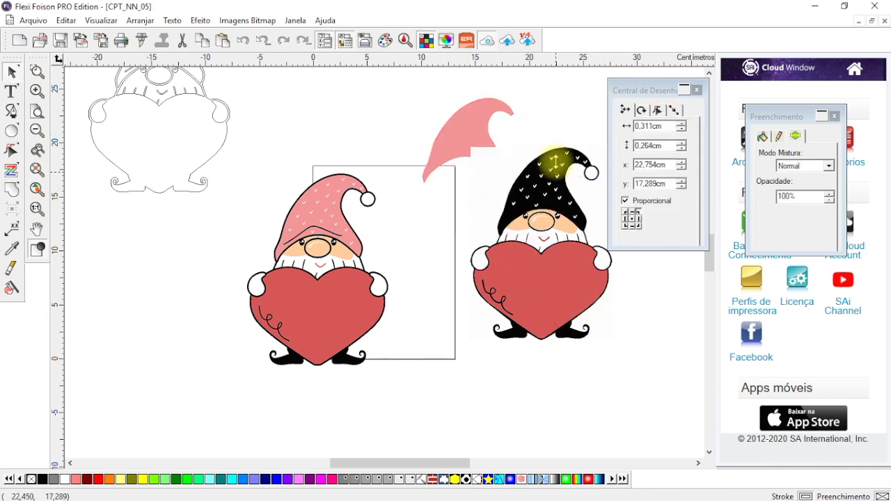
left_click_drag(549, 188, 518, 190)
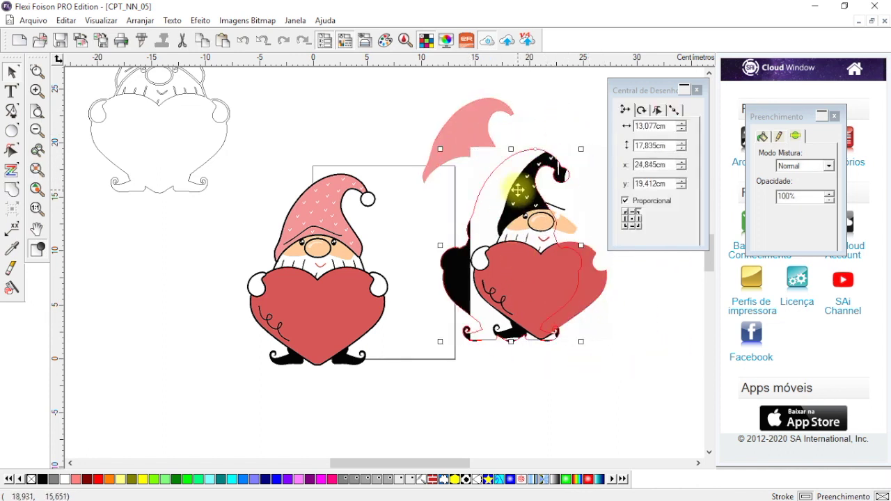
key("ctrl+z")
key("ctrl+z")
key("ctrl+z")
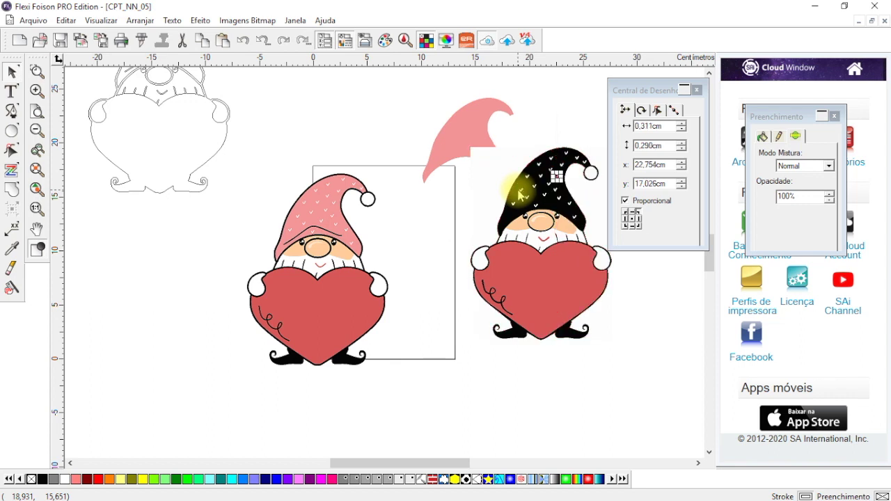
Move the original gnome bitmap above the page and the grouped outline beside the page's left edge
left_click(346, 283)
left_click_drag(318, 312, 390, 167)
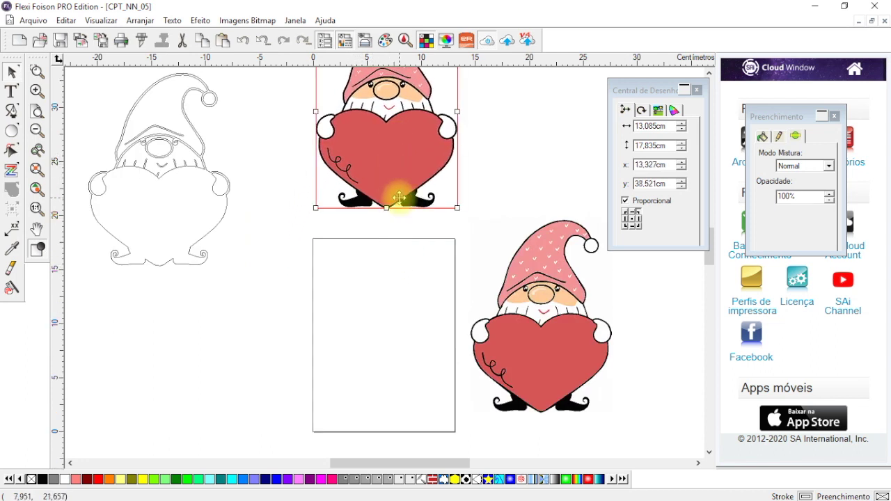
left_click_drag(256, 94, 235, 330)
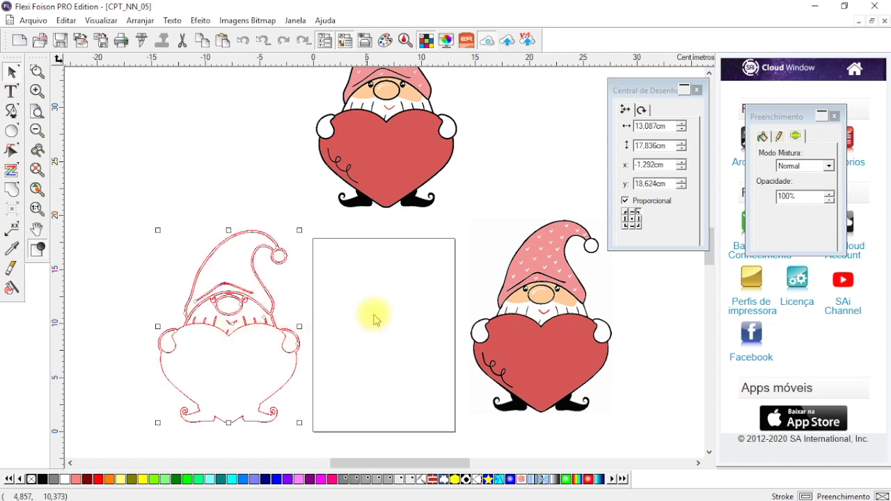
Select a single small mark on the colour-traced gnome's hat and undo the recent changes
left_click(374, 319)
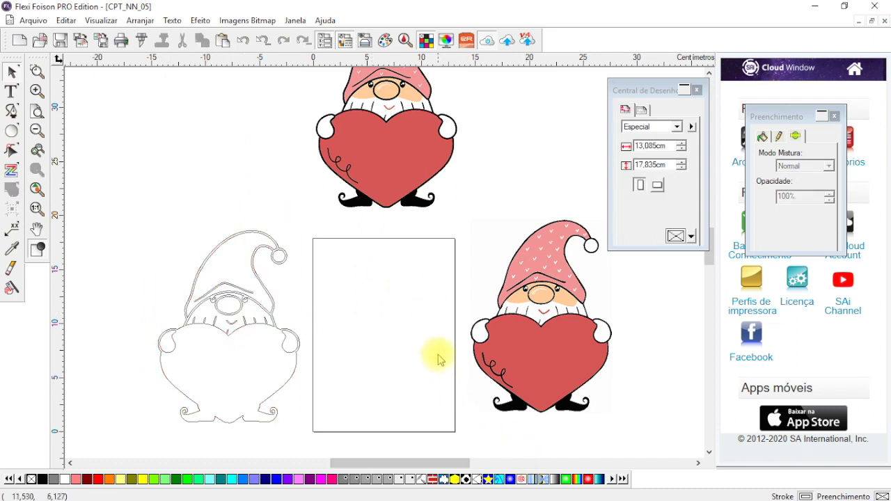
left_click(555, 247)
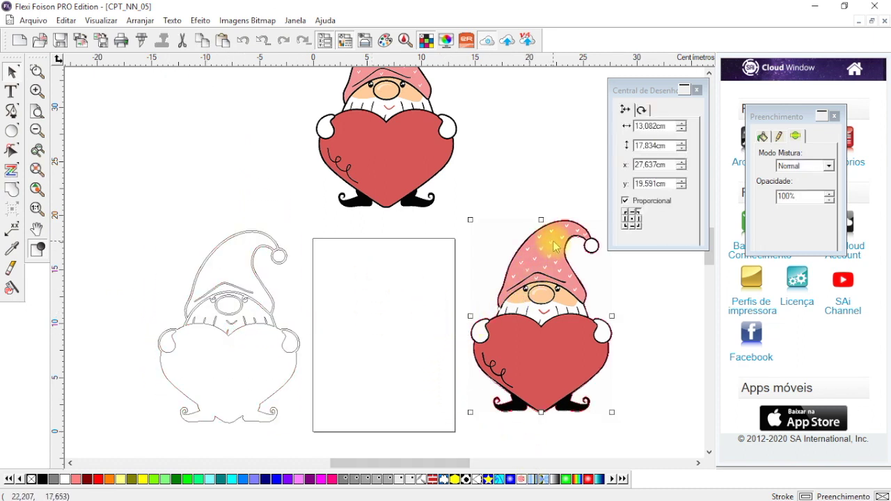
left_click(549, 192)
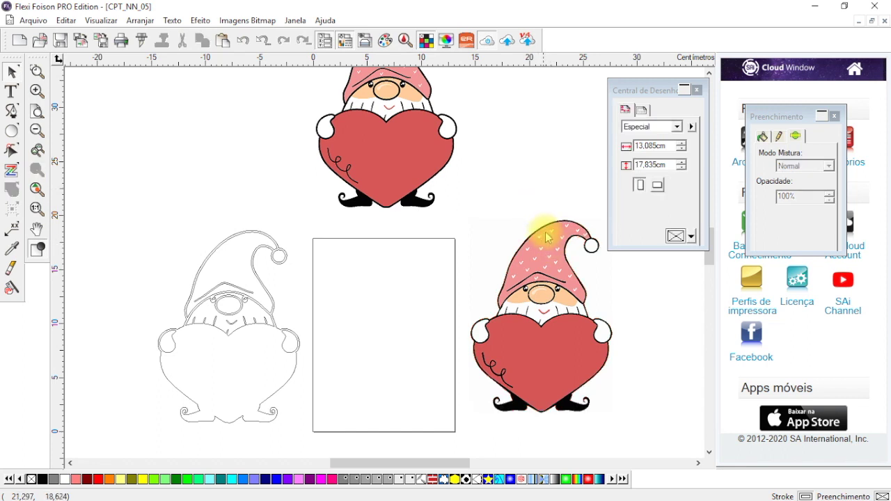
left_click(540, 242)
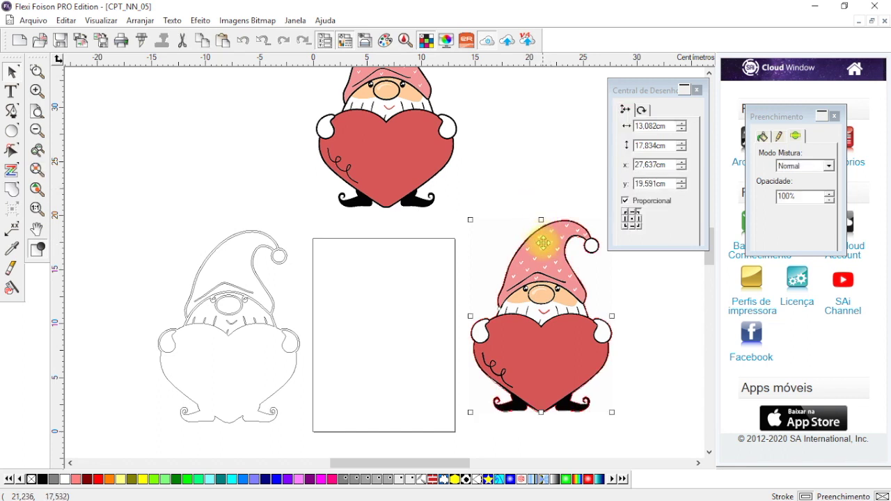
mouse_move(544, 243)
left_mouse_down()
mouse_move(589, 188)
mouse_move(541, 213)
mouse_move(544, 242)
left_mouse_up()
left_click(540, 239)
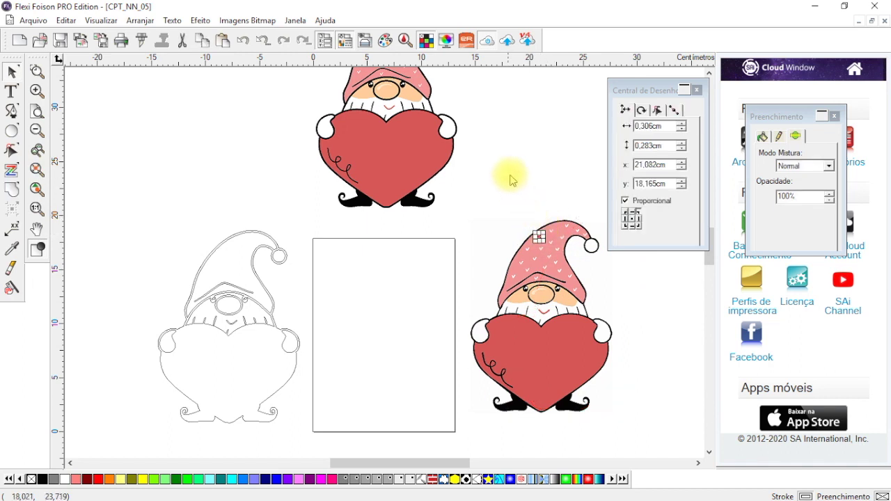
left_click(535, 244)
key("ctrl+z")
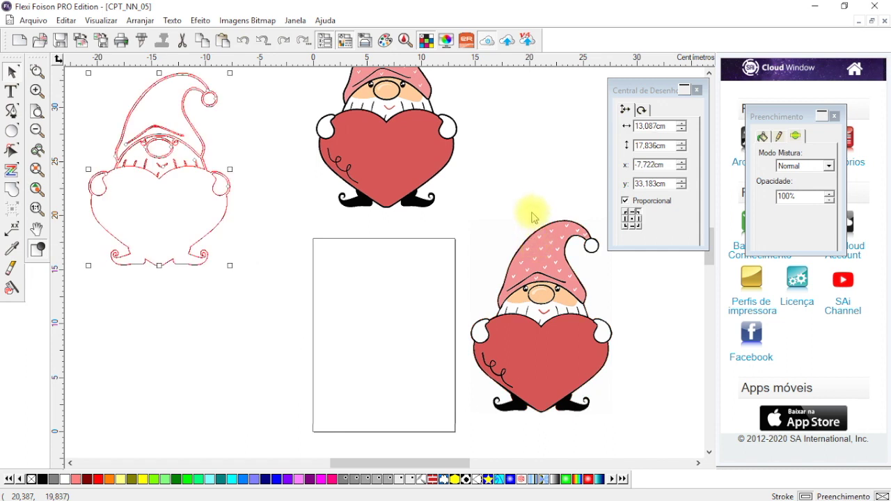
Move the gnome outline down beside the page's left edge and the original bitmap down to the page's top edge
left_click(474, 195)
left_click(202, 171)
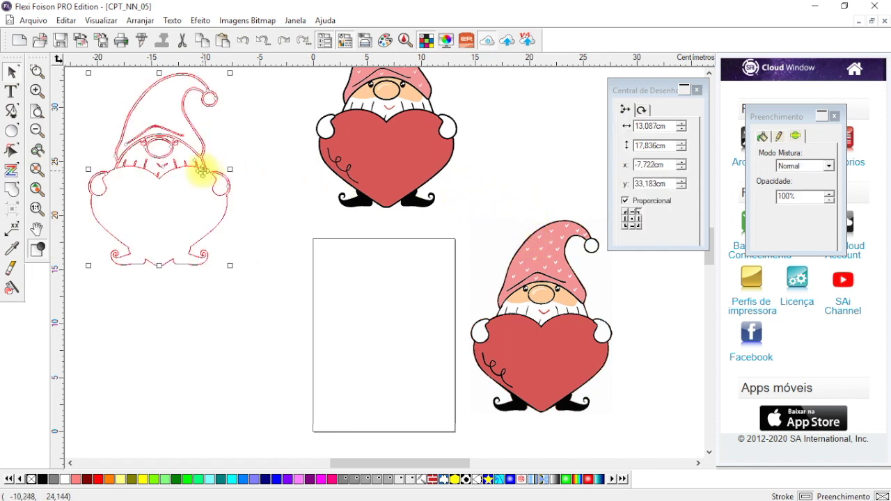
left_click_drag(203, 179, 238, 299)
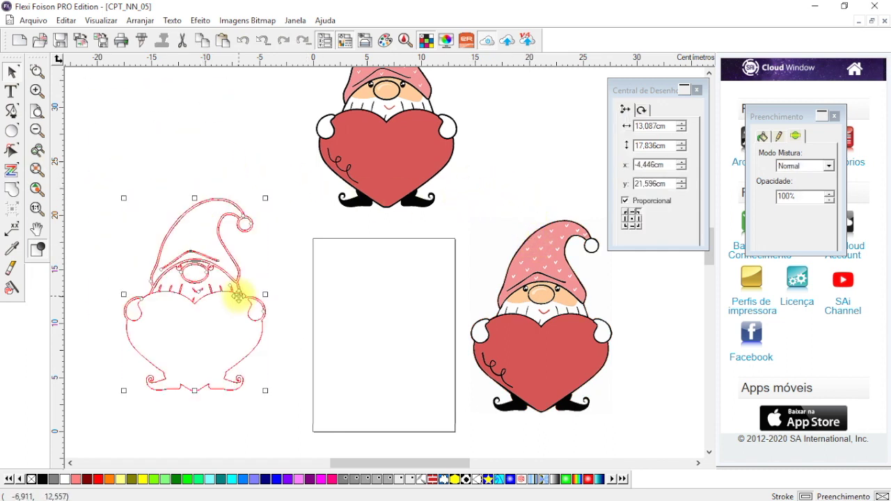
left_click(380, 317)
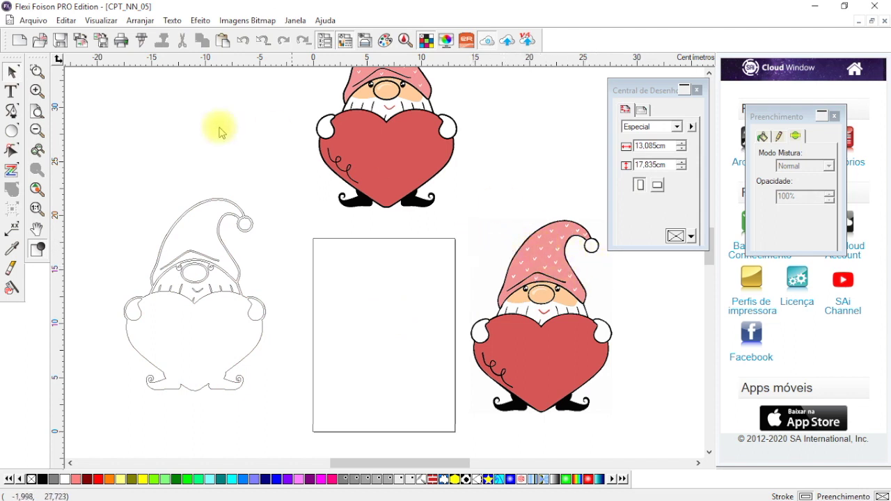
left_click_drag(380, 139, 377, 178)
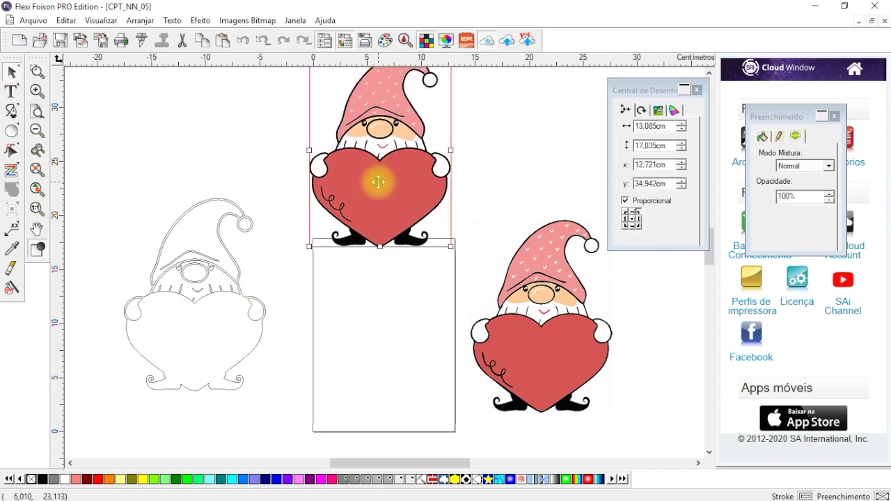
left_click(460, 228)
Apply a red stroke to all shapes of the colour-traced gnome beside the page
left_click_drag(463, 196, 615, 425)
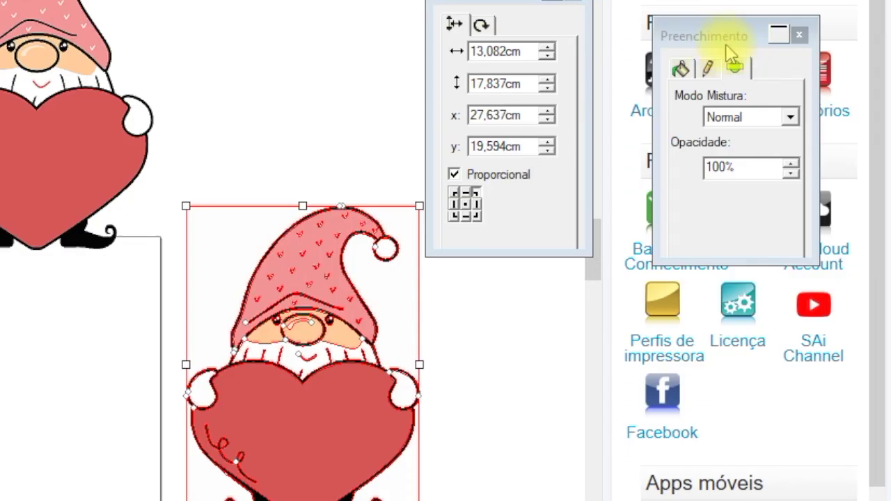
left_click(707, 68)
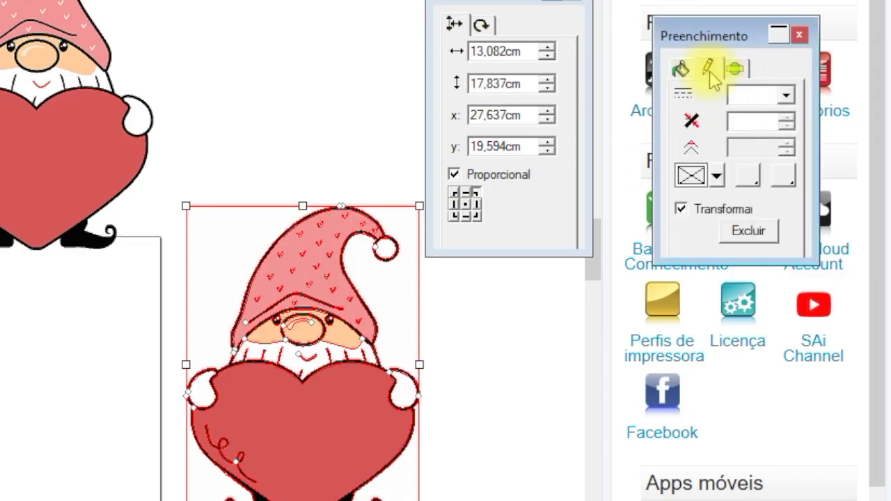
left_click(717, 177)
left_click(686, 329)
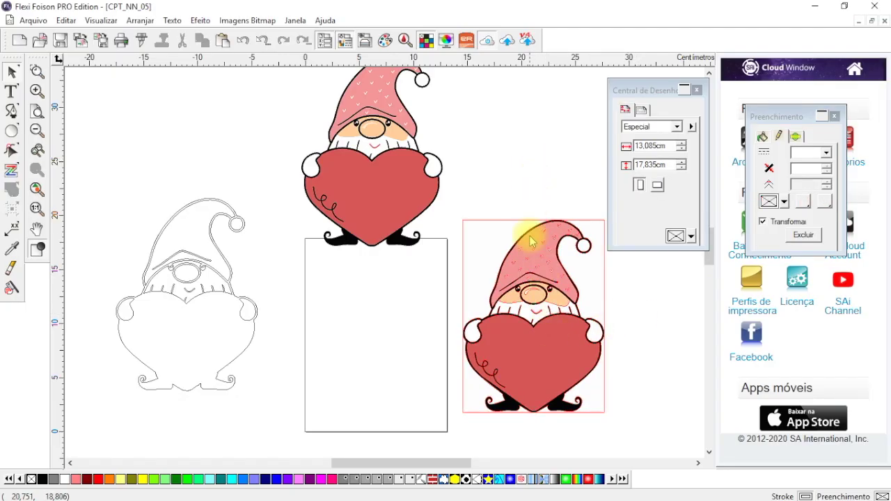
Duplicate the red-stroked colour trace, place the copy directly above it, and move the original bitmap up and away from the page
mouse_move(479, 185)
left_mouse_down()
mouse_move(527, 392)
mouse_move(592, 422)
left_mouse_up()
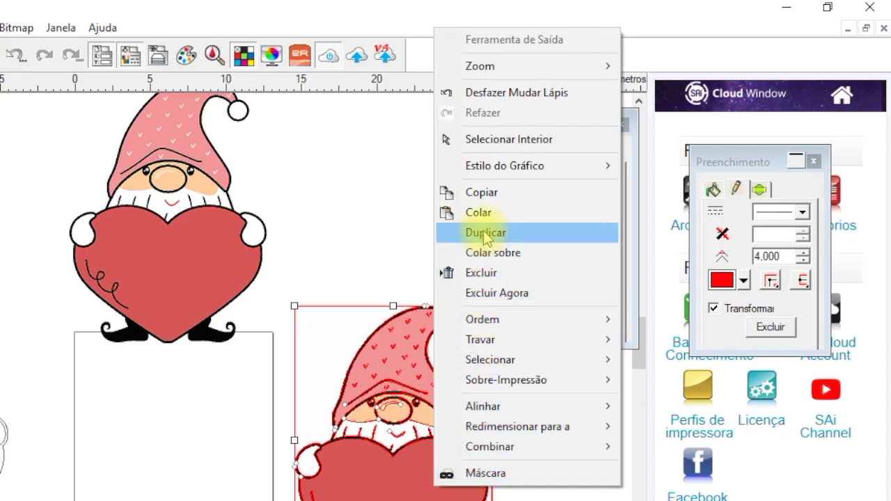
left_click(486, 234)
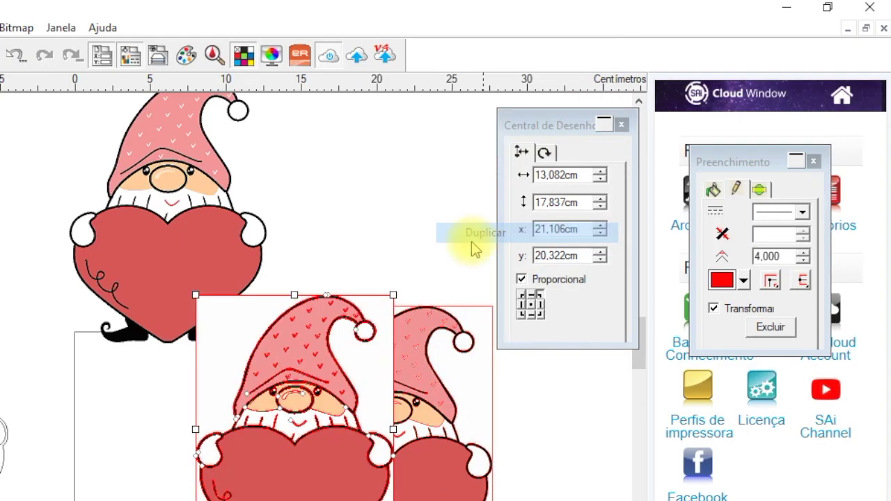
left_click_drag(565, 122, 574, 113)
left_click(401, 180)
left_click_drag(402, 180, 299, 100)
Duplicate the gnome outline and place the copy beside it, overlapping the page
left_click(213, 244)
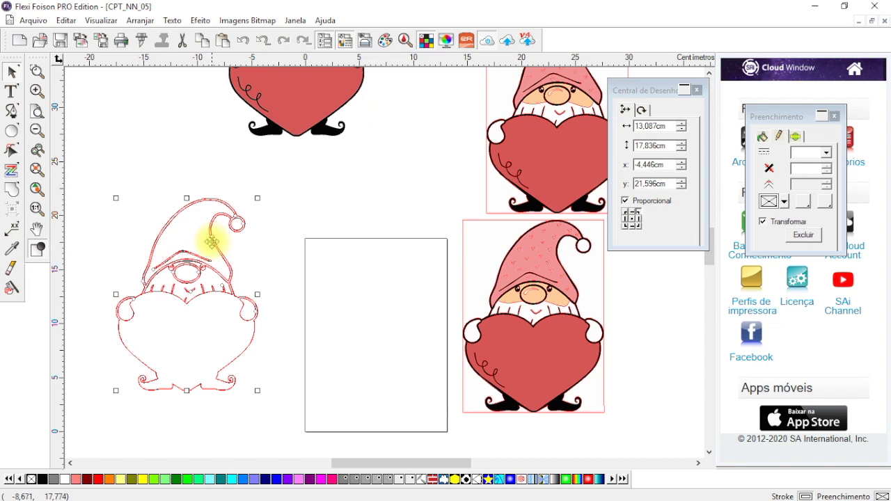
right_click(213, 244)
left_click(279, 353)
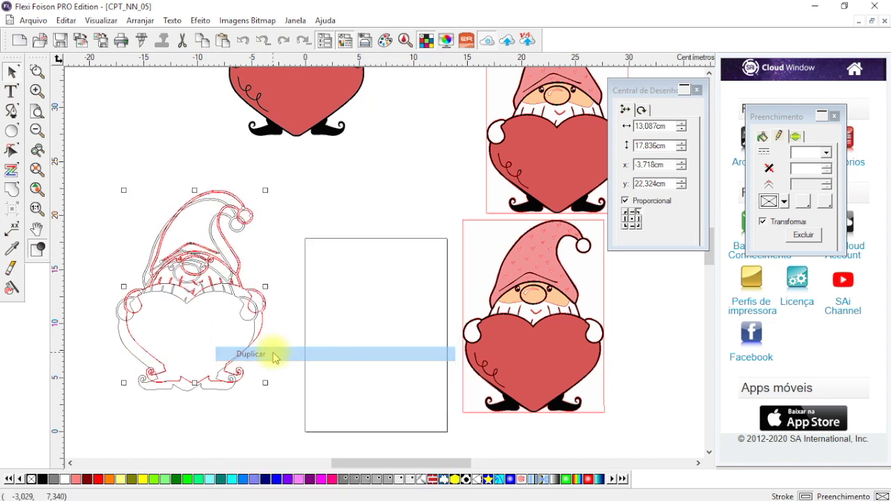
left_click_drag(258, 296, 409, 301)
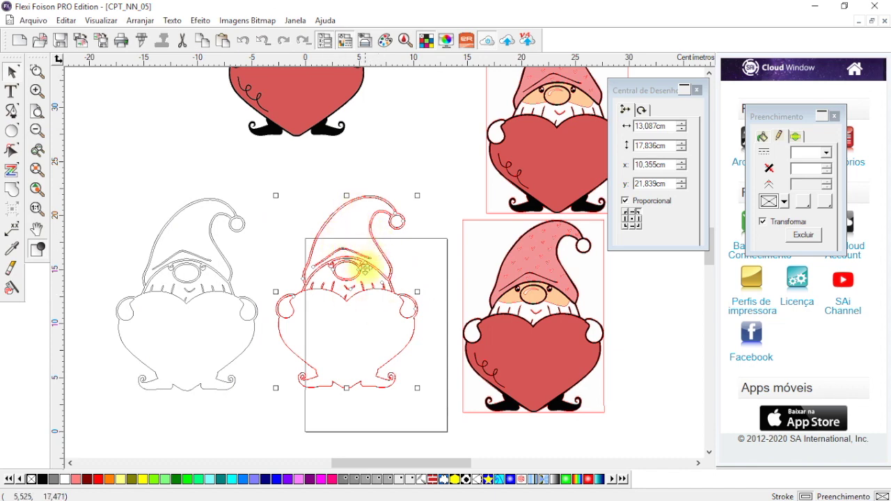
left_click(354, 176)
Ungroup all shapes of the outline copy on the page
left_click(348, 263)
right_click(348, 264)
left_click(377, 479)
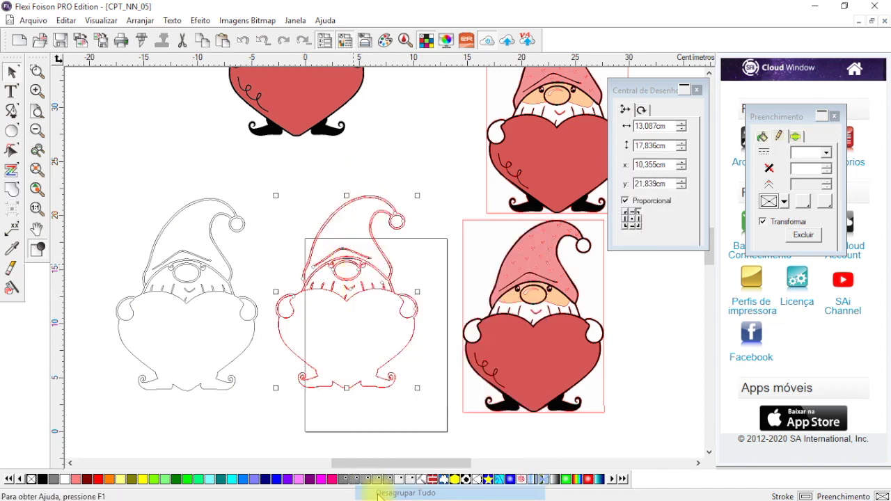
scroll(383, 261, "down", 2)
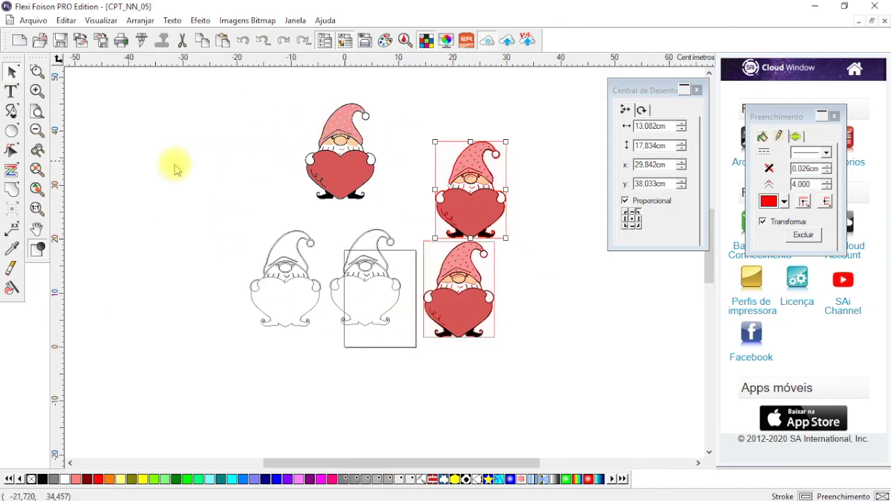
left_click(36, 91)
left_click(36, 130)
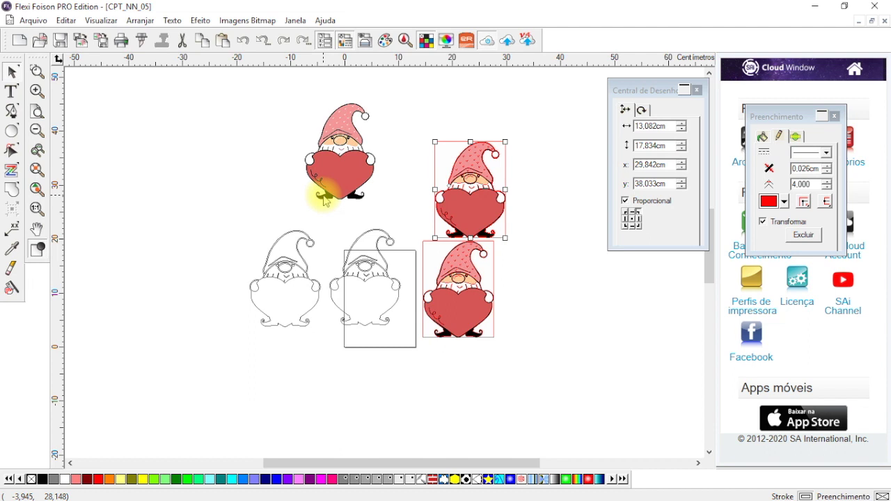
left_click(36, 90)
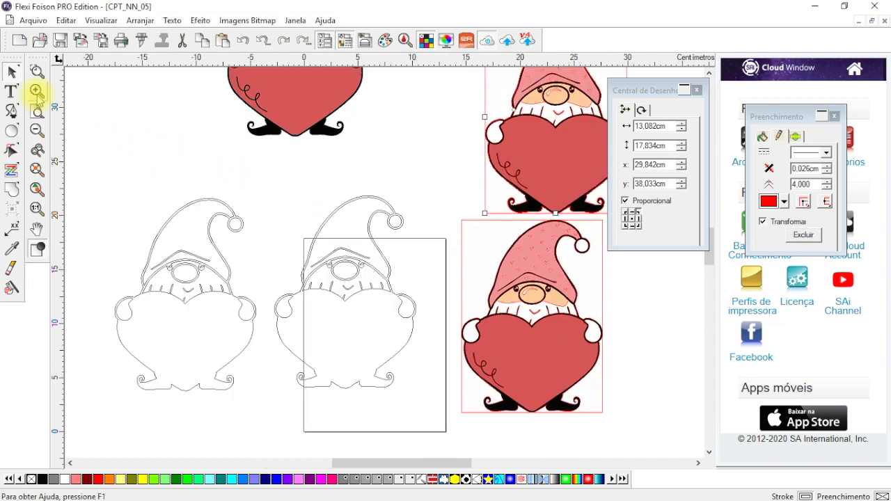
Delete the beard, face, nose, hat-brim and pompom inner shapes from the ungrouped outline copy
left_click(315, 294)
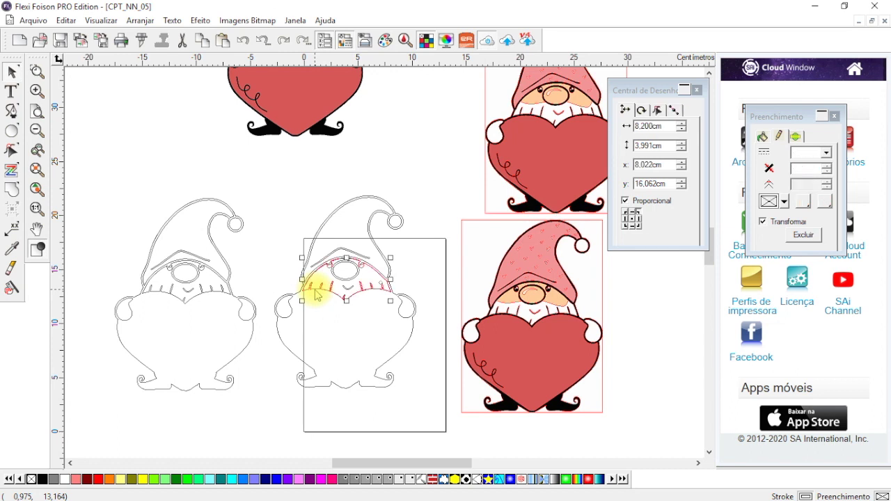
key("Delete")
left_click_drag(328, 255, 352, 265)
key("Escape")
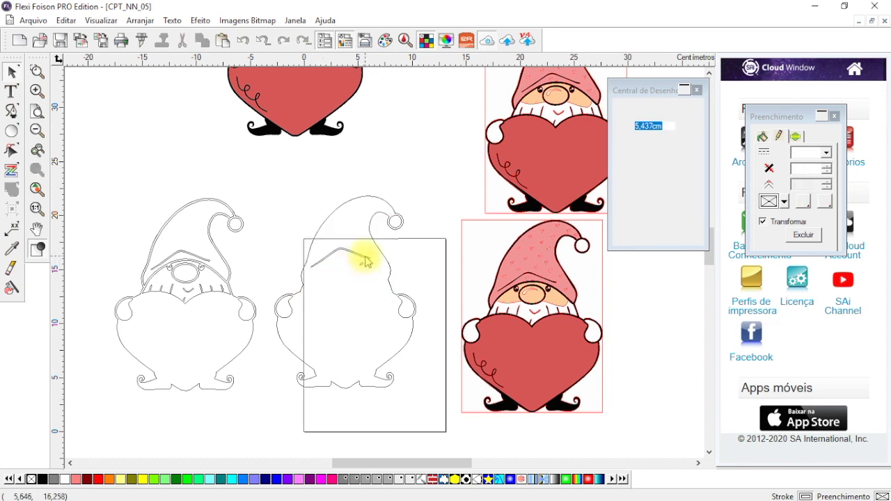
left_click_drag(353, 255, 368, 279)
left_click(396, 224)
key("Escape")
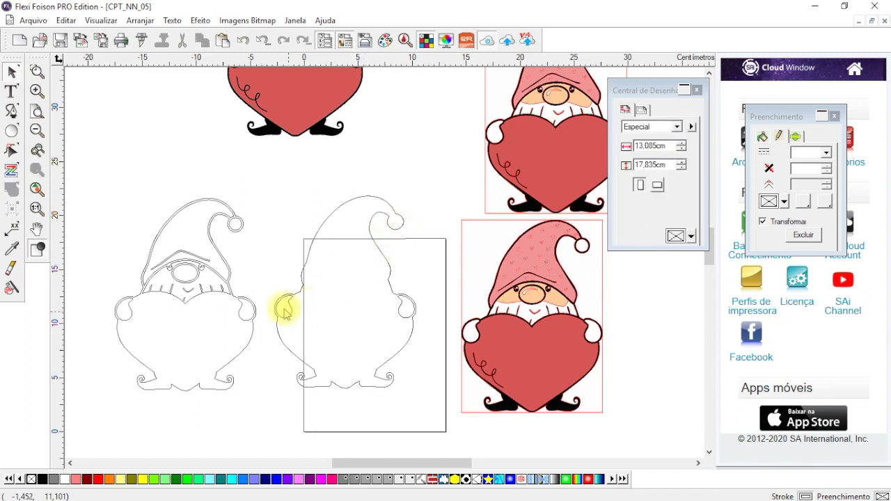
Delete both inner hand shapes and any remaining inner pieces, keeping only the outline copy's outer contour
left_click(299, 302)
key("Escape")
left_click(403, 313)
key("Escape")
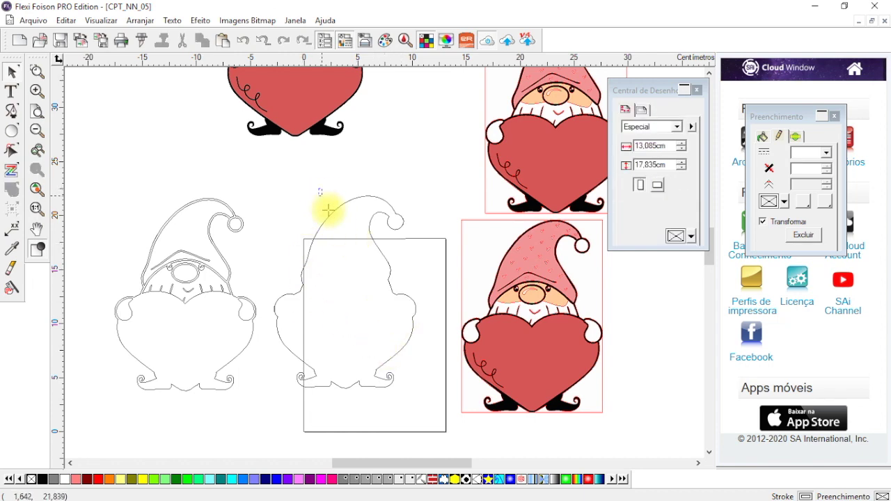
left_click(371, 284)
key("Escape")
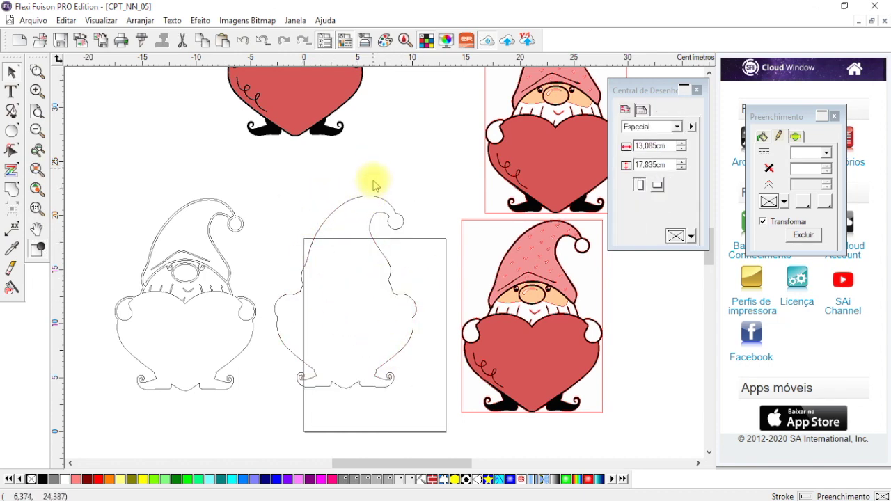
Fill the gnome's outer contour with solid black and move the silhouette slightly up
left_click(415, 274)
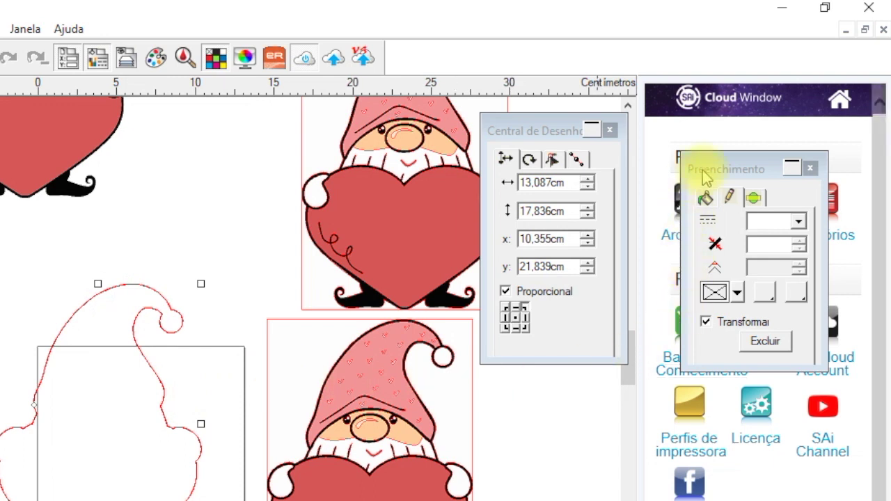
left_click(704, 196)
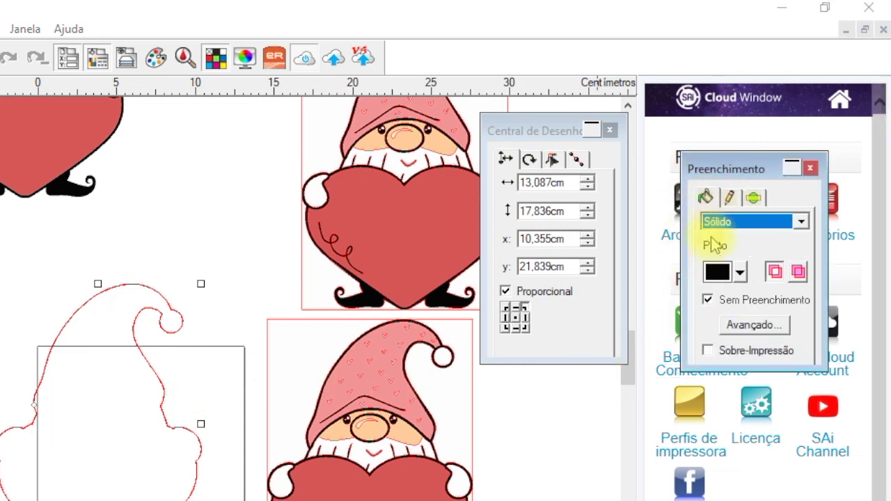
left_click(708, 301)
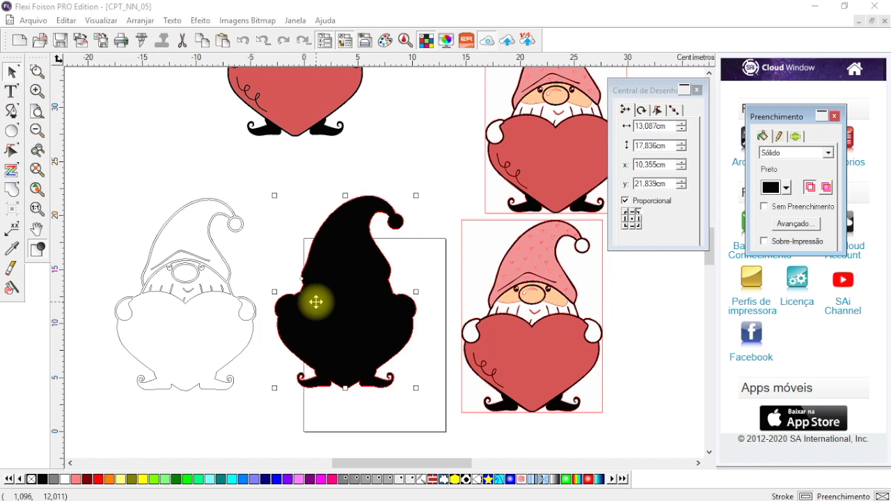
left_click(372, 162)
left_click(369, 217)
left_click_drag(368, 217, 377, 194)
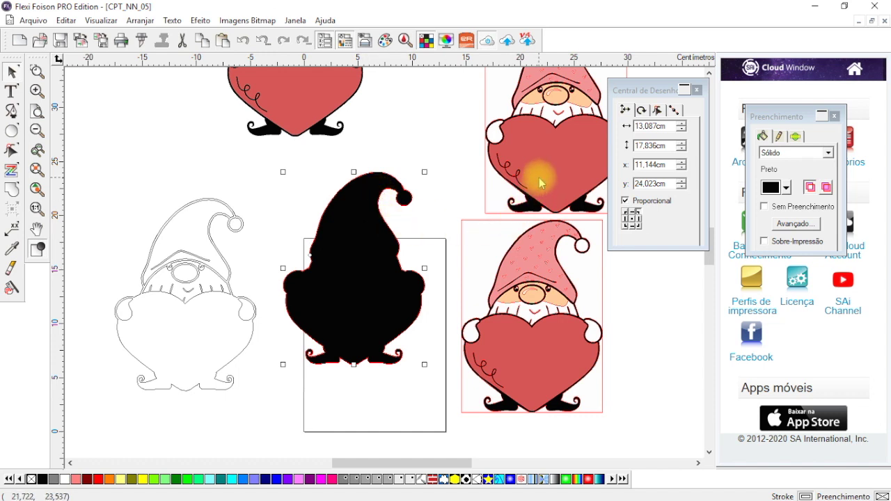
Decompose the lower red-stroked colour trace and move its red heart out to the gnome's right
left_click(528, 291)
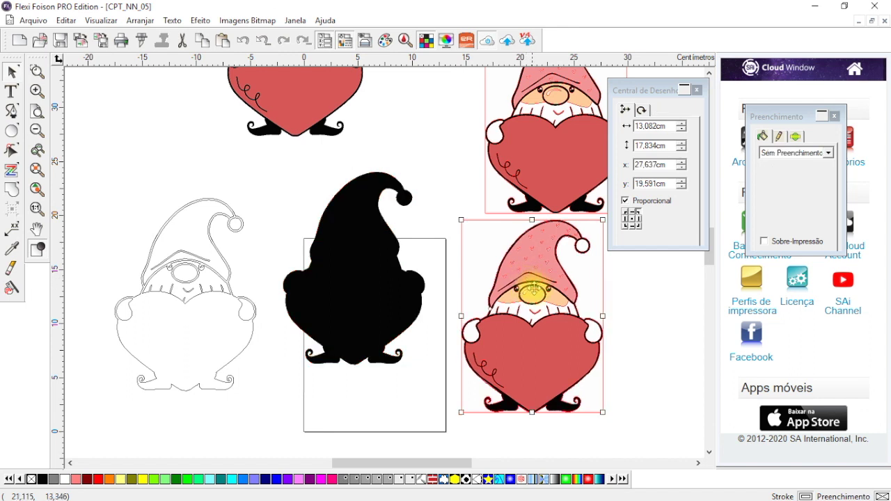
right_click(533, 290)
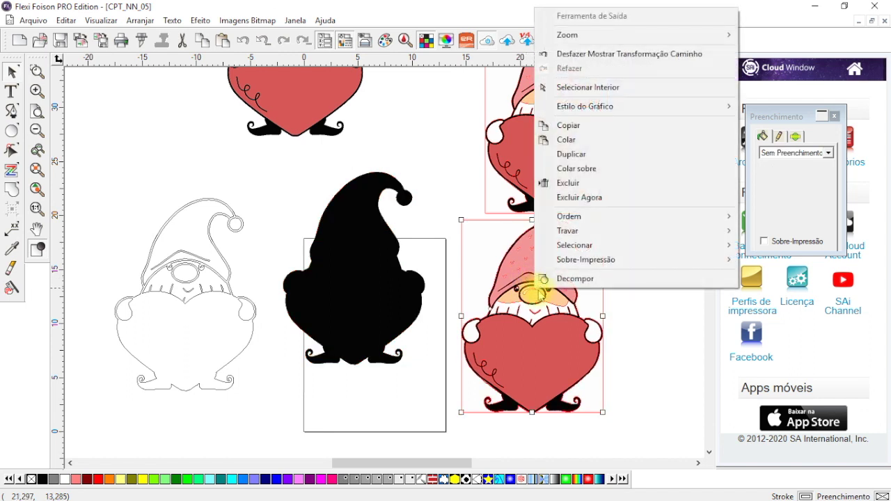
left_click(554, 279)
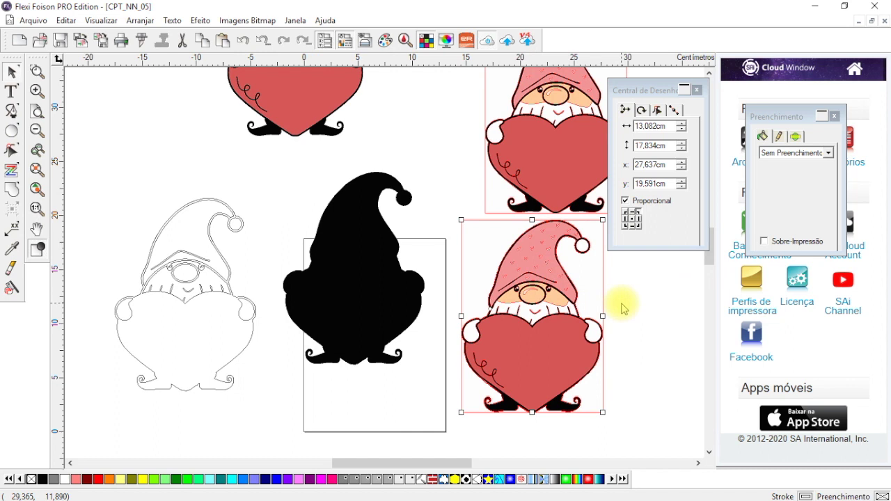
left_click_drag(554, 352, 663, 348)
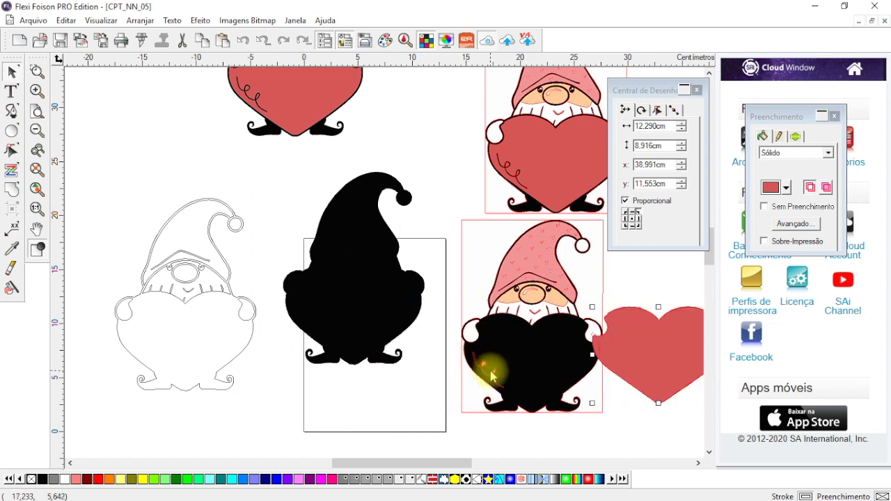
Undo moving the red heart out of the lower colour trace
key("ctrl+z")
key("ctrl+z")
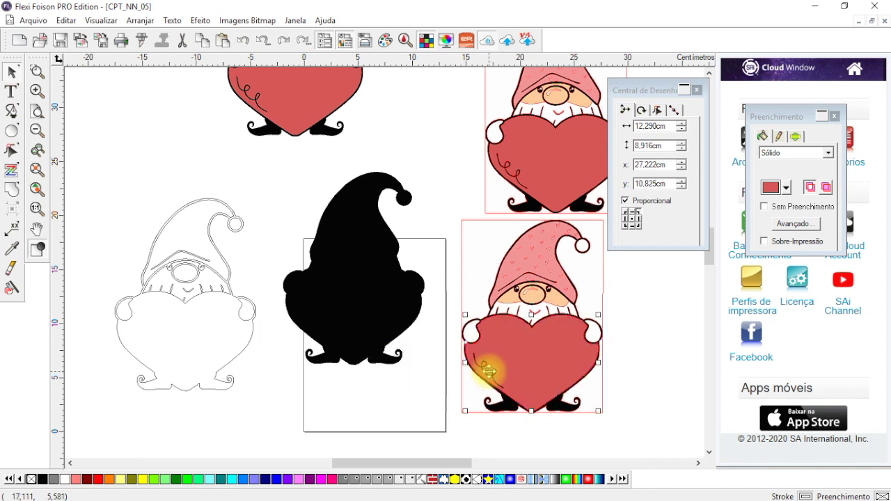
left_click(621, 358)
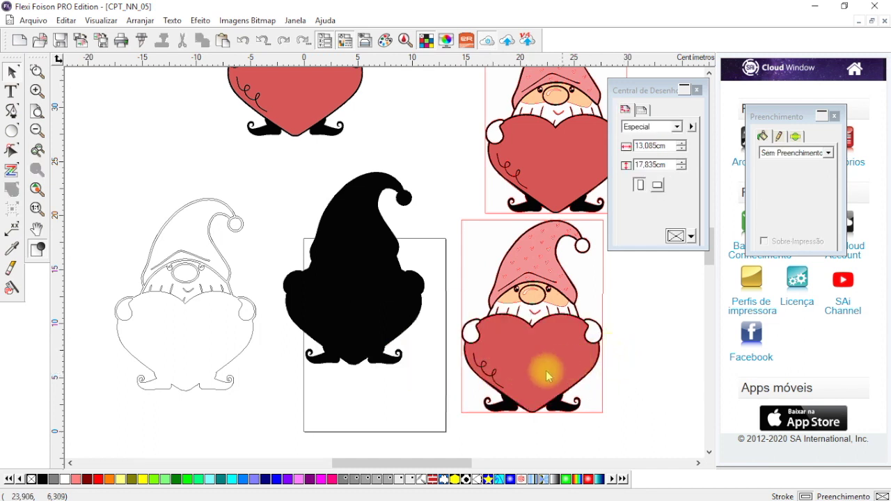
Select the red heart with its curl line and small loop pieces and move them below the lower colour trace
left_click(493, 380)
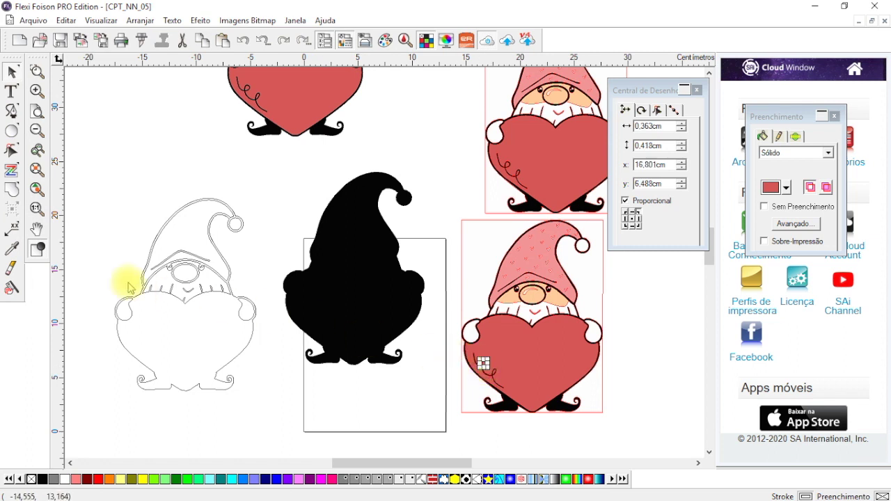
left_click(37, 90)
scroll(411, 282, "down", 3)
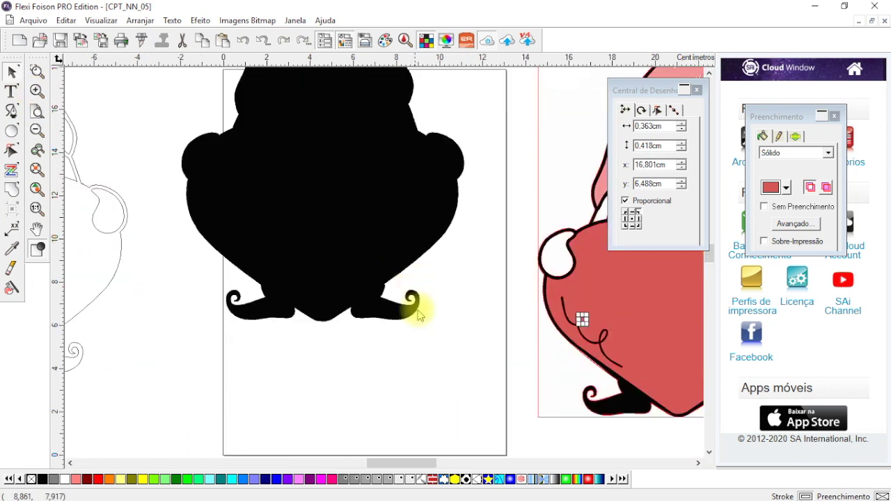
left_click_drag(421, 464, 434, 397)
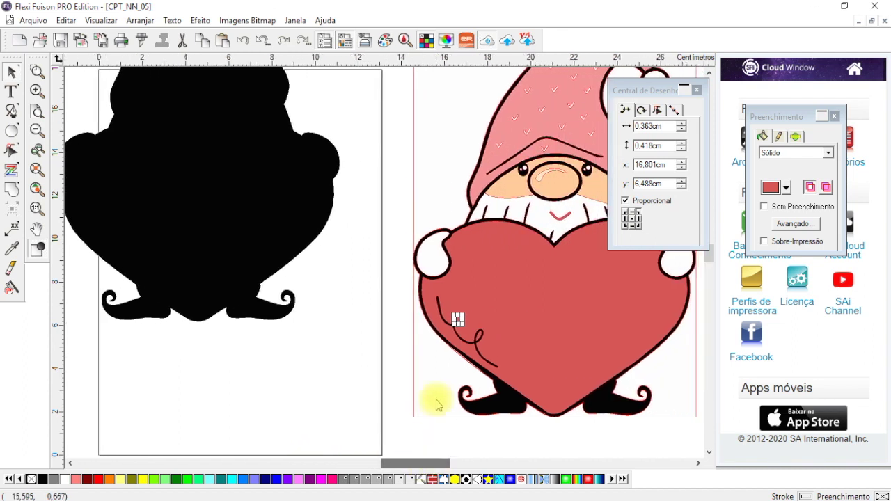
left_click(394, 218)
scroll(394, 217, "down", 1)
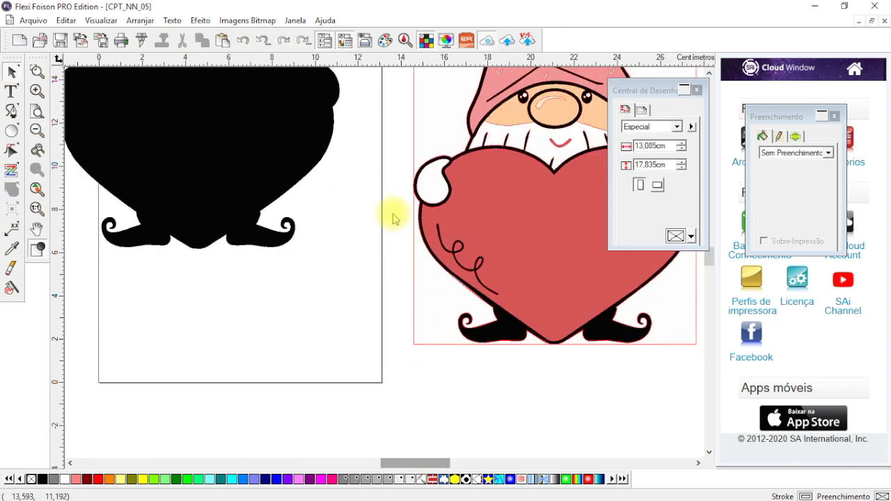
left_click(459, 253)
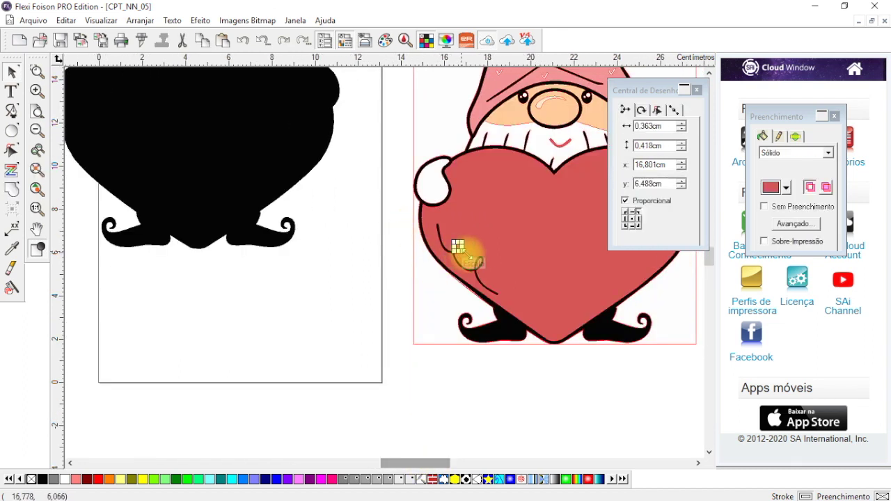
left_click(466, 269, "shift")
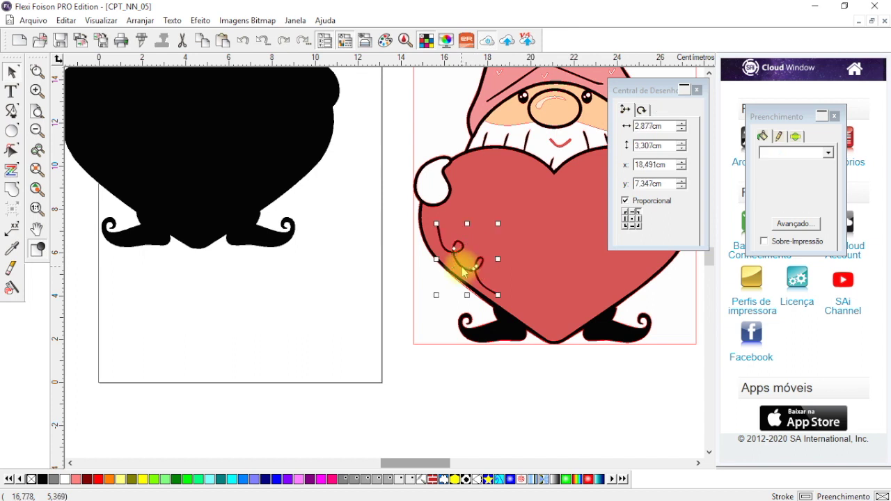
left_click_drag(489, 204, 488, 277)
left_click(398, 225)
Combine the moved heart and its curl pieces into one compound shape with Compor
left_click_drag(402, 216, 541, 411)
right_click(527, 341)
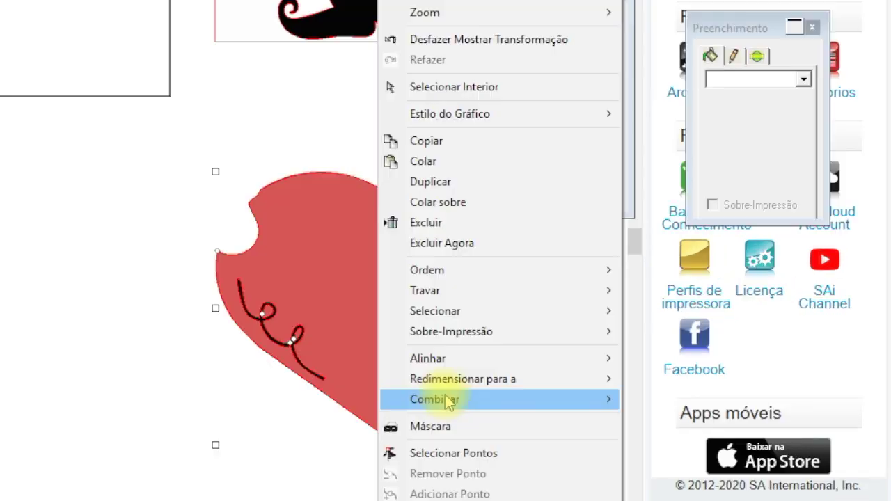
mouse_move(578, 378)
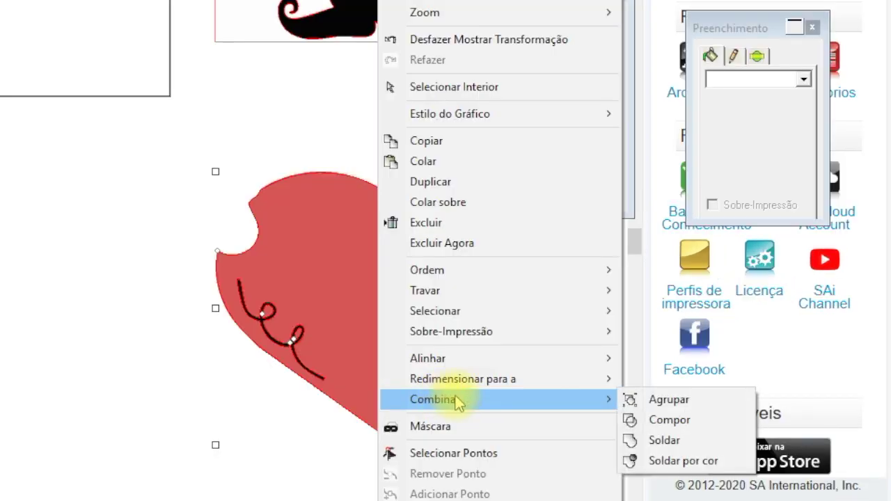
left_click(658, 420)
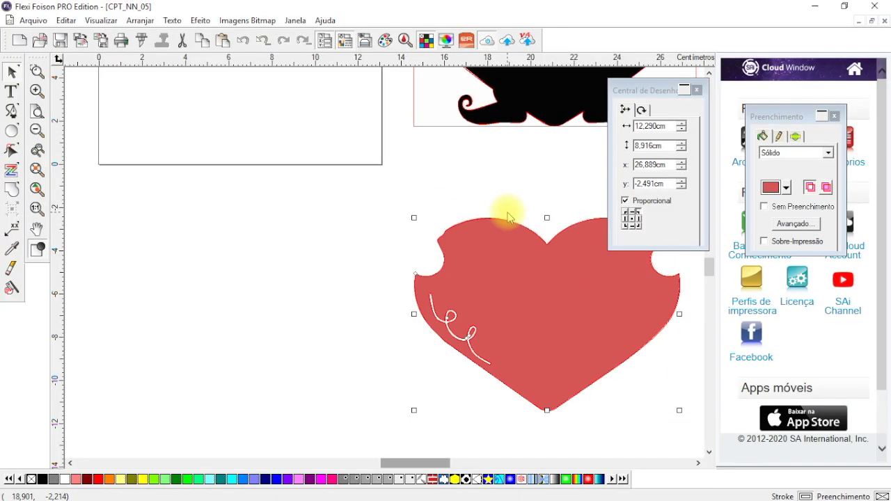
left_click(127, 180)
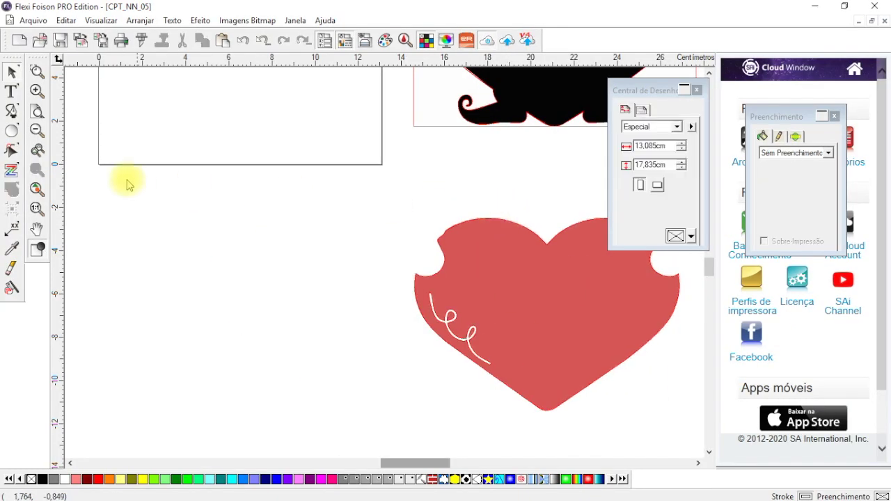
Move the compound heart onto the body of the black gnome silhouette, aligned between its hands and feet
left_click(38, 130)
scroll(258, 302, "up", 4)
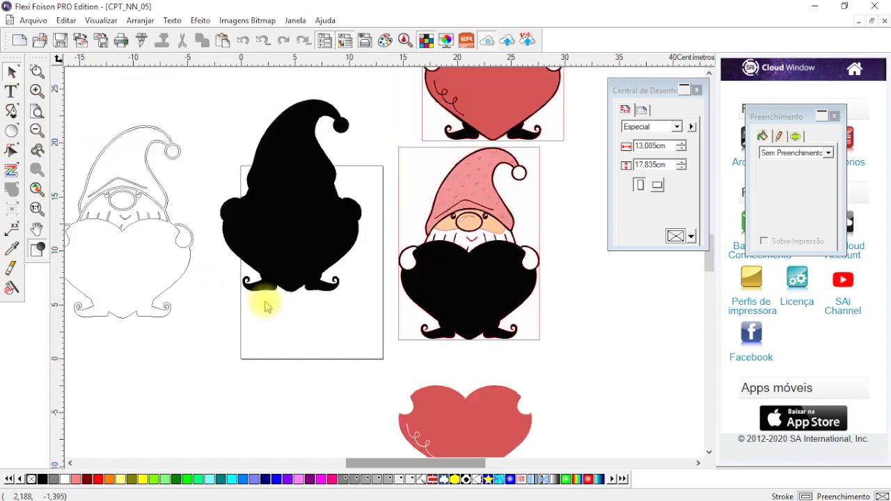
left_click(447, 433)
left_click_drag(447, 433, 283, 245)
key("Down")
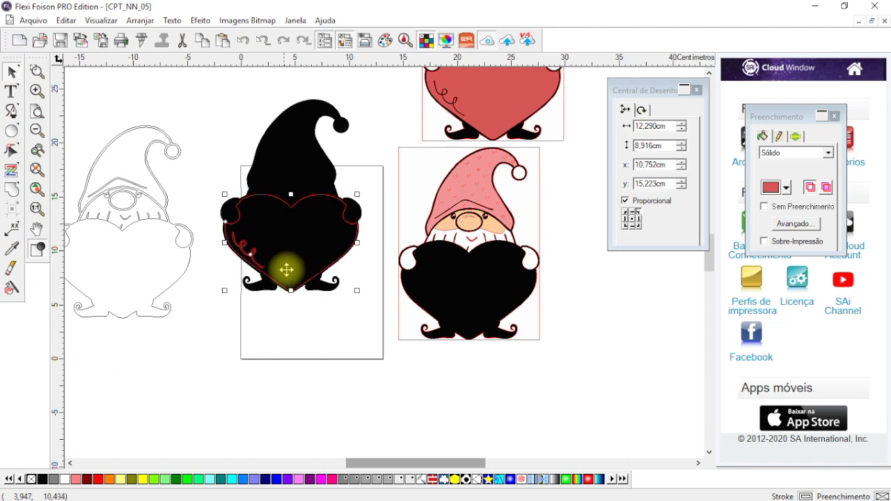
left_click(289, 346)
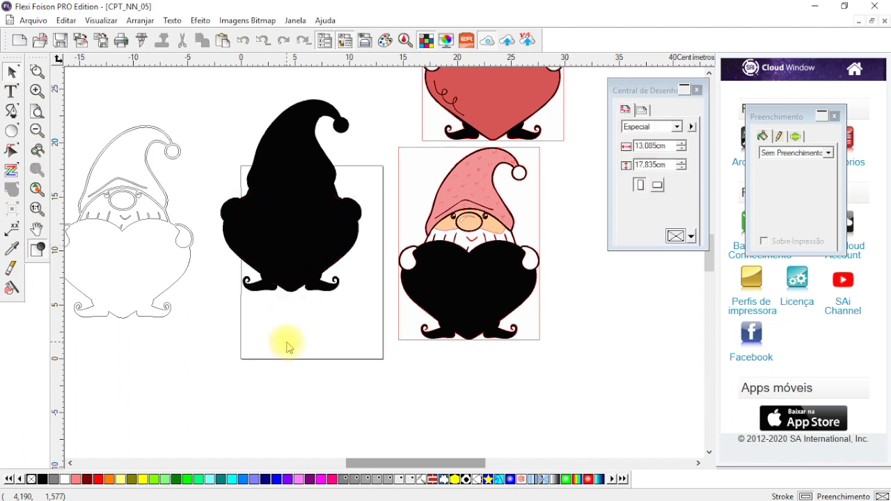
Send the black gnome silhouette to the back, behind the red heart
left_click(298, 133)
right_click(298, 131)
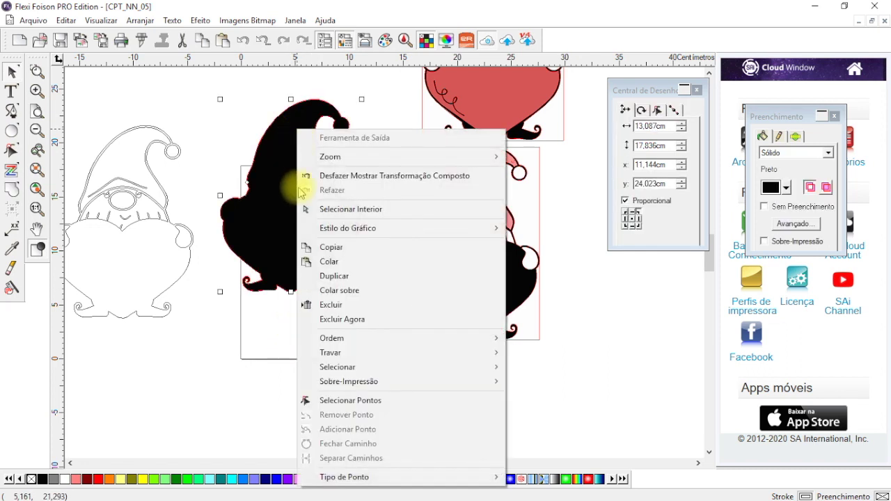
mouse_move(445, 343)
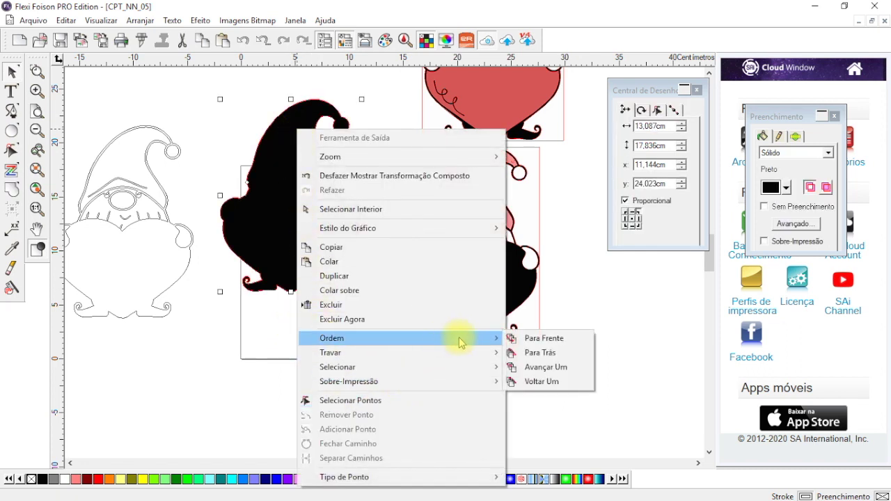
left_click(527, 352)
left_click(316, 322)
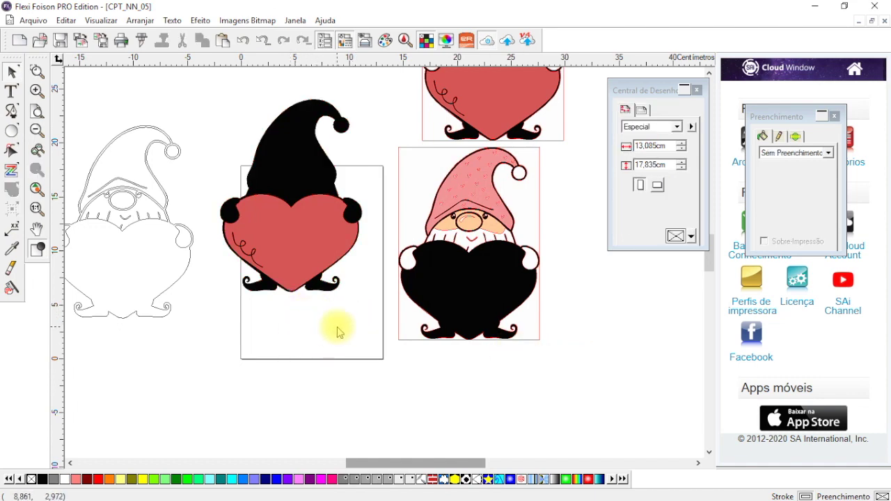
Move the original gnome bitmap slightly down, closer to the silhouette
scroll(285, 294, "up", 5)
left_click_drag(254, 237, 248, 252)
scroll(232, 213, "down", 3)
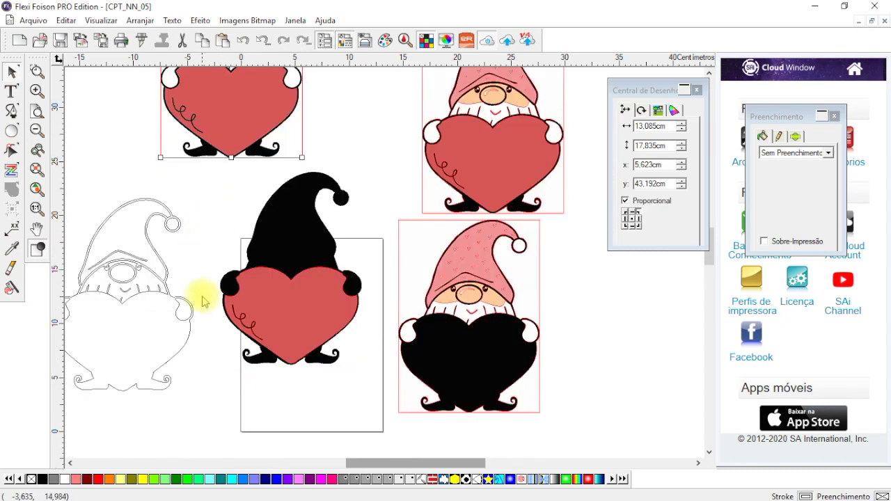
left_click(70, 463)
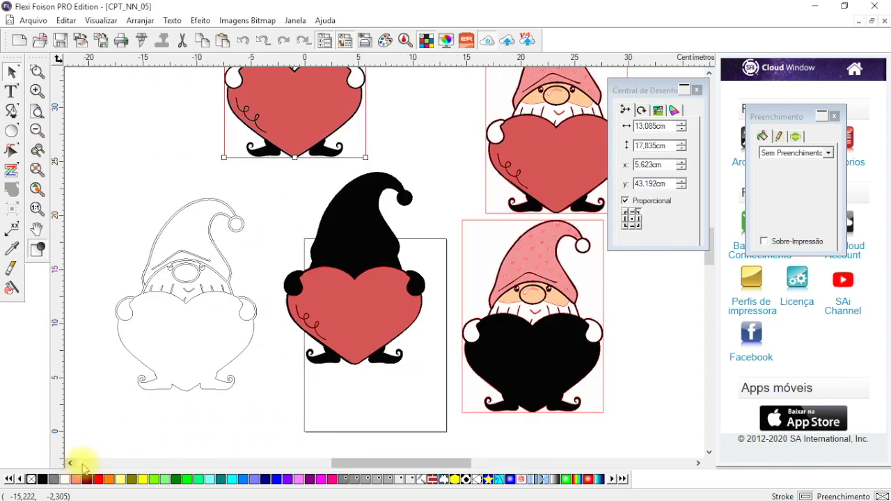
Move both white hand shapes from the lower colour trace onto the silhouette's hands beside the heart
left_click(129, 324)
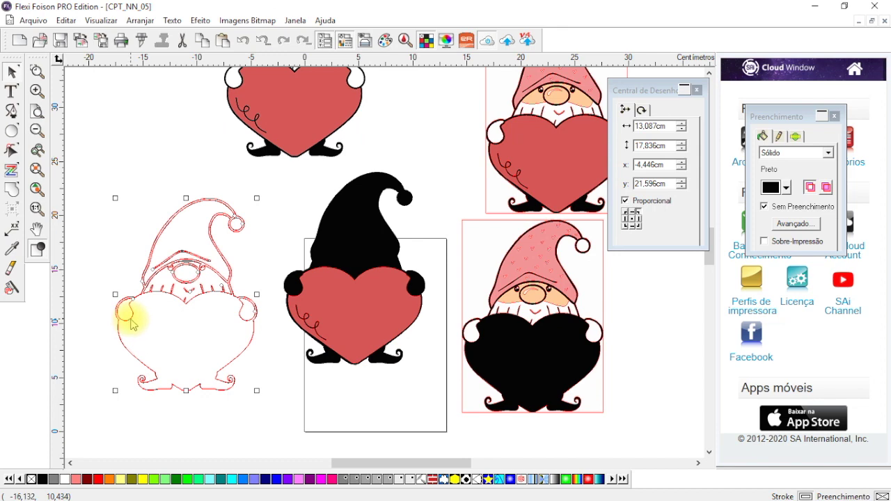
right_click(129, 324)
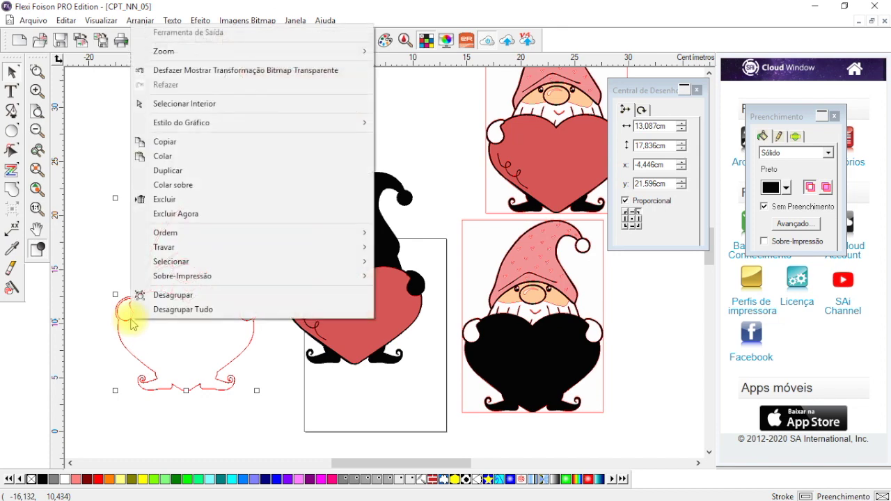
left_click(472, 336)
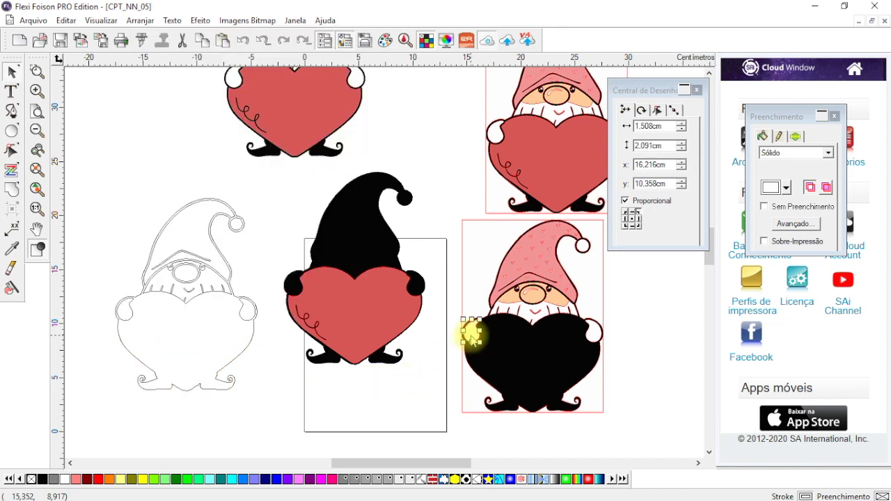
left_click(592, 335, "shift")
left_click_drag(594, 334, 416, 285)
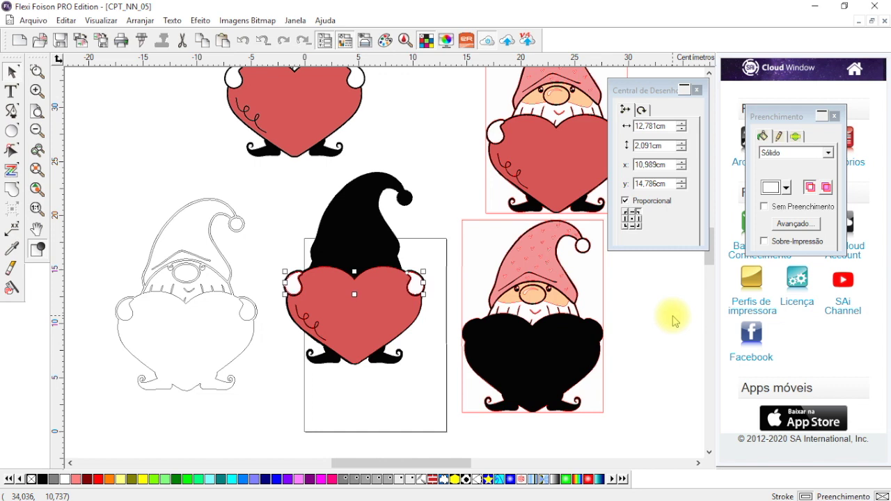
left_click(423, 182)
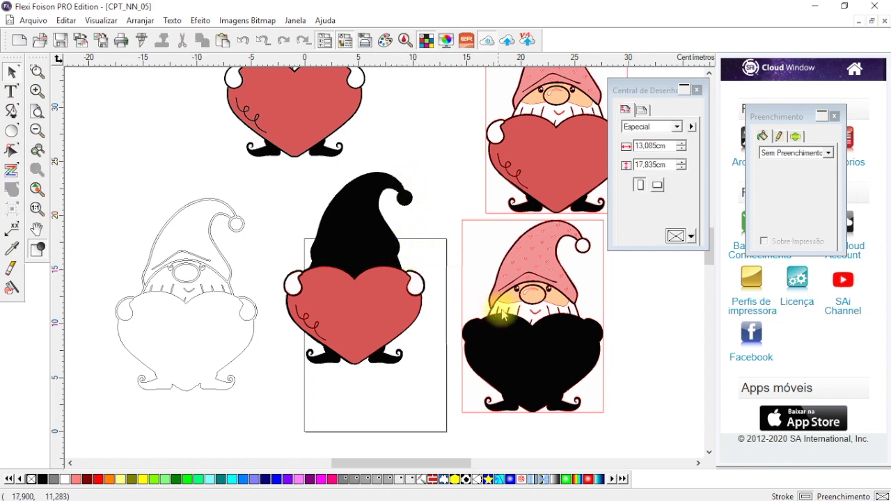
Delete the large black line-and-body shape from the lower colour trace
left_click(532, 314)
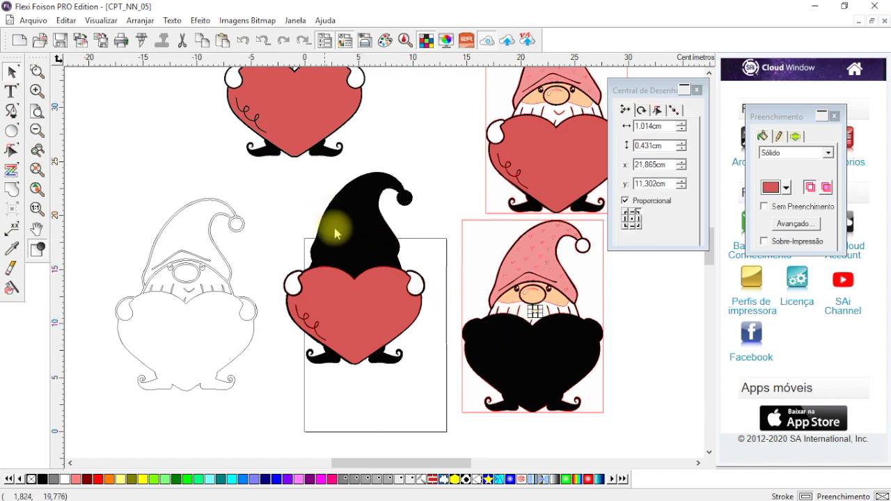
left_click(517, 350)
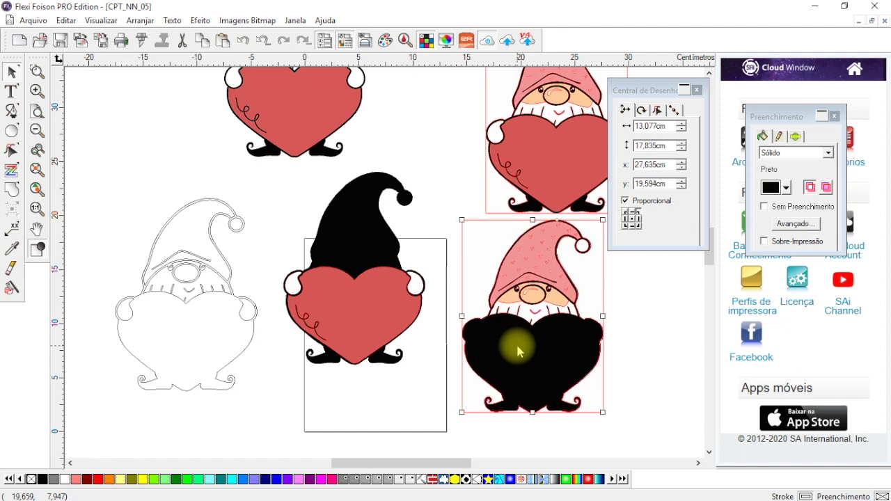
left_click(517, 350)
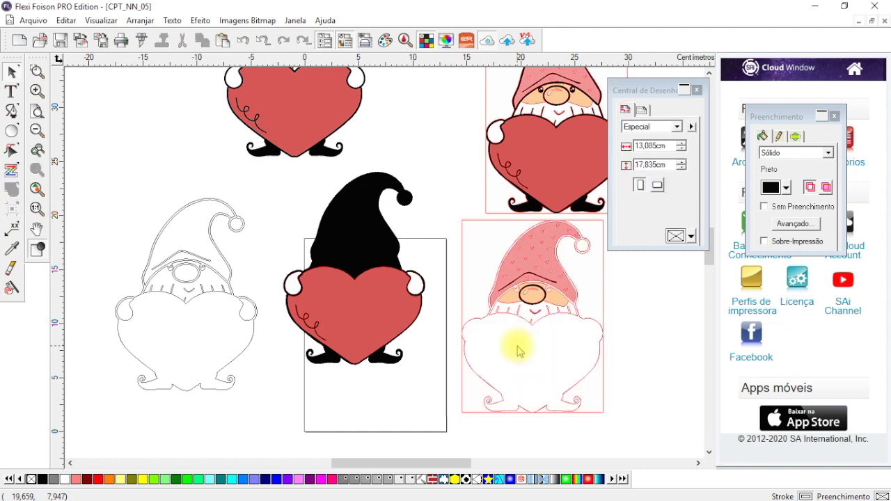
left_click(517, 351)
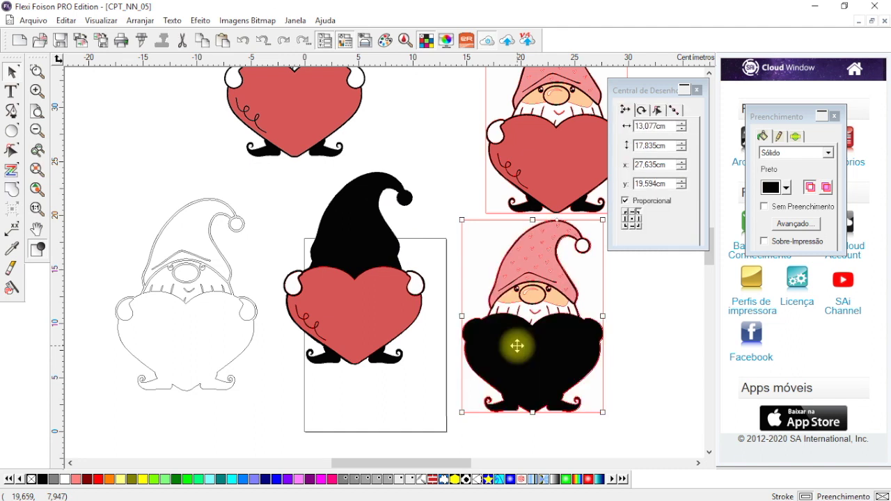
left_click(611, 295)
left_click(590, 335)
left_click(589, 332)
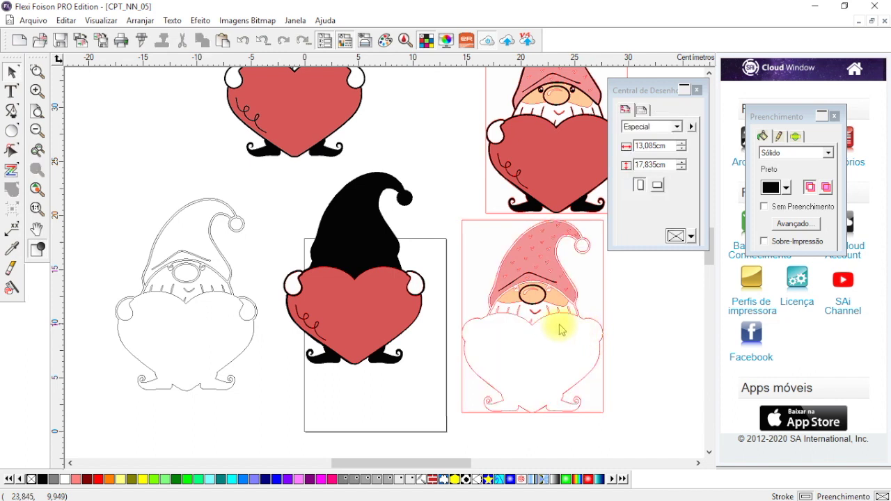
left_click(36, 92)
left_click_drag(367, 463, 413, 465)
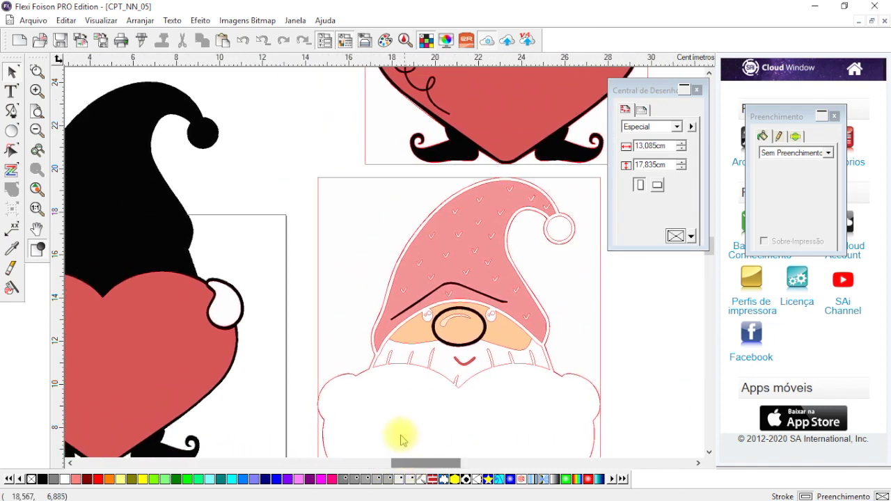
scroll(397, 428, "down", 2)
left_click(37, 130)
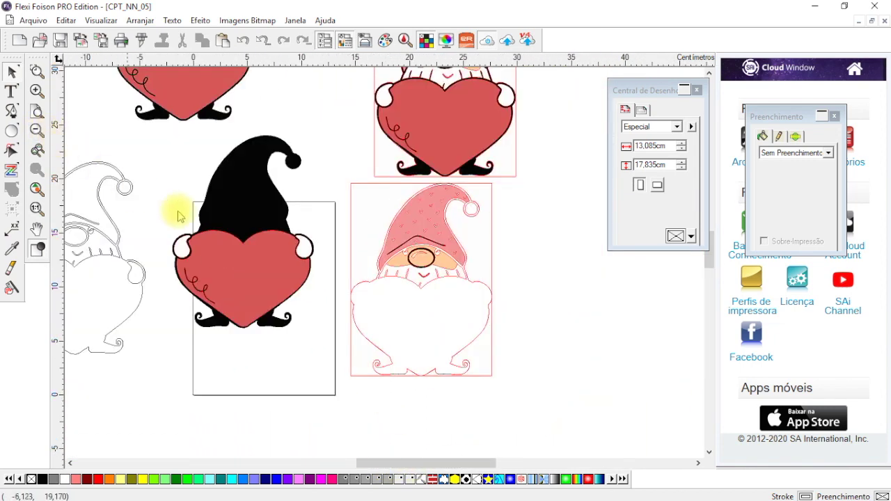
left_click(422, 288)
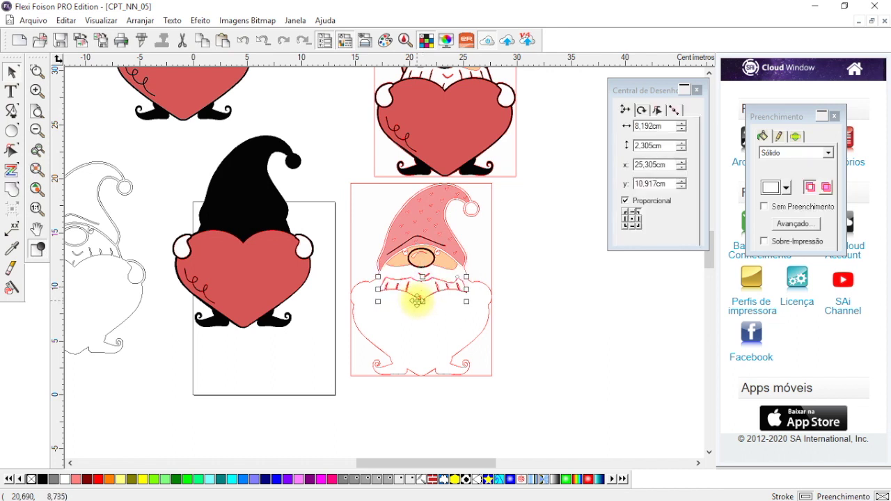
left_click(422, 301)
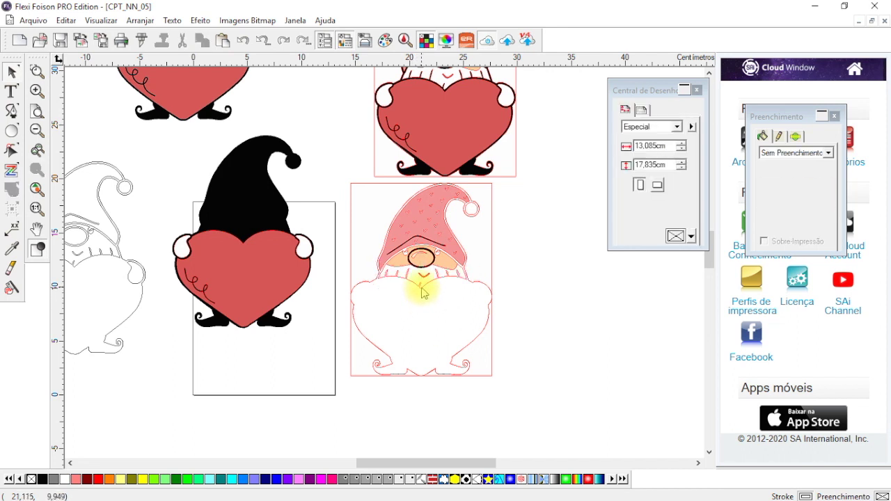
Move the white beard and its mouth off the lower colour trace to empty space and combine them with Compor
left_click(422, 293)
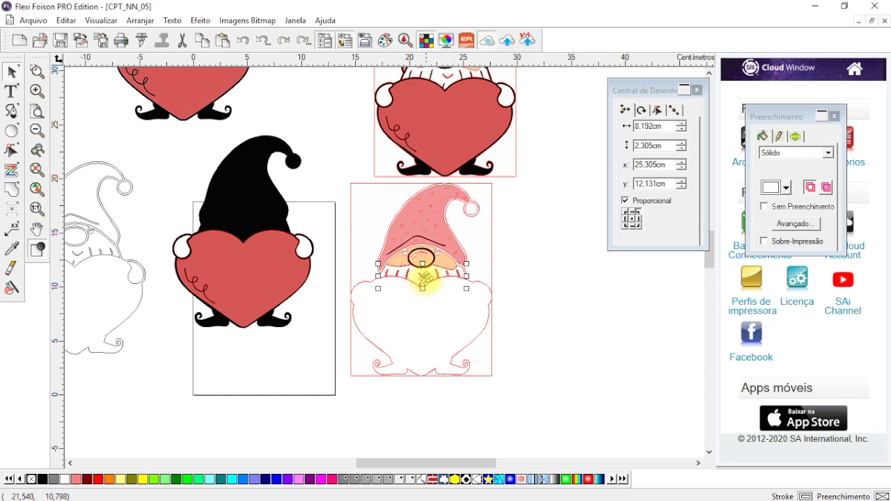
left_click(422, 336)
left_click(425, 277)
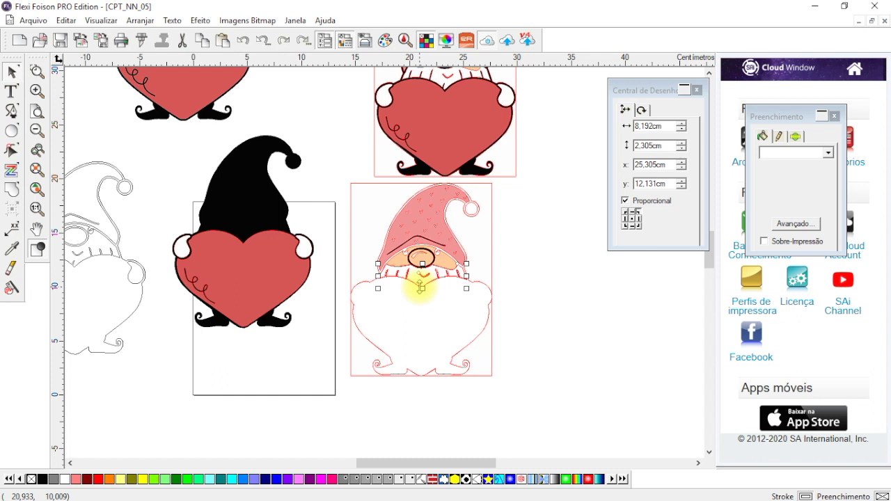
left_click_drag(416, 282, 559, 278)
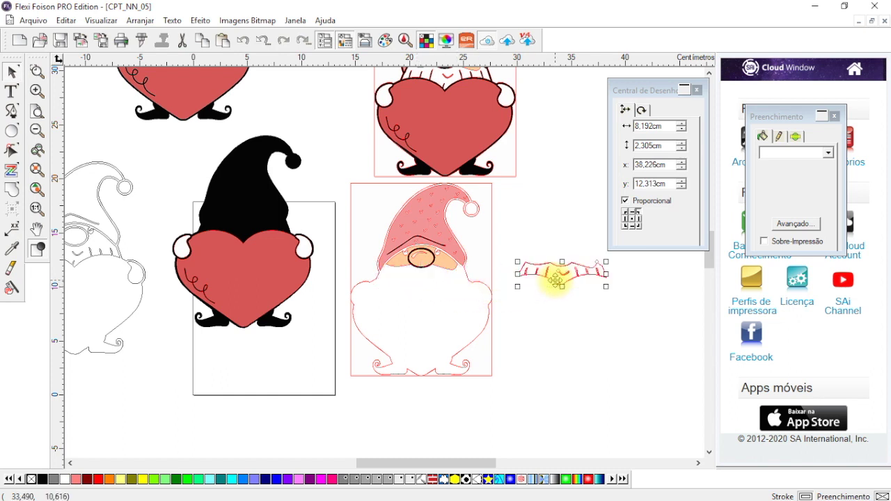
right_click(560, 291)
mouse_move(679, 390)
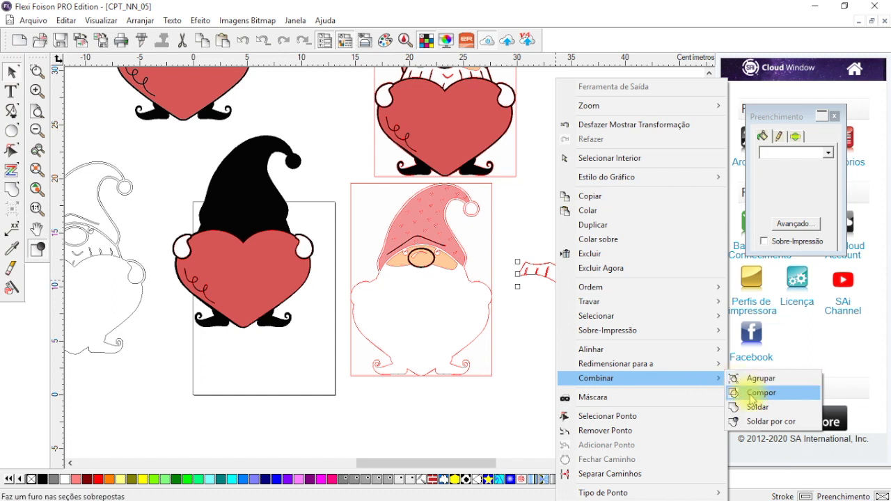
left_click(741, 394)
left_click(639, 367)
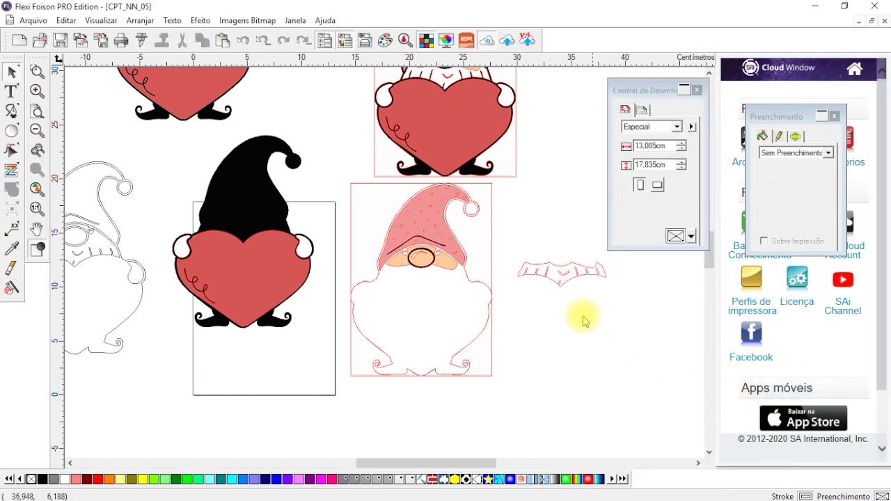
Place the combined beard piece on the black silhouette just above the red heart, nudging it into alignment
left_click(564, 279)
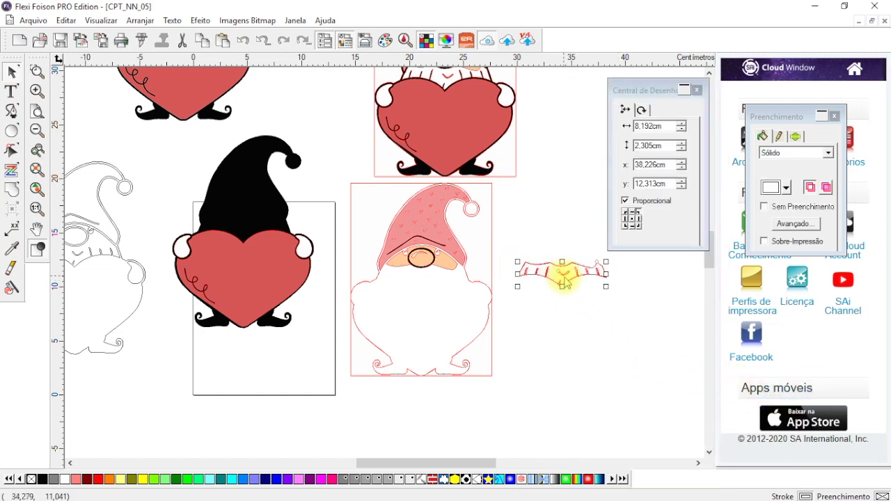
left_click_drag(564, 279, 234, 232)
key("Right")
key("Right")
key("Right")
key("Right")
key("Right")
key("Right")
key("Right")
key("Right")
key("Right")
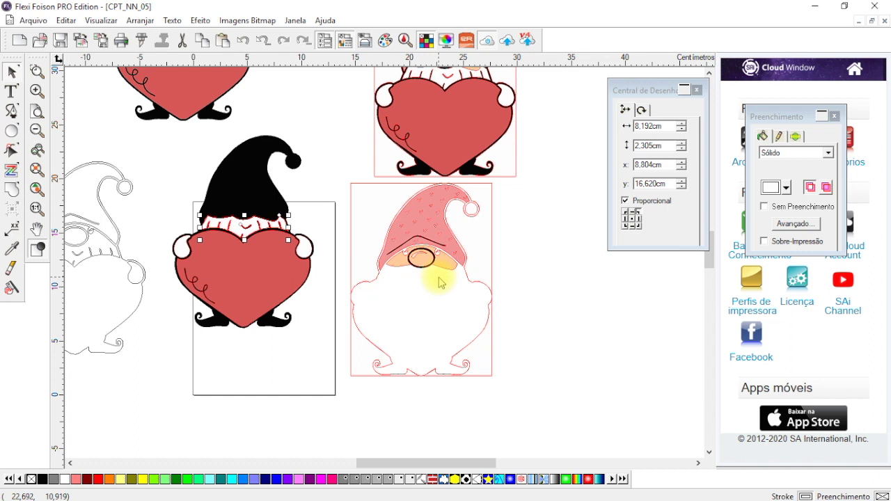
key("Down")
key("Down")
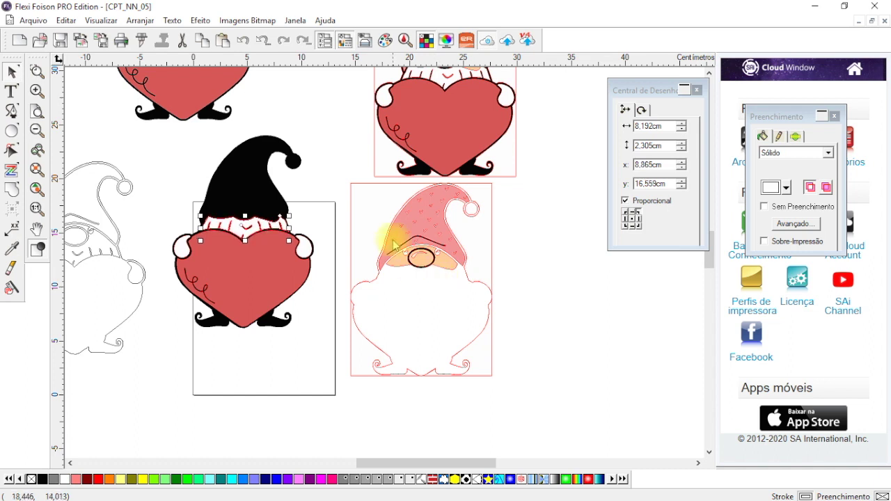
Move the beard piece back off the silhouette to the empty space beside the lower colour trace
left_click(324, 139)
left_click(266, 233)
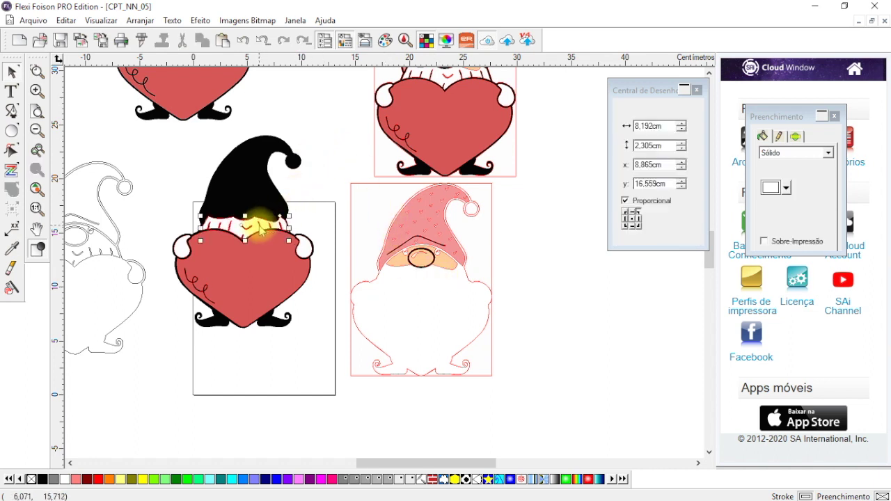
left_click_drag(255, 225, 603, 287)
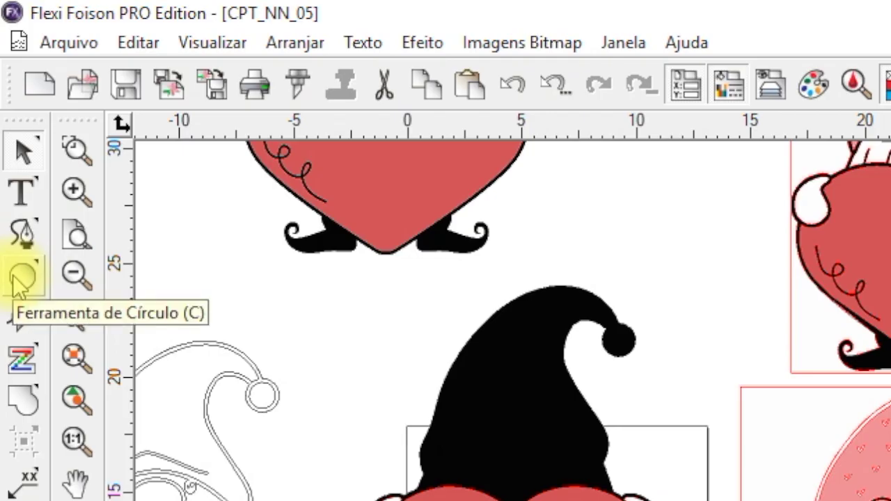
Draw a circle with a radius of about 0.99 cm just below the separated beard piece
left_click(17, 282)
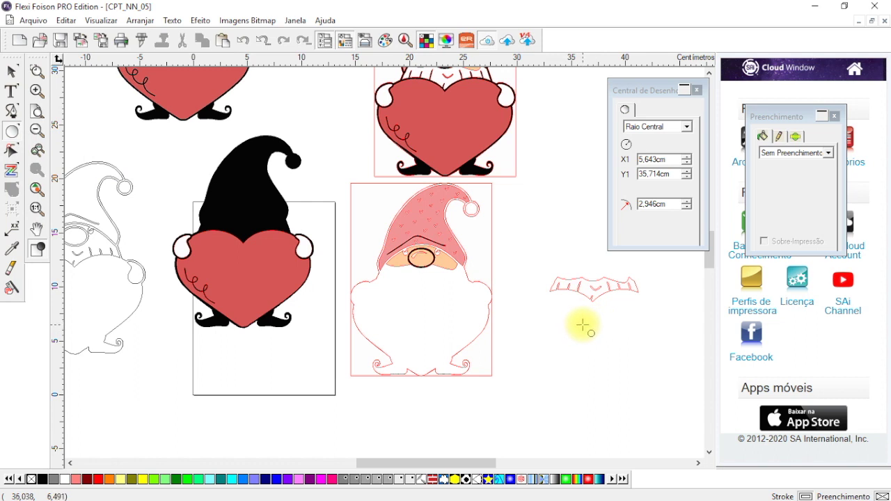
left_click_drag(583, 325, 589, 328)
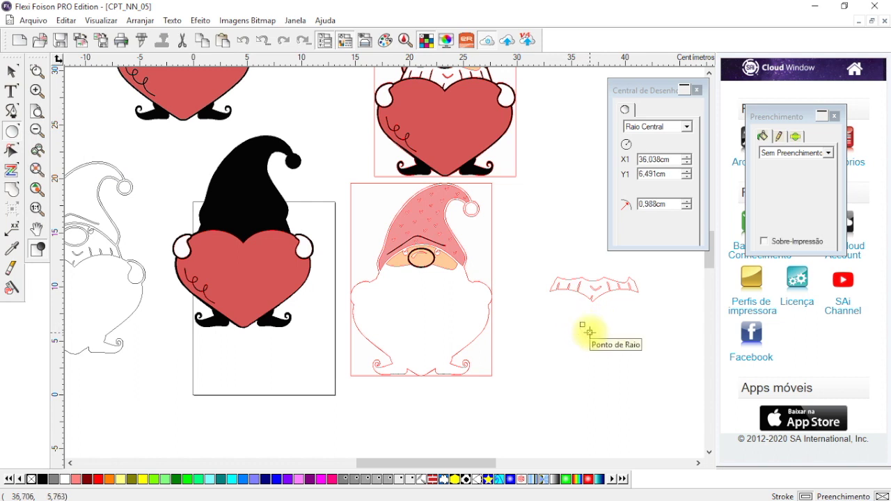
left_click(10, 73)
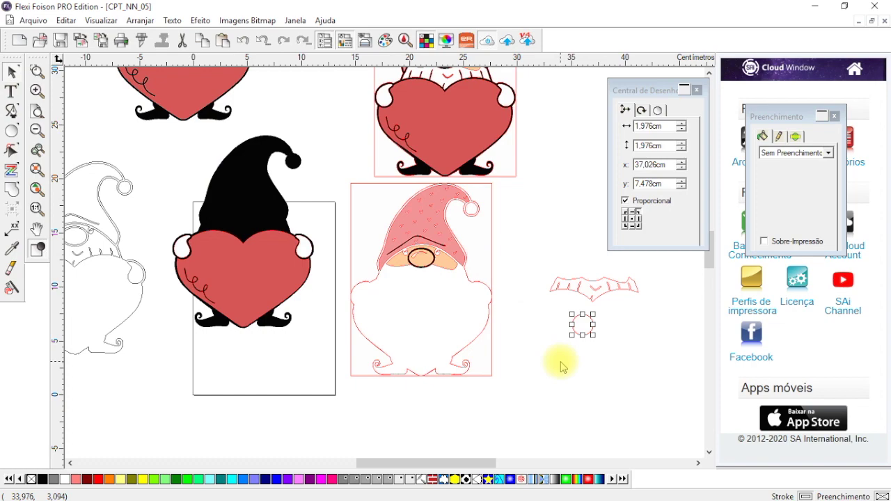
left_click_drag(560, 351, 603, 318)
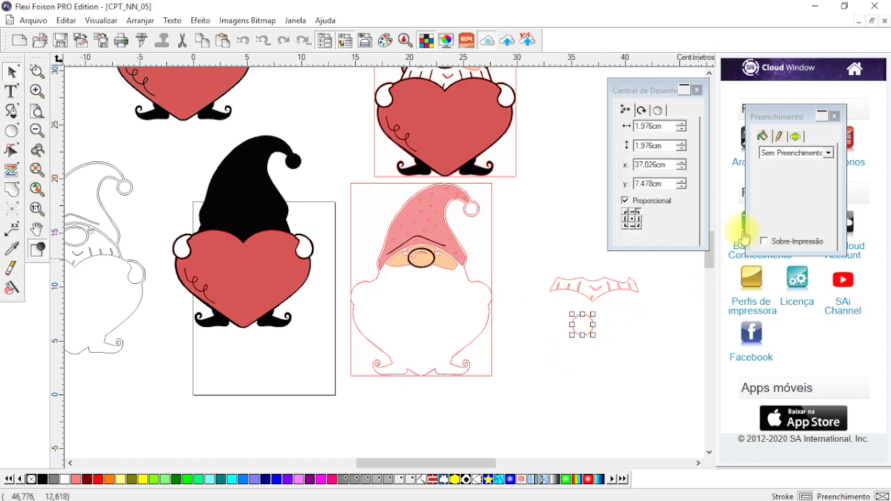
Give the circle a red stroke and a solid Salmon Pink fill
left_click(778, 137)
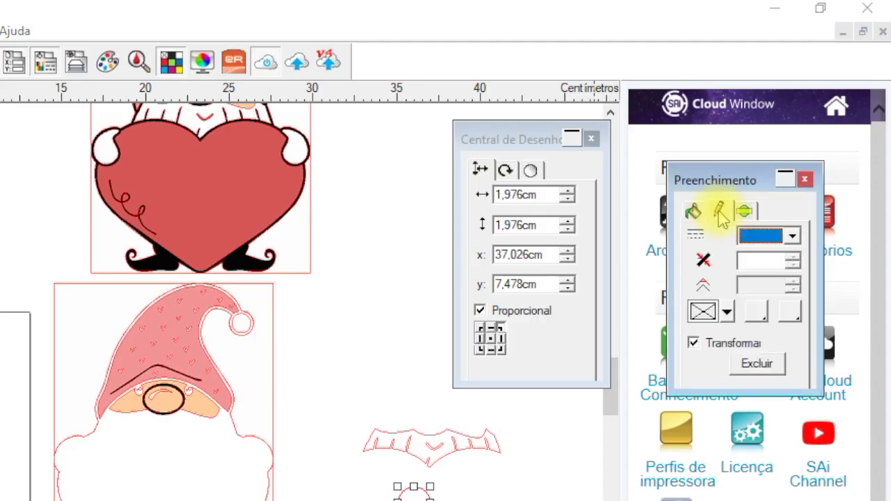
left_click(727, 312)
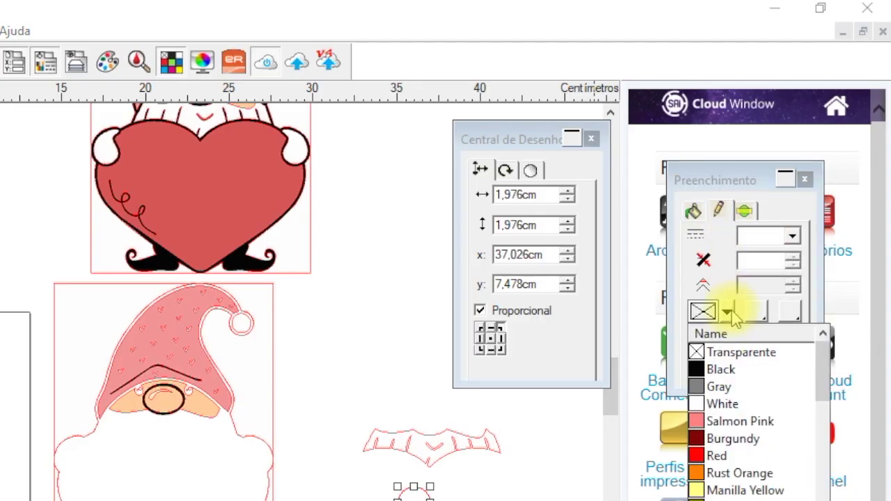
left_click(704, 458)
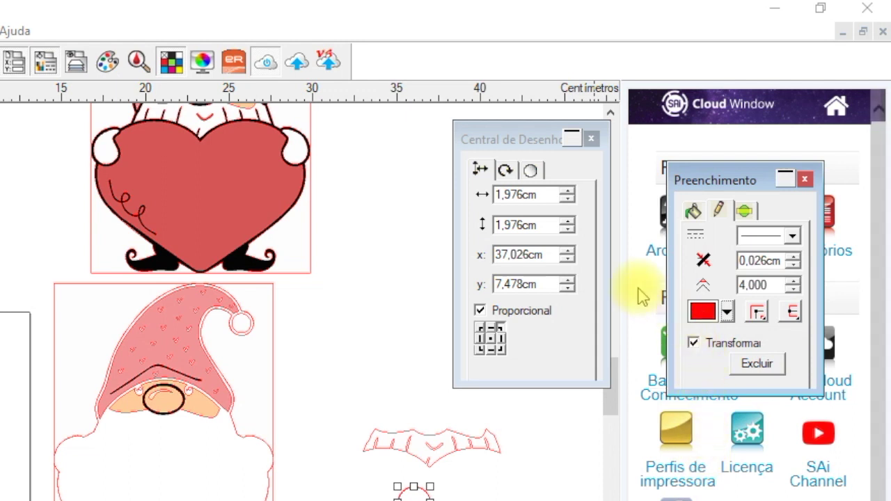
left_click(693, 212)
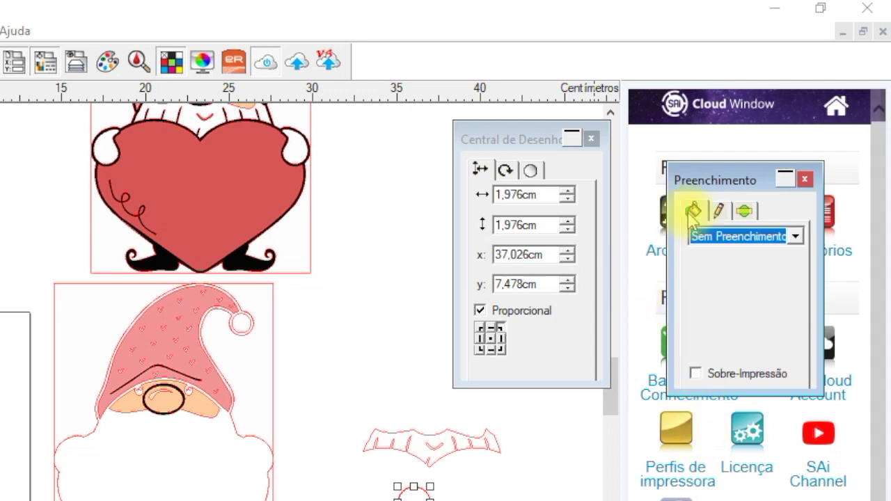
left_click(740, 239)
left_click(742, 269)
left_click(730, 291)
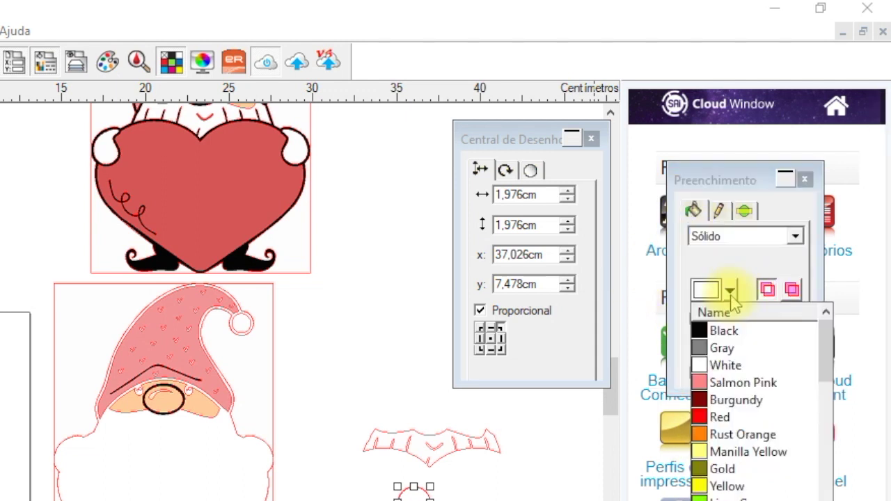
left_click(709, 385)
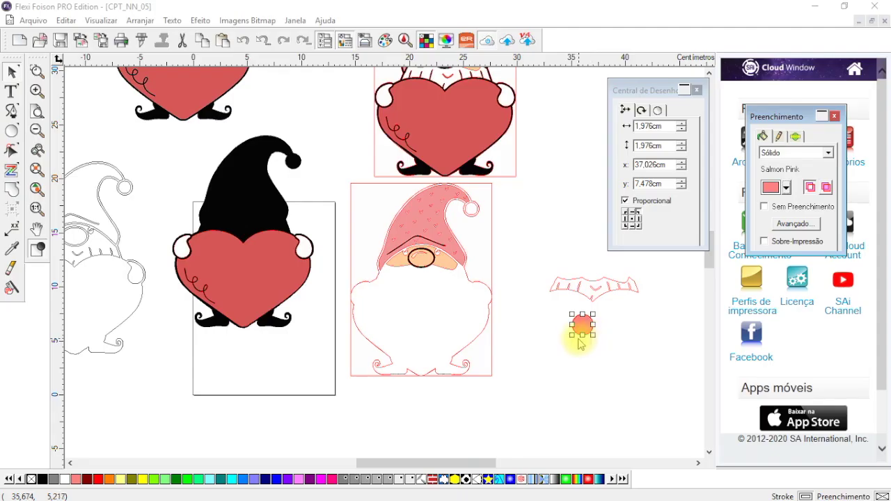
Shrink the pink circle to about 1.53 cm across and place it behind the beard's mouth opening
left_click(575, 334)
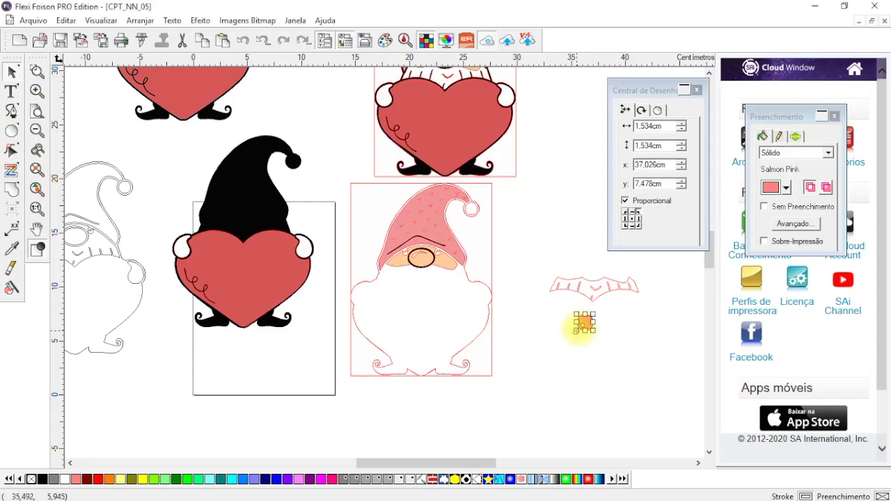
left_click_drag(585, 321, 589, 288)
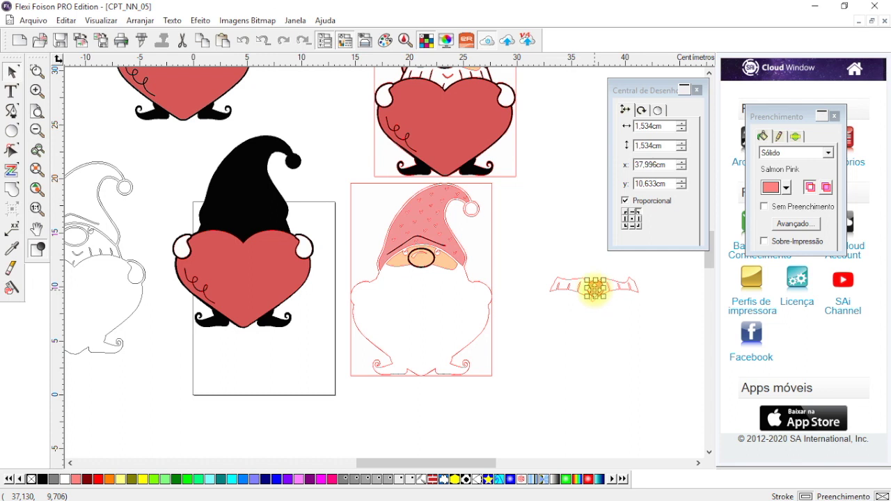
right_click(600, 291)
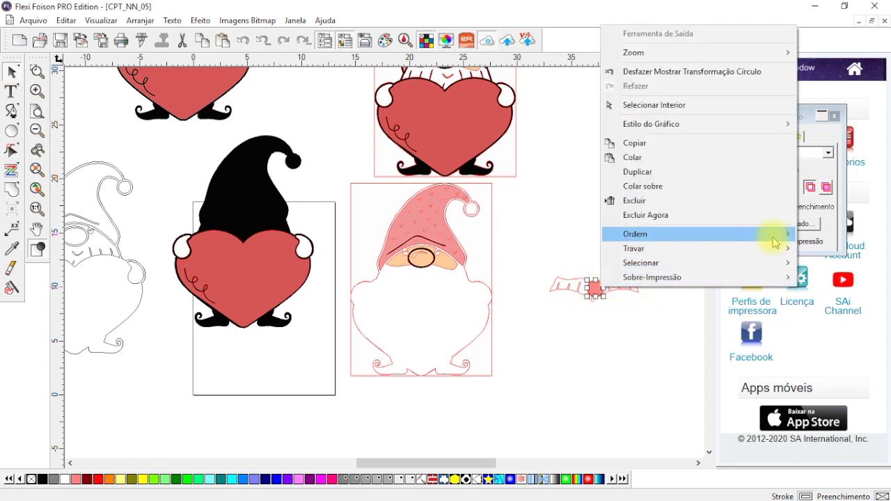
mouse_move(785, 234)
left_click(812, 248)
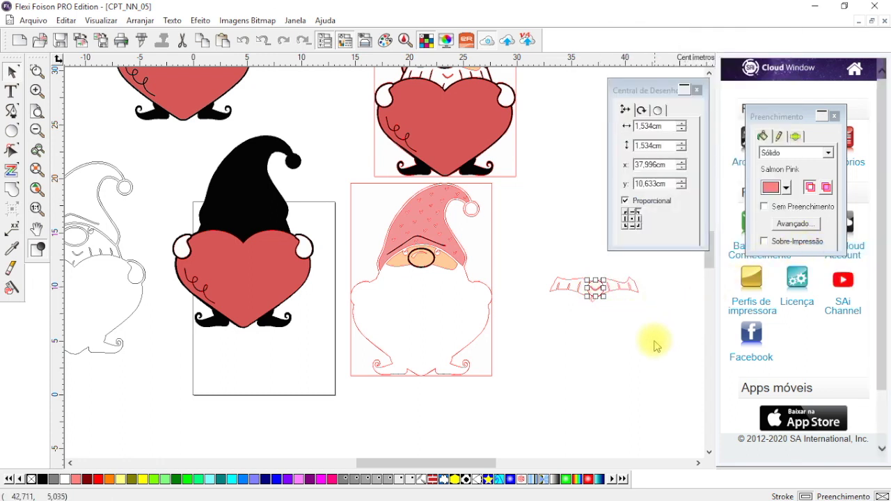
Shift the beard piece slightly so its mouth opening sits over the pink circle
left_click(625, 291)
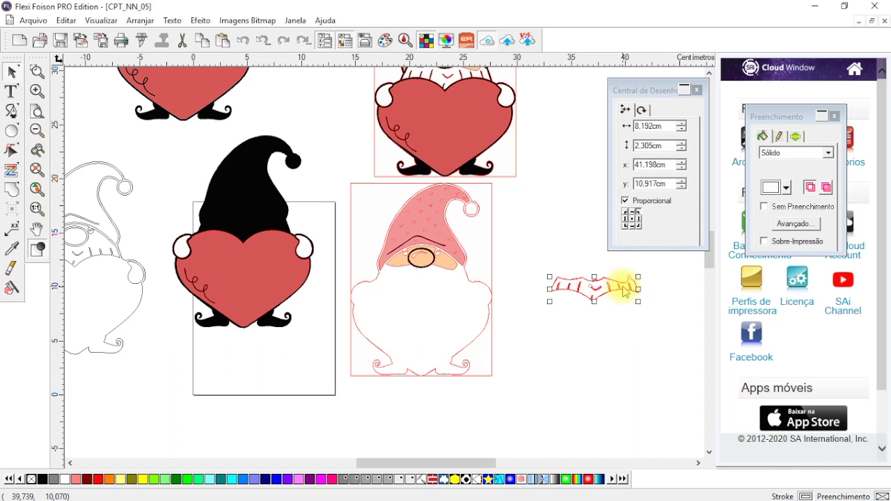
left_click_drag(624, 287, 625, 286)
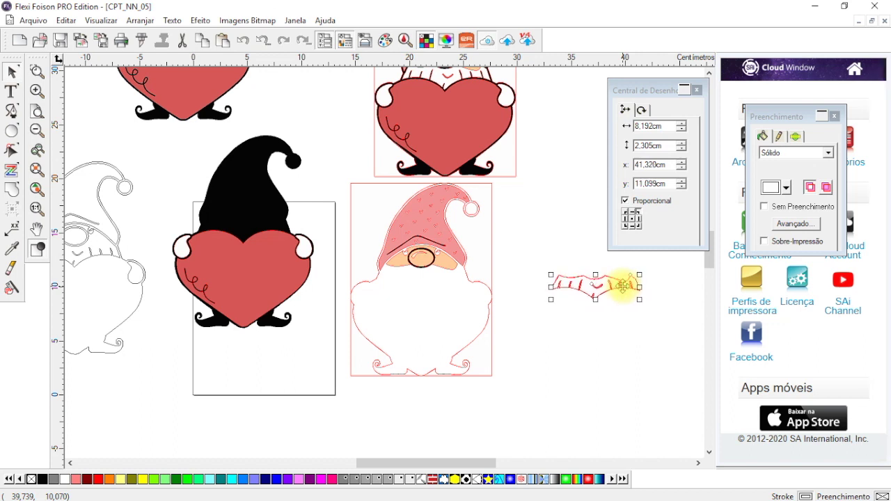
left_click(592, 316)
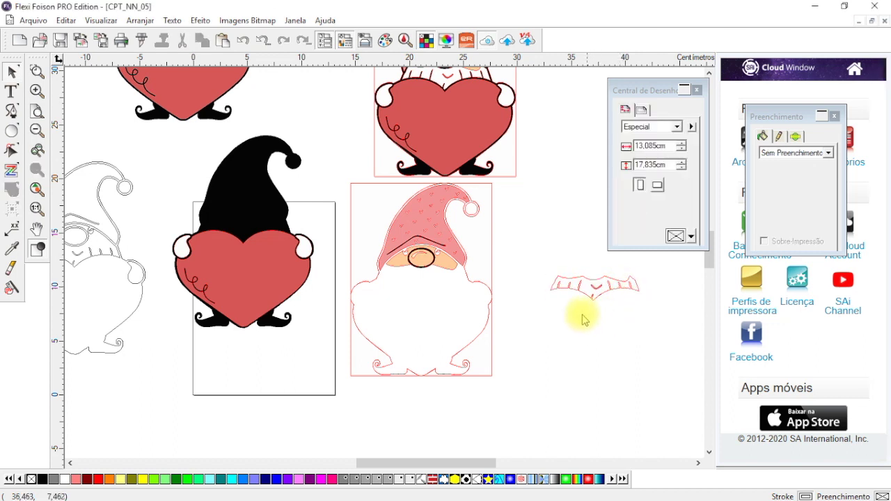
Group the beard piece with the pink circle behind it
left_click(610, 282)
right_click(611, 285)
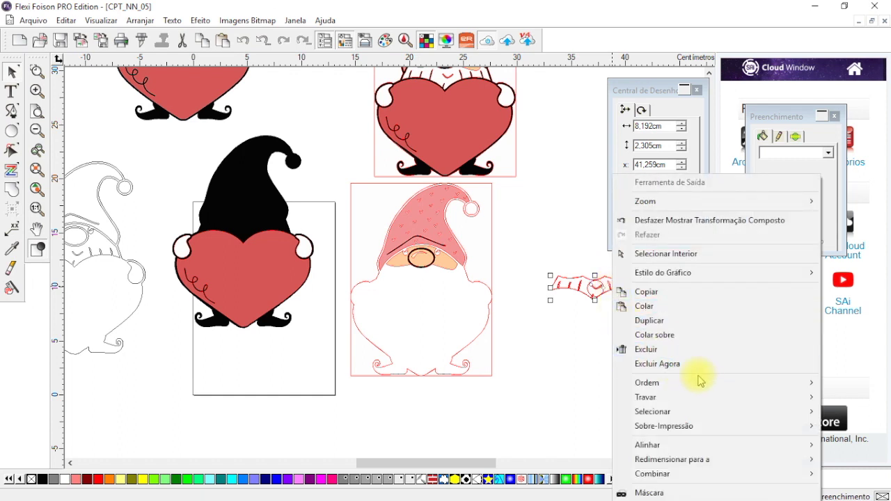
mouse_move(694, 388)
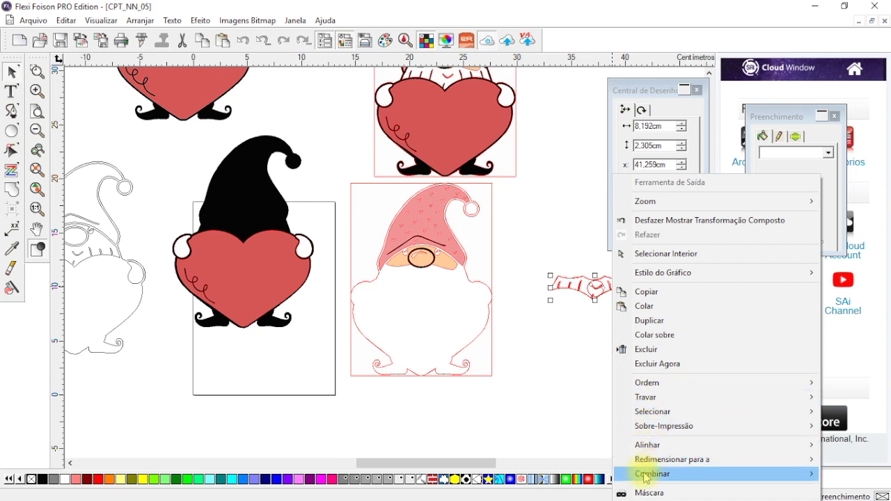
mouse_move(640, 473)
left_click(556, 434)
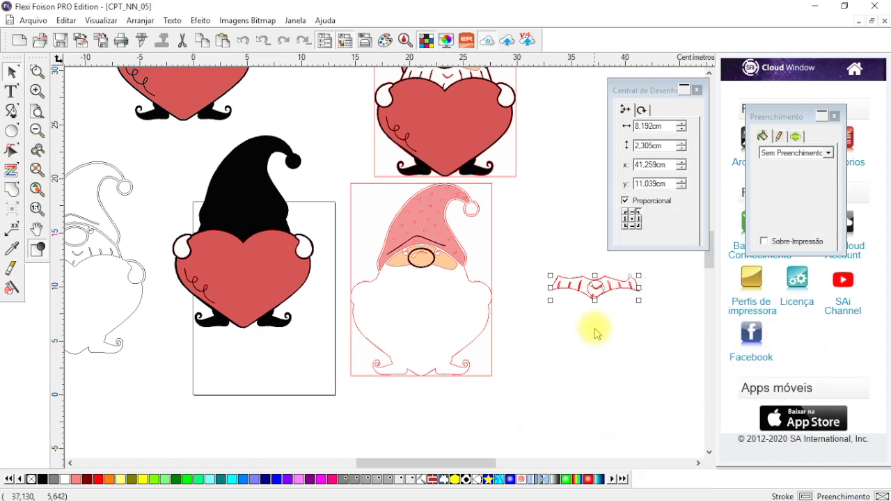
Move the grouped beard and circle onto the silhouette above the heart, and delete the group
left_click_drag(608, 287, 259, 227)
key("Delete")
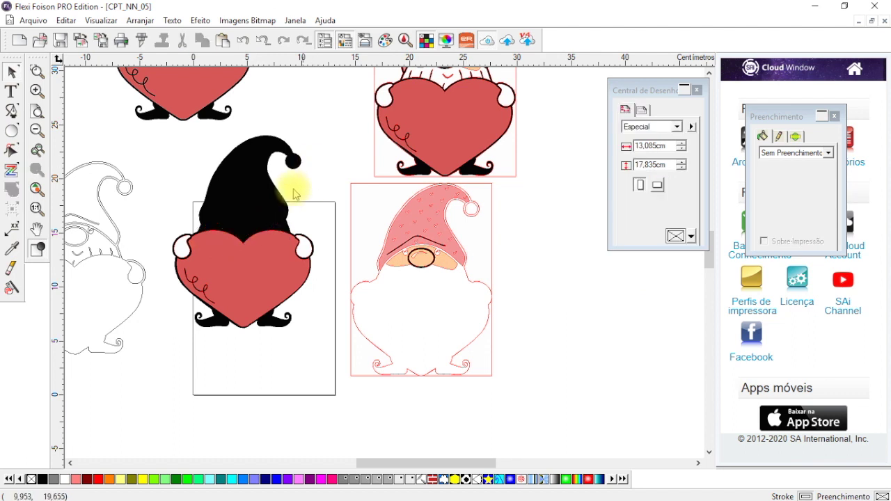
Send the black gnome silhouette behind the beard, heart and hand pieces
left_click(263, 213)
right_click(263, 213)
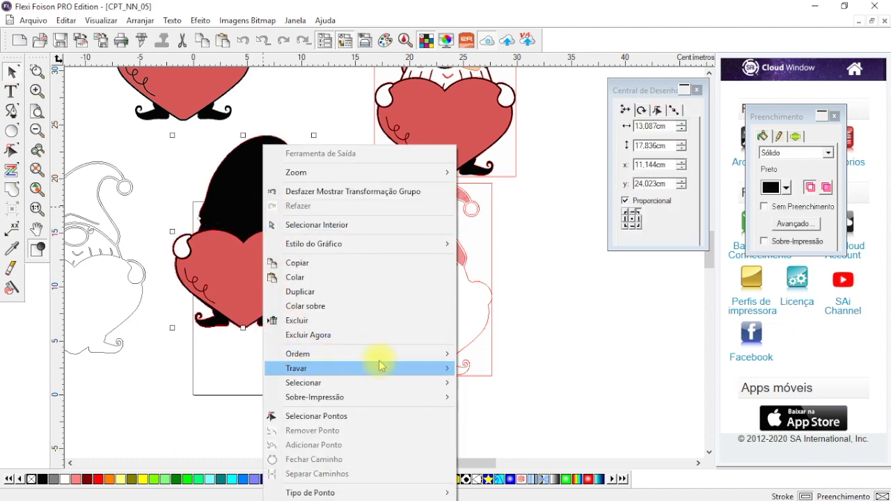
mouse_move(414, 358)
left_click(481, 368)
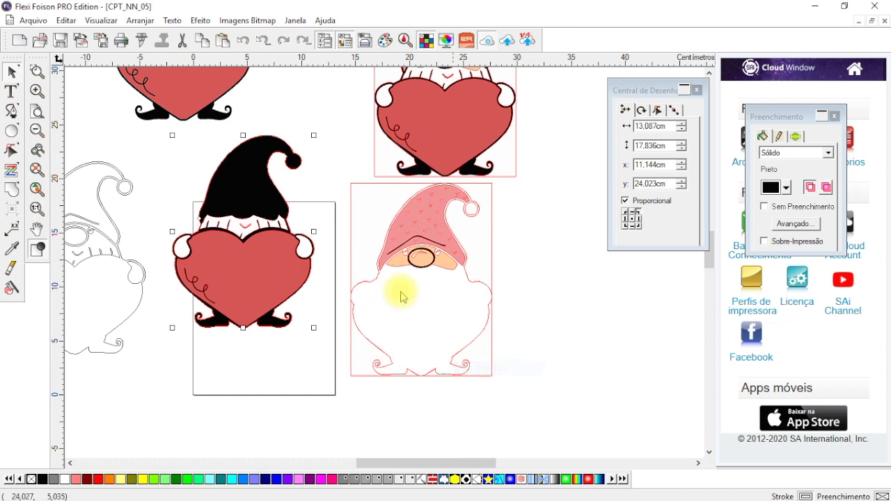
left_click(265, 229)
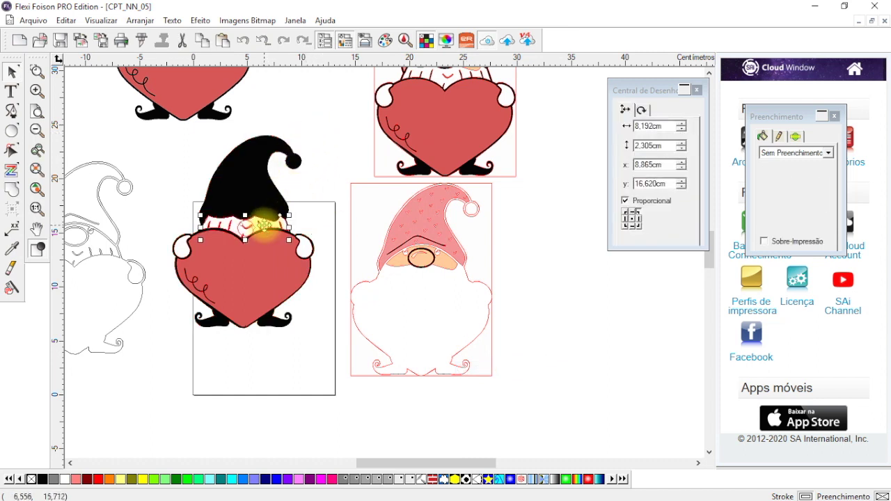
left_click(328, 163)
Move the original gnome image down beside the black hat for comparison
scroll(318, 169, "up", 2)
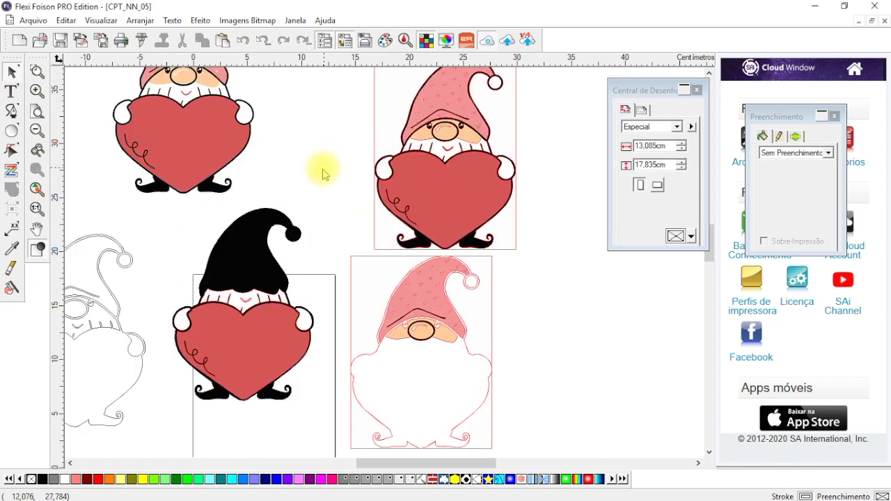
left_click_drag(192, 162, 189, 199)
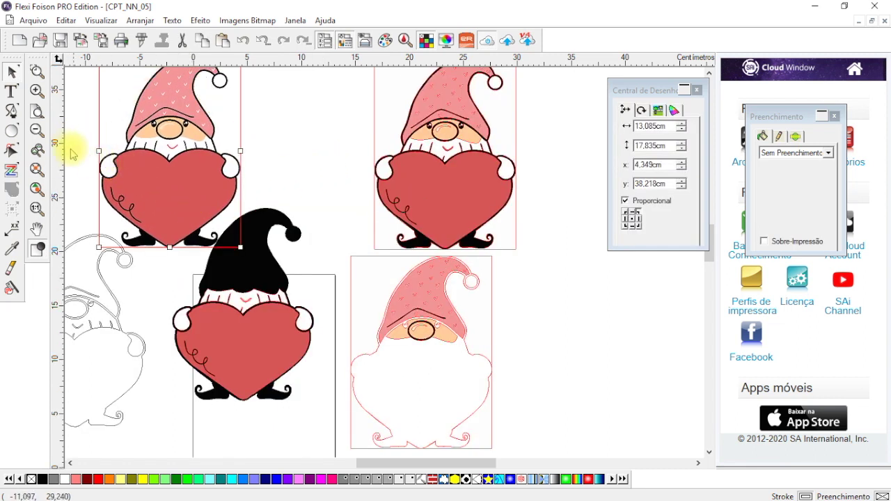
left_click(37, 129)
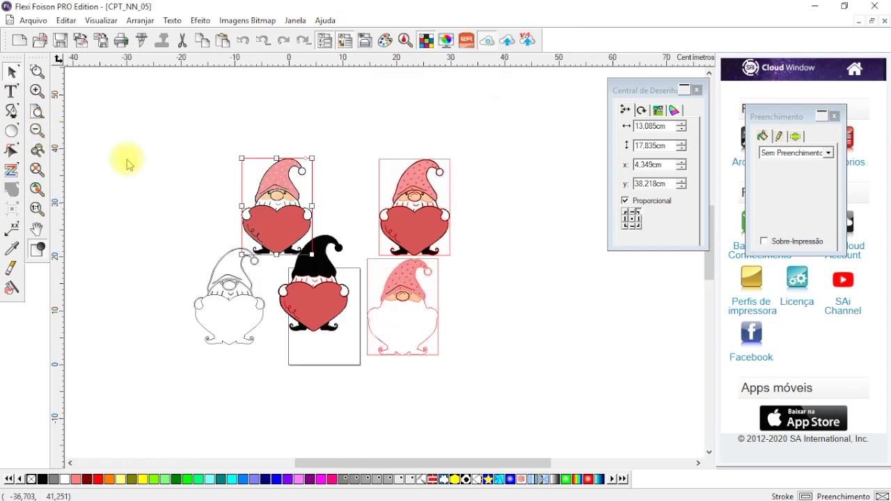
left_click(37, 91)
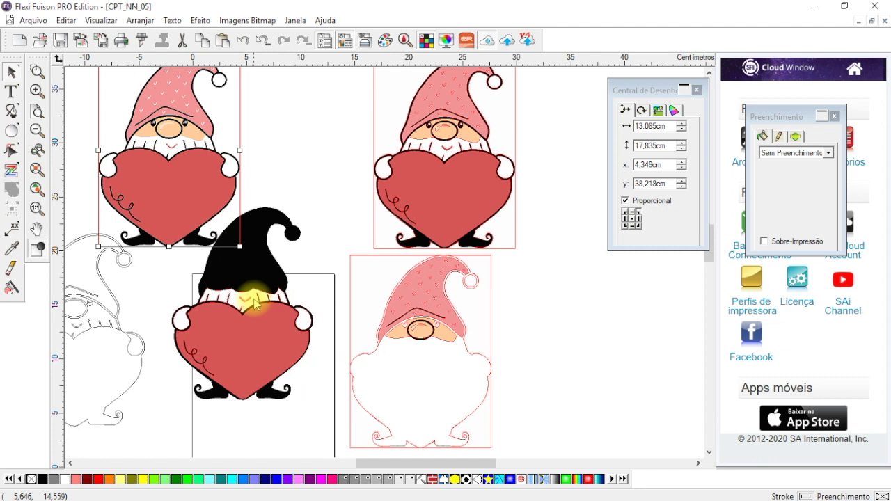
left_click(314, 192)
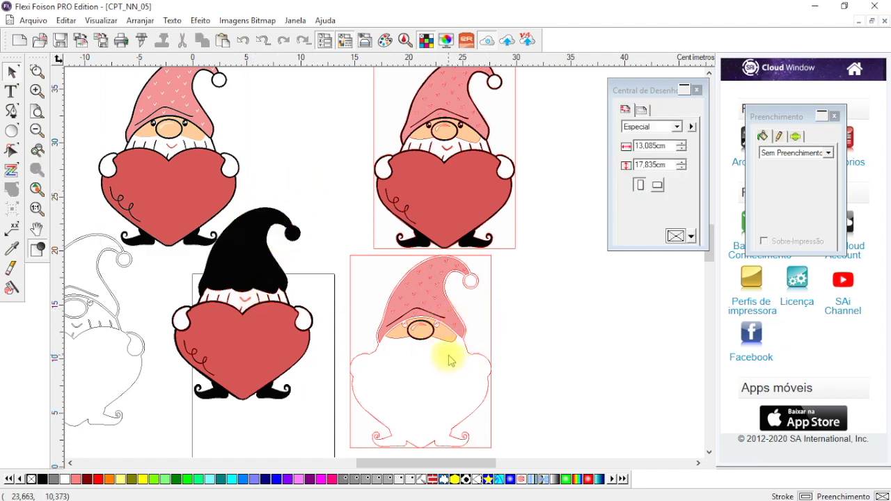
Examine the eyes, nose and skin shapes on the separated gnome tracing
left_click(36, 90)
left_click(37, 90)
scroll(144, 209, "down", 5)
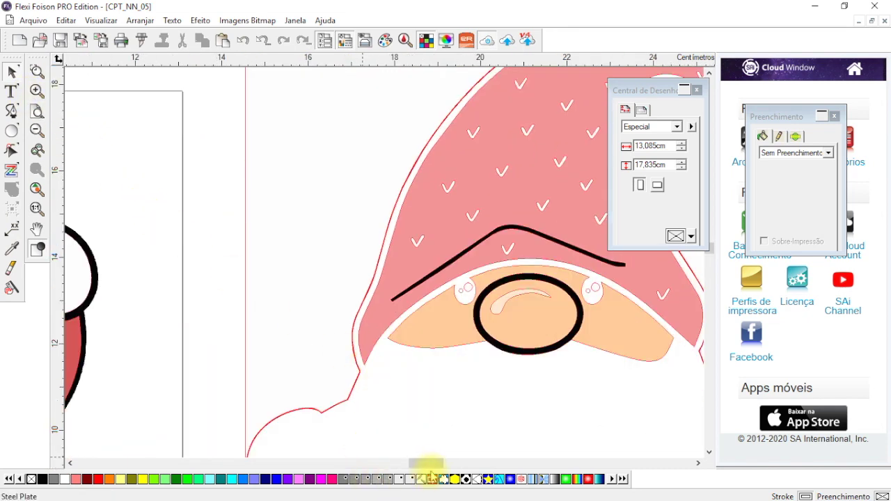
left_click_drag(433, 464, 437, 463)
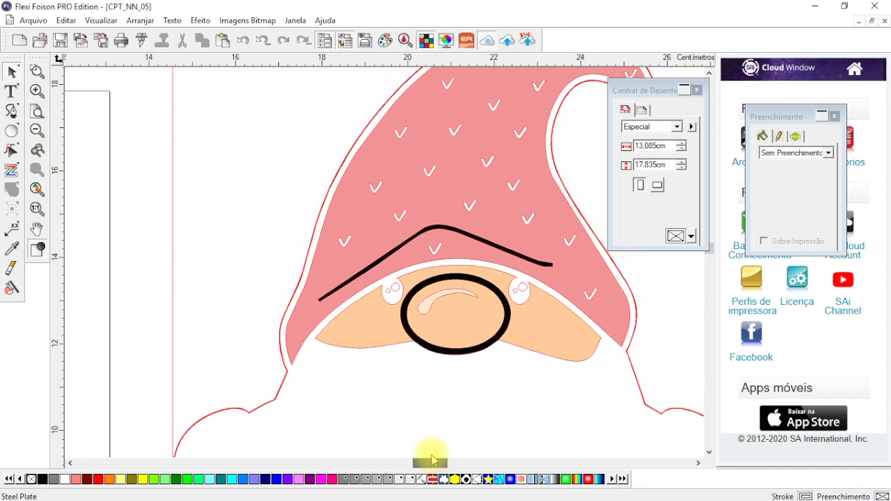
left_click(37, 90)
left_click(411, 322)
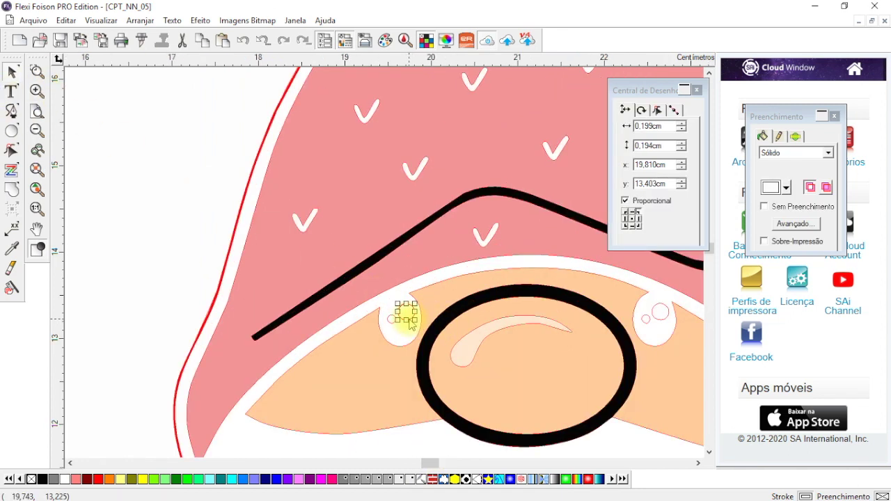
left_click(37, 131)
left_click(37, 131)
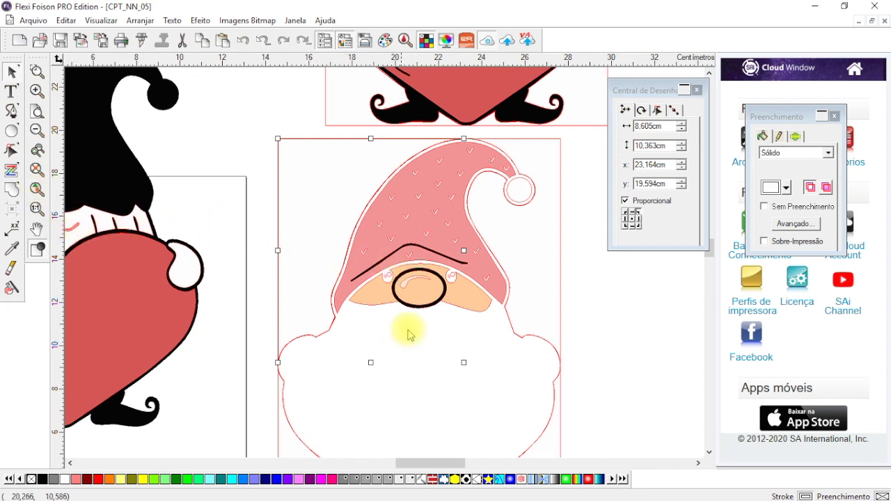
left_click(39, 136)
left_click(39, 136)
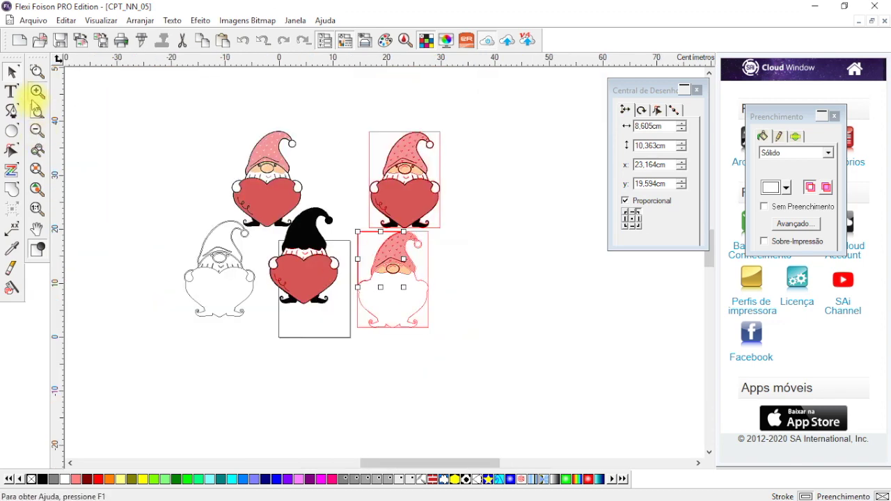
Move the original gnome image directly above the black silhouette, clear of the separated pieces
left_click(37, 111)
left_click_drag(119, 100, 134, 133)
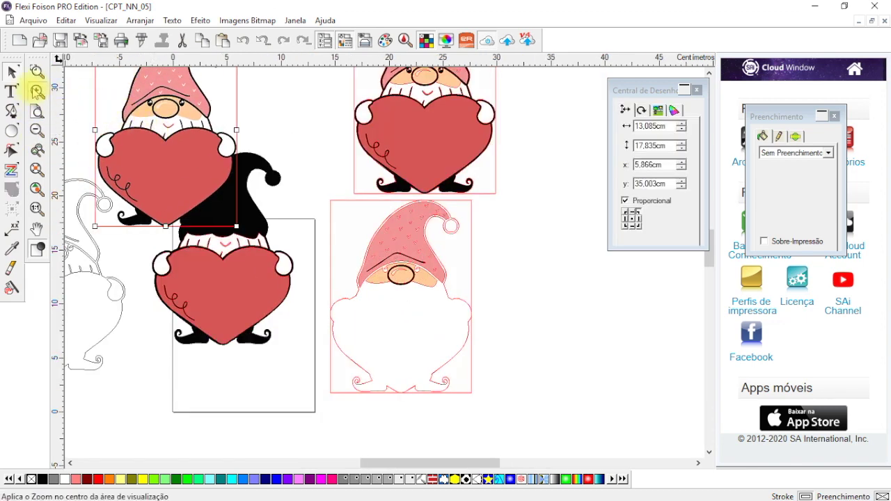
left_click(37, 91)
scroll(188, 215, "up", 3)
left_click_drag(80, 165, 377, 232)
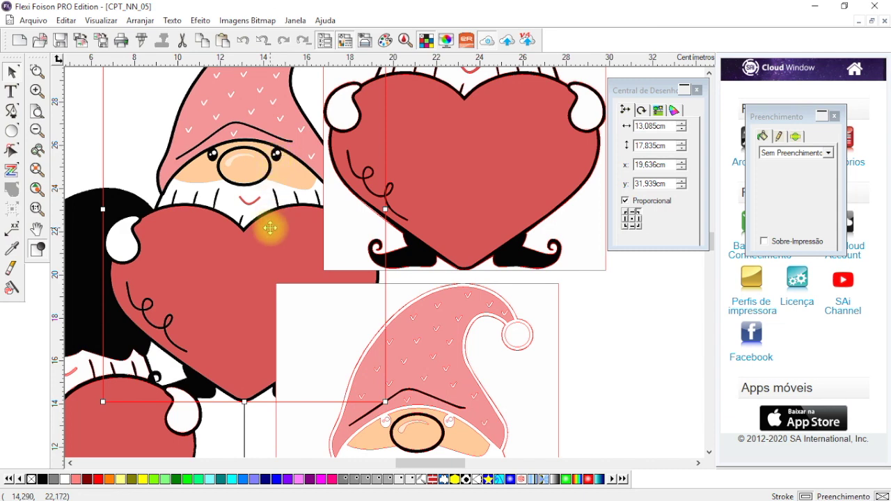
scroll(269, 229, "up", 3)
left_click_drag(243, 260, 173, 50)
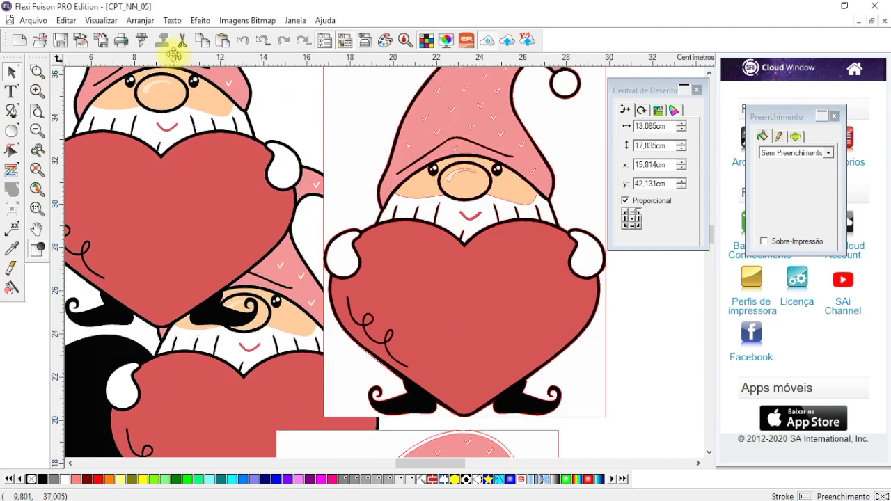
scroll(144, 234, "down", 7)
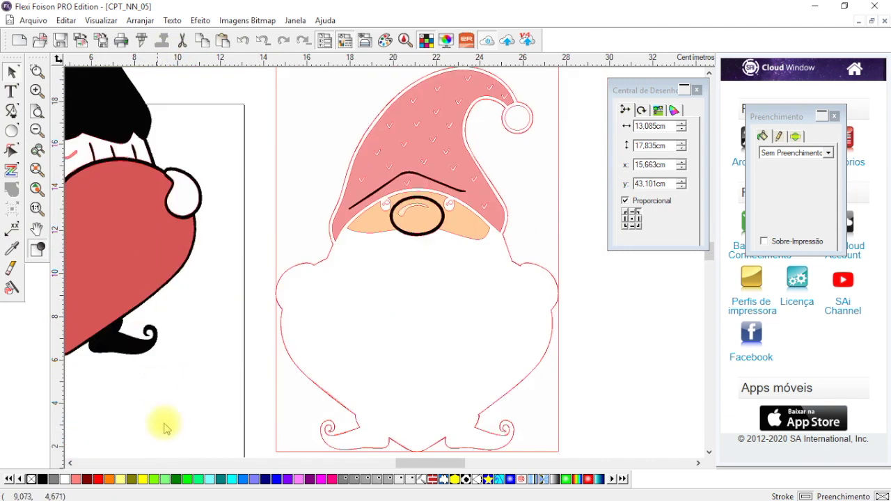
left_click(70, 463)
scroll(119, 105, "up", 3)
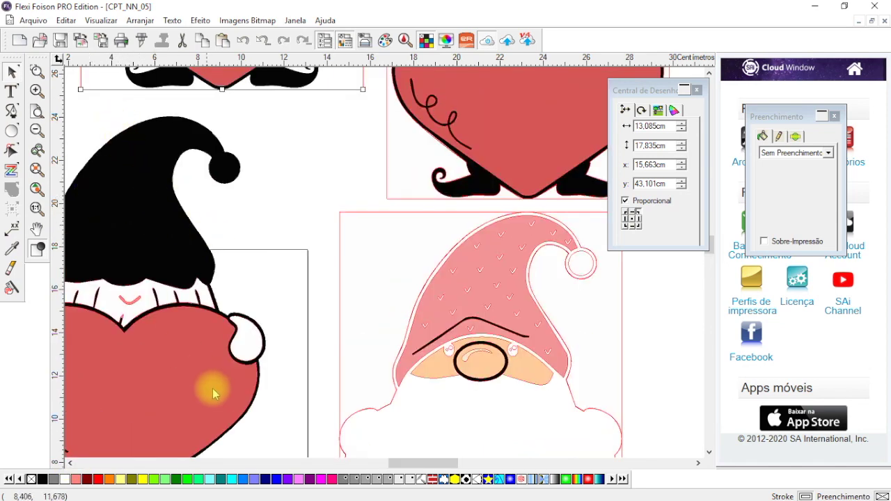
left_click(33, 133)
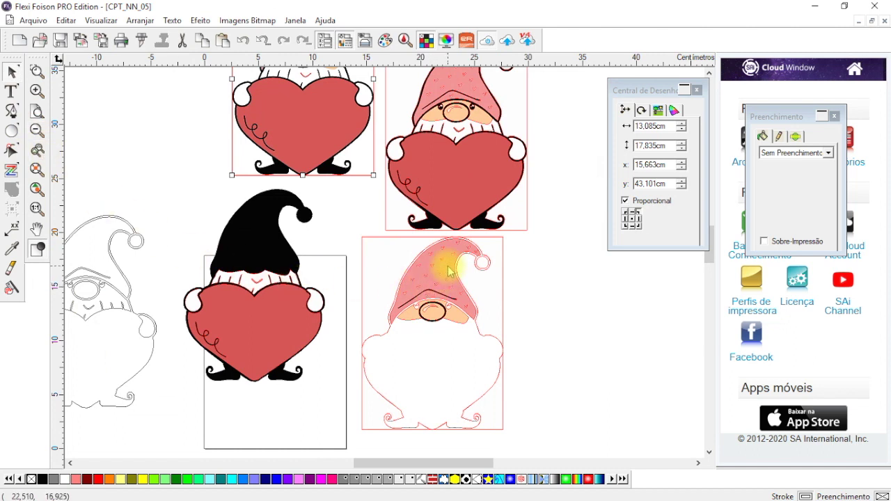
left_click(542, 302)
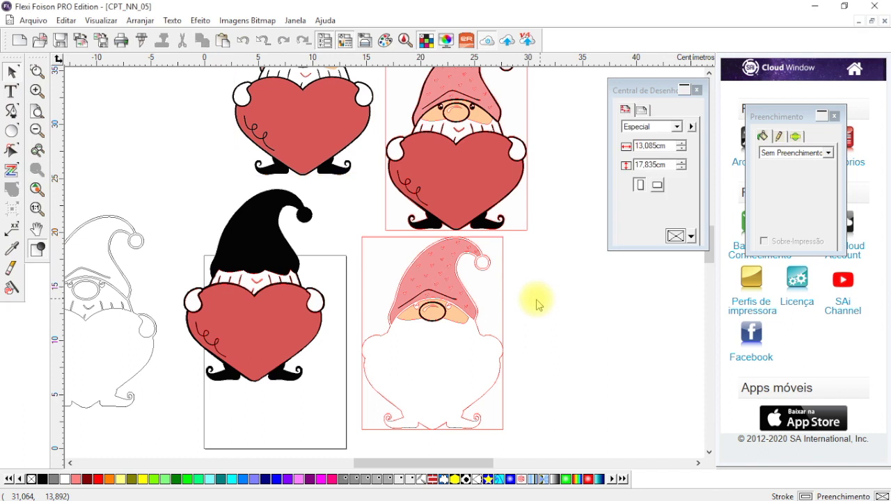
Pull the pink hat piece out of the separated gnome tracing and fill it with Pale Green
left_click(449, 269)
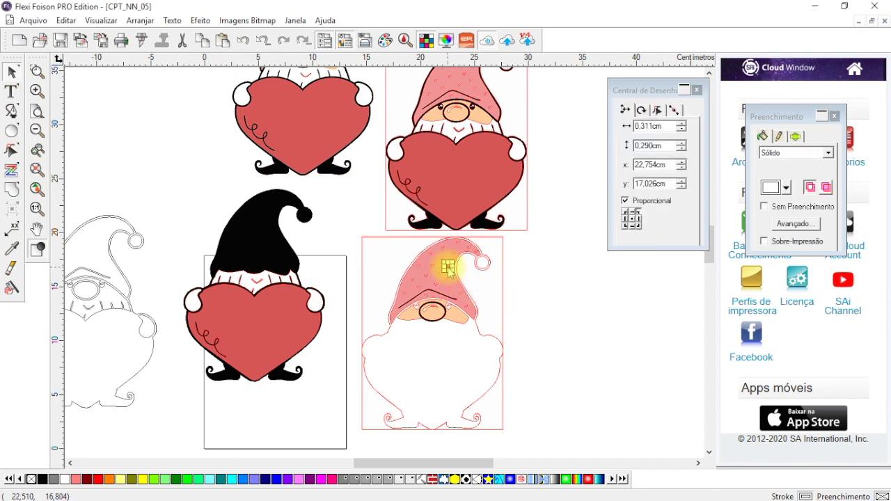
left_click(37, 92)
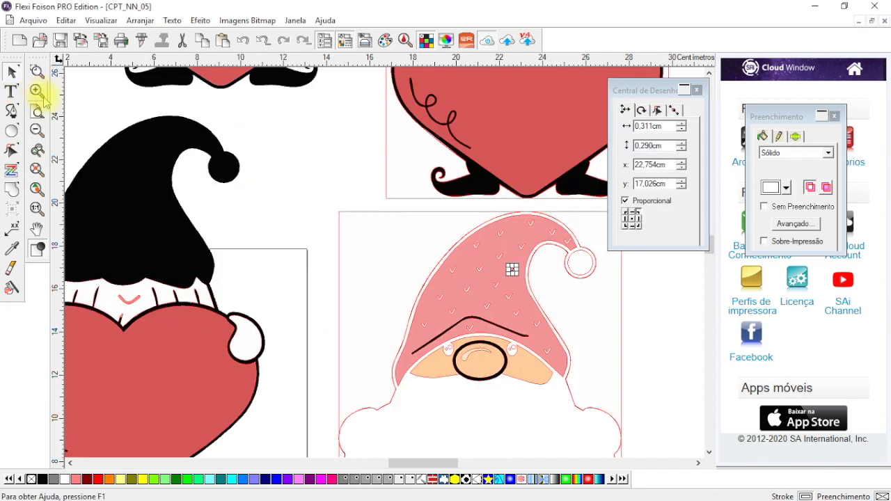
left_click(621, 301)
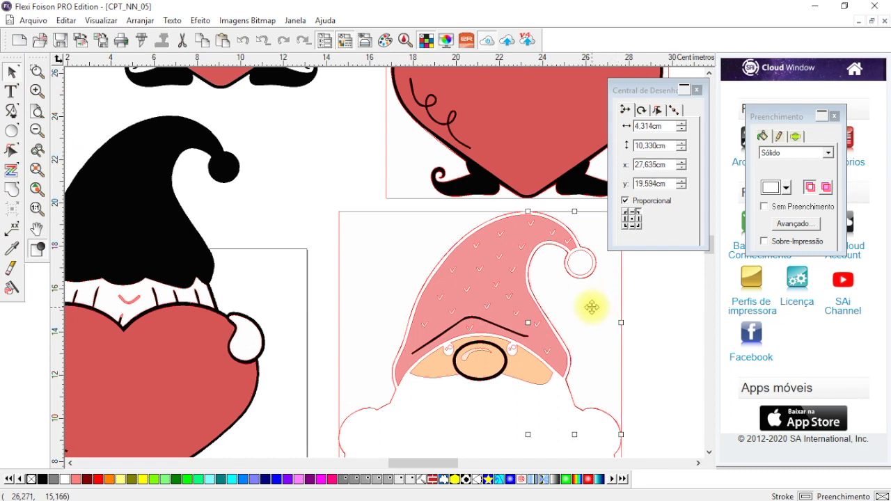
left_click(488, 252)
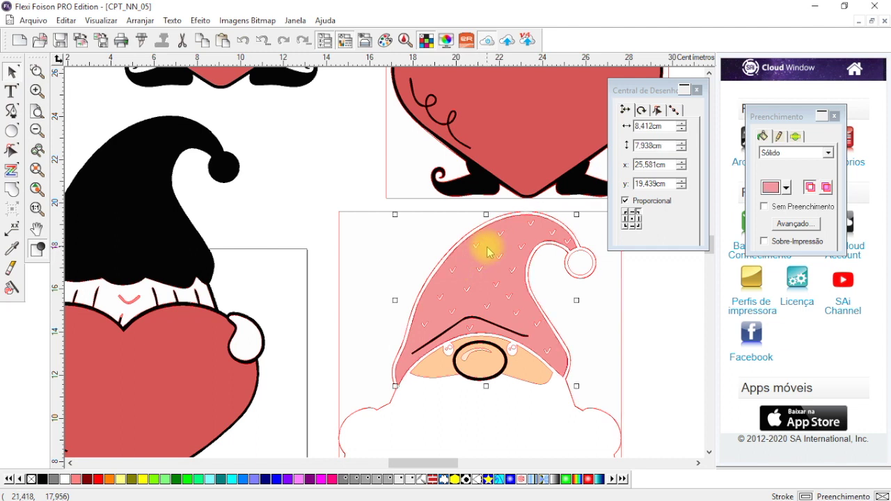
left_click_drag(487, 255, 332, 162)
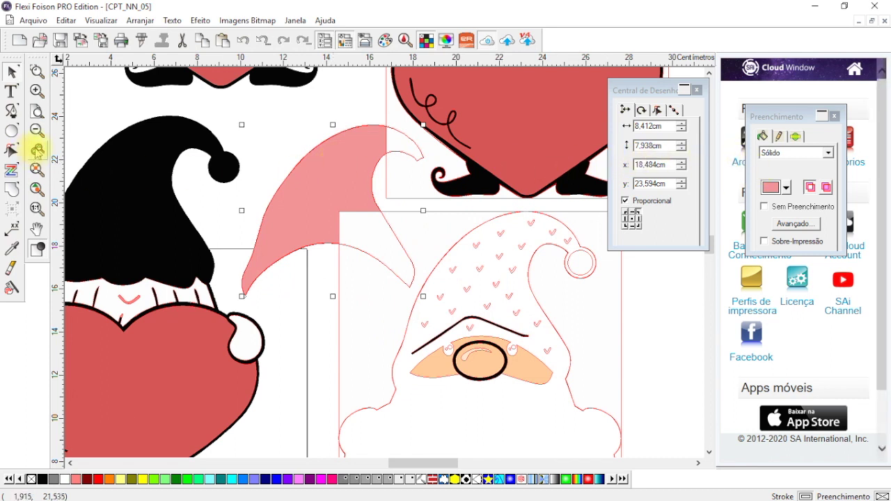
left_click(786, 187)
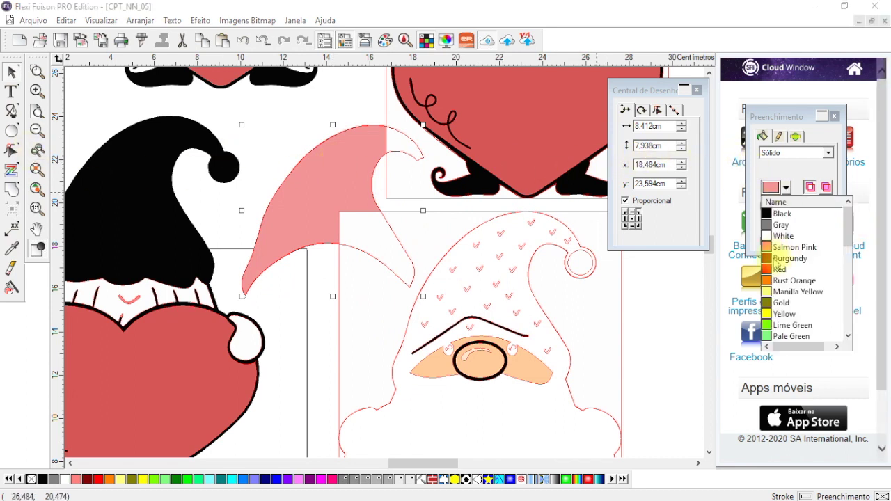
scroll(777, 265, "down", 1)
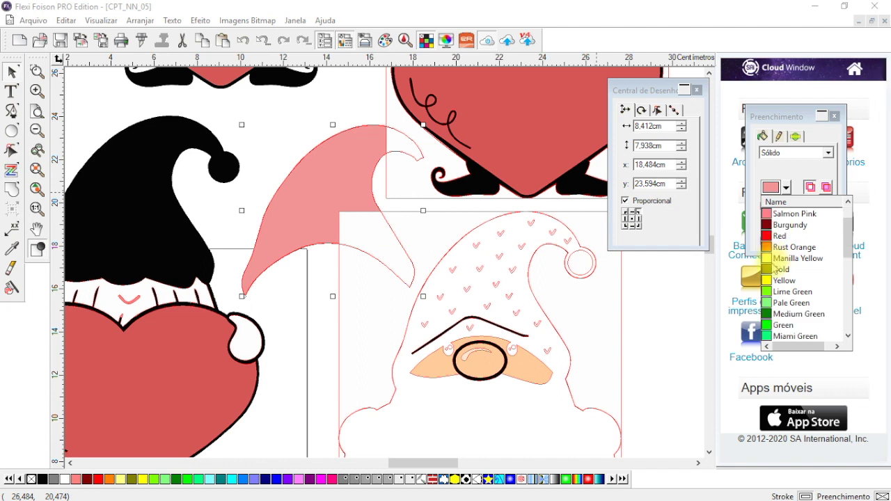
left_click(769, 304)
Place the green hat piece over the hat of the black silhouette
left_click_drag(325, 201, 114, 194)
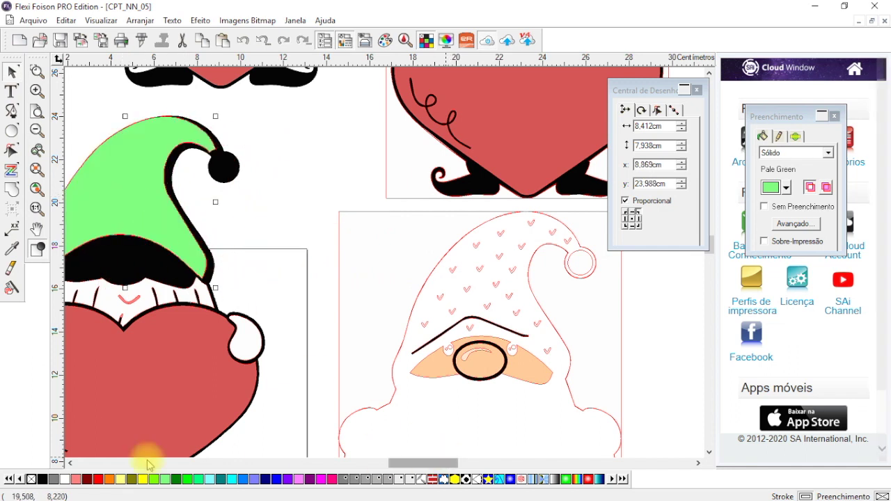
left_click(71, 464)
left_click(71, 463)
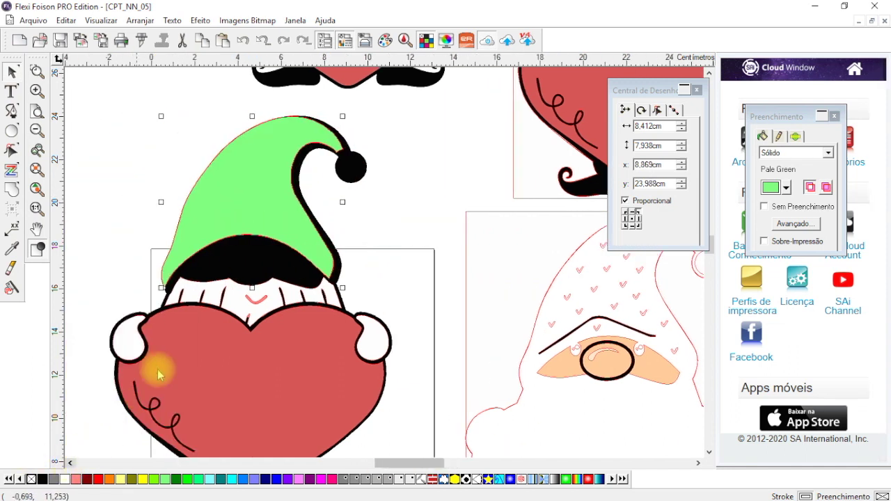
Nudge the green hat until the black contour shows evenly around its edges
key("Right")
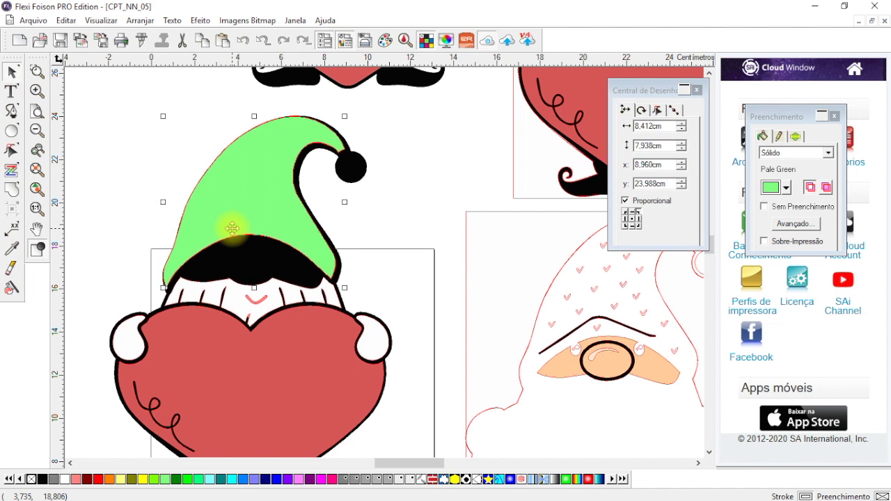
key("Right")
key("Down")
key("Up")
key("Right")
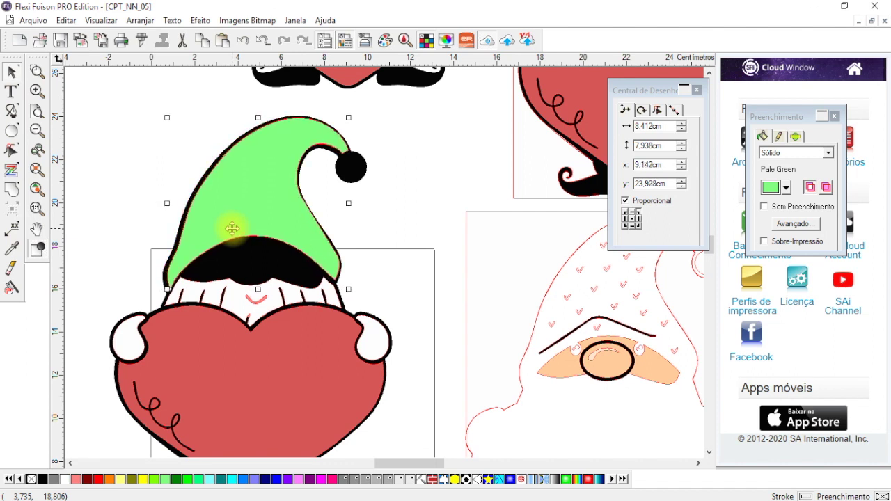
key("Down")
key("Down")
key("Down")
key("Left")
key("Left")
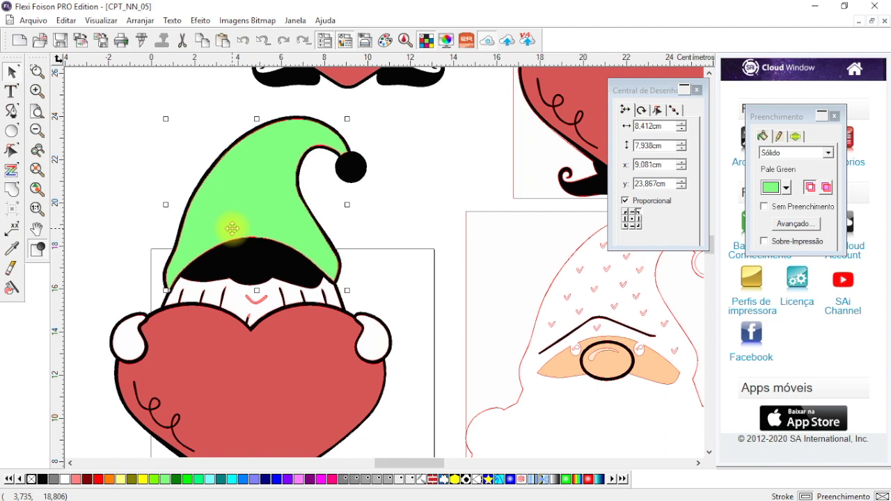
left_click(398, 231)
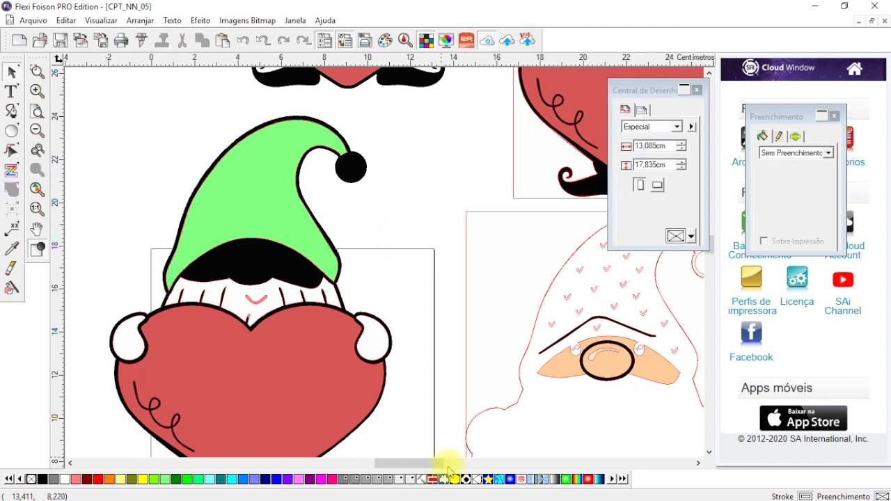
Move the white pompom piece from the separated tracing onto the black pompom of the green-hatted gnome
left_click_drag(423, 465, 434, 464)
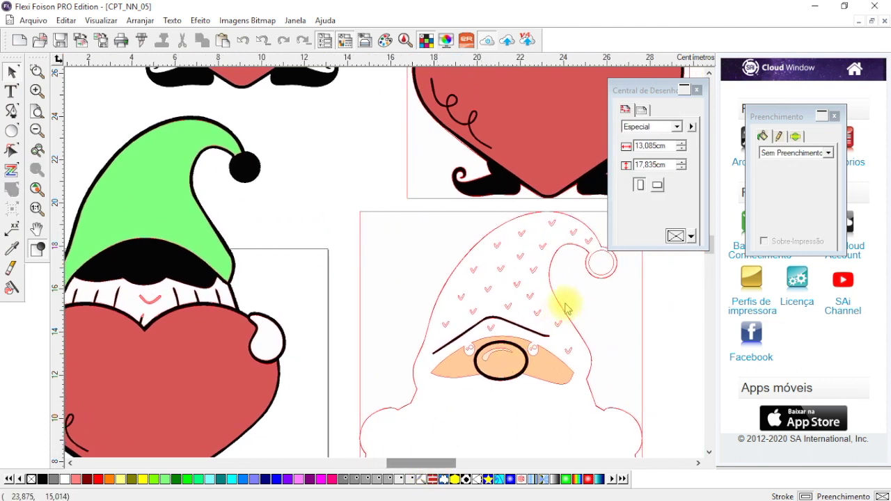
left_click(601, 259)
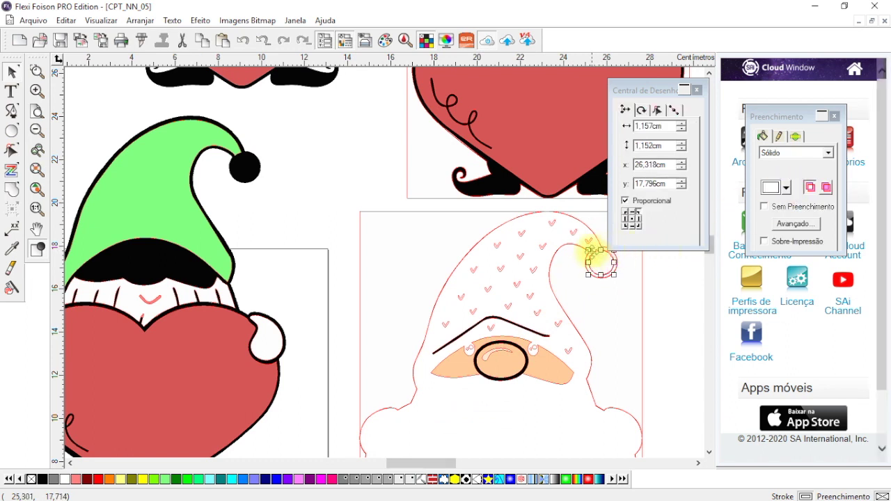
left_click_drag(594, 256, 237, 160)
left_click(295, 152)
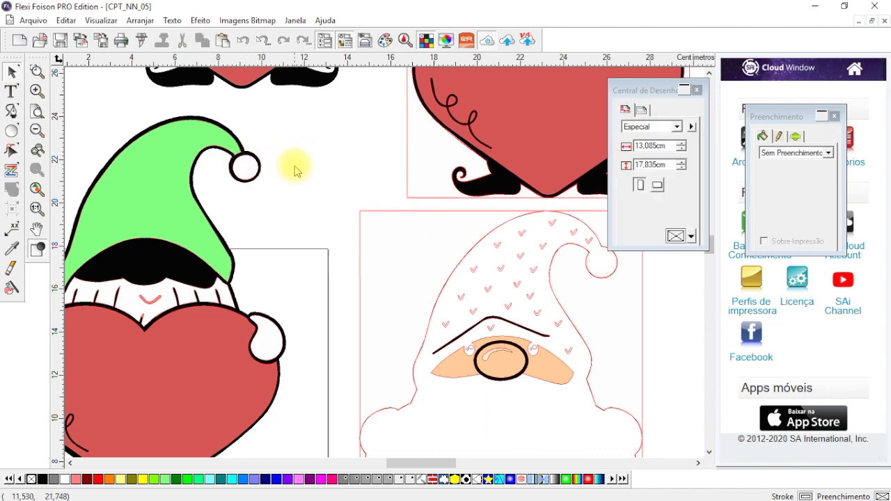
Delete the black hat fold line and the white background pieces on the left side of the separated tracing
left_click(70, 463)
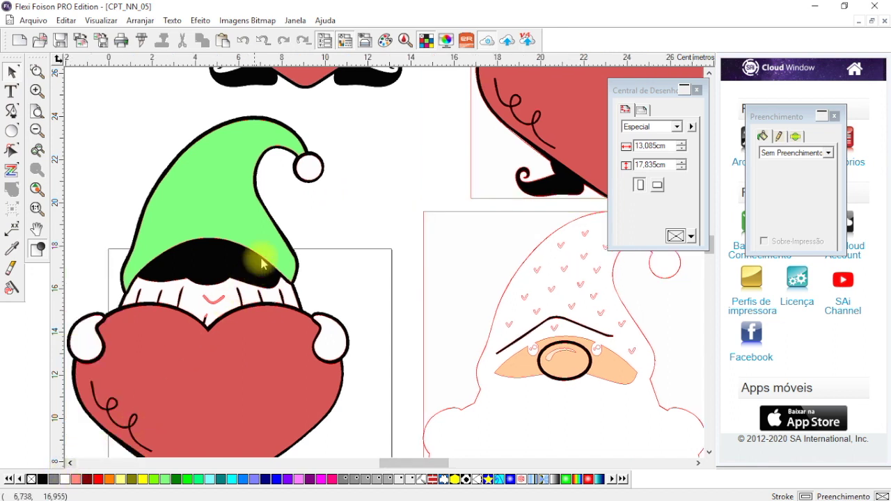
scroll(268, 254, "down", 2)
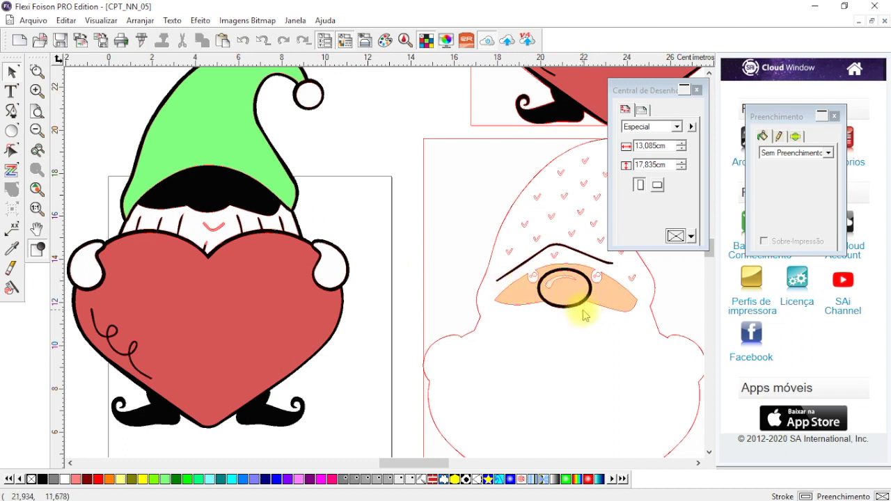
left_click(565, 249)
key("Delete")
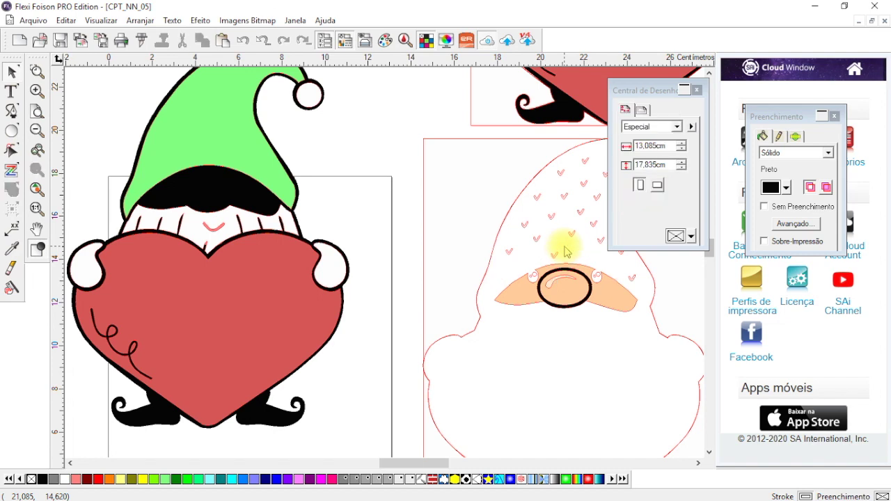
left_click(491, 216)
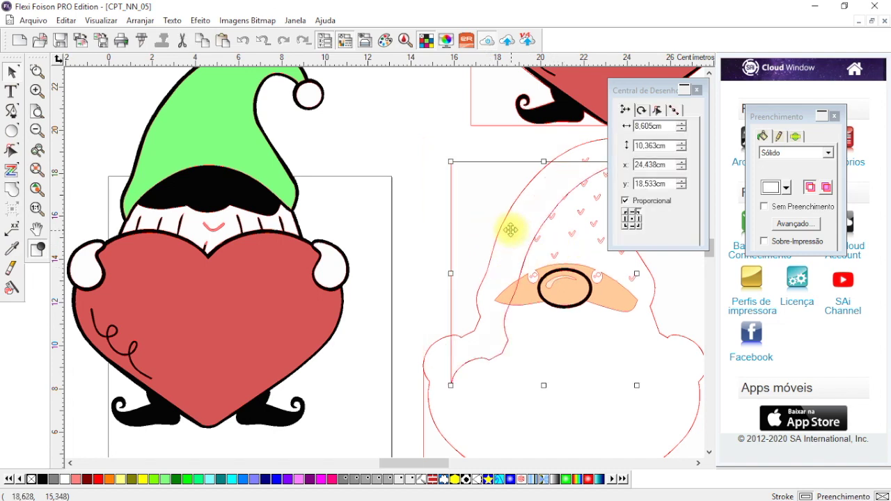
key("Delete")
scroll(483, 243, "down", 5)
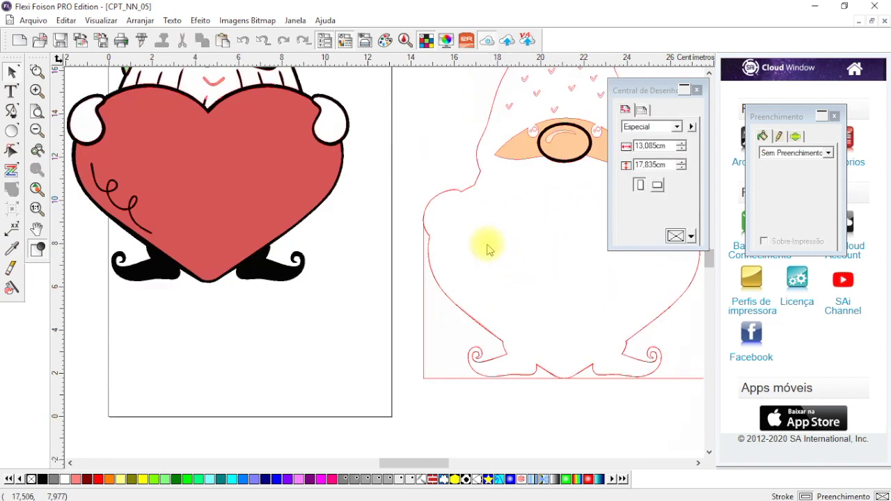
left_click(535, 287)
key("Delete")
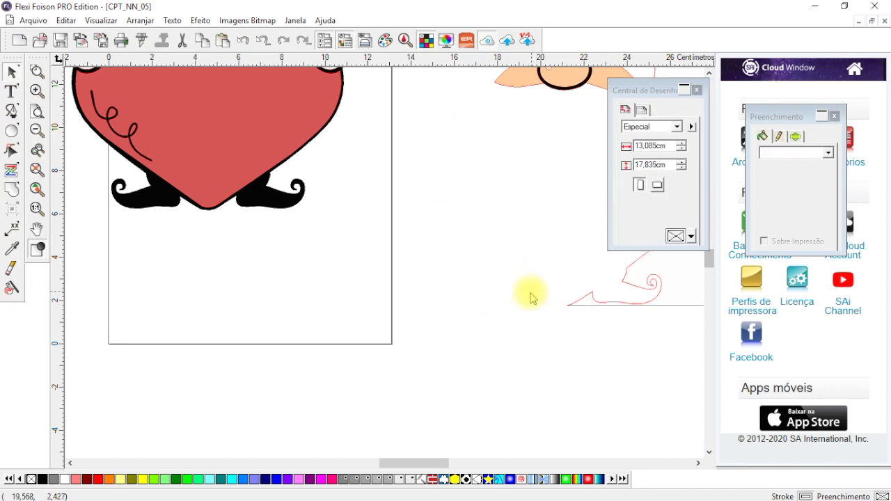
Delete the remaining white background pieces along the right side and foot of the separated tracing
scroll(531, 295, "up", 5)
left_click(670, 315)
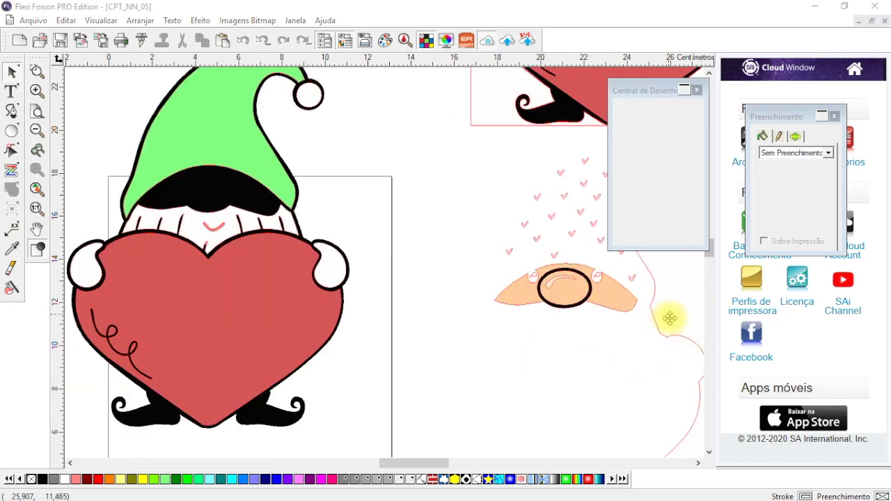
key("Delete")
scroll(666, 352, "down", 3)
left_click_drag(624, 312, 647, 404)
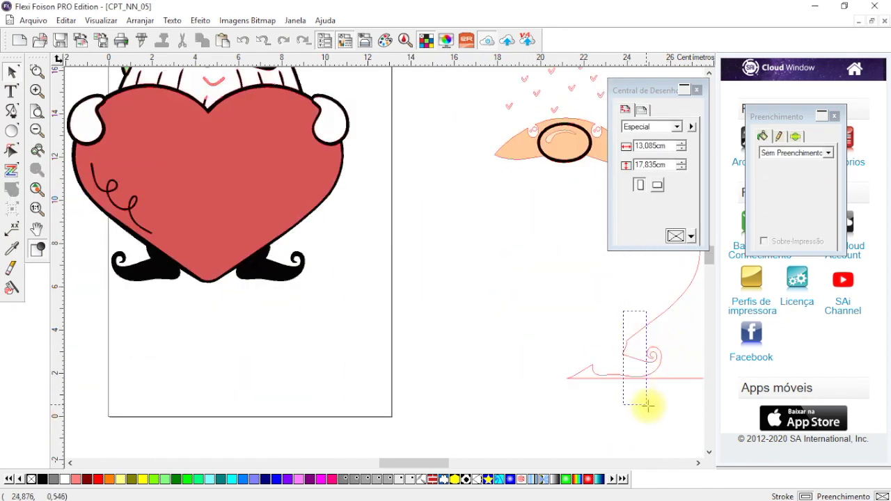
key("Delete")
Delete the small heart marks above the separated face, keeping the skin, nose and eye pieces
scroll(629, 392, "up", 5)
left_click_drag(523, 235, 619, 292)
key("Delete")
left_click_drag(517, 277, 642, 361)
key("Delete")
key("Delete")
left_click(555, 328)
key("Delete")
left_click(509, 324)
key("Delete")
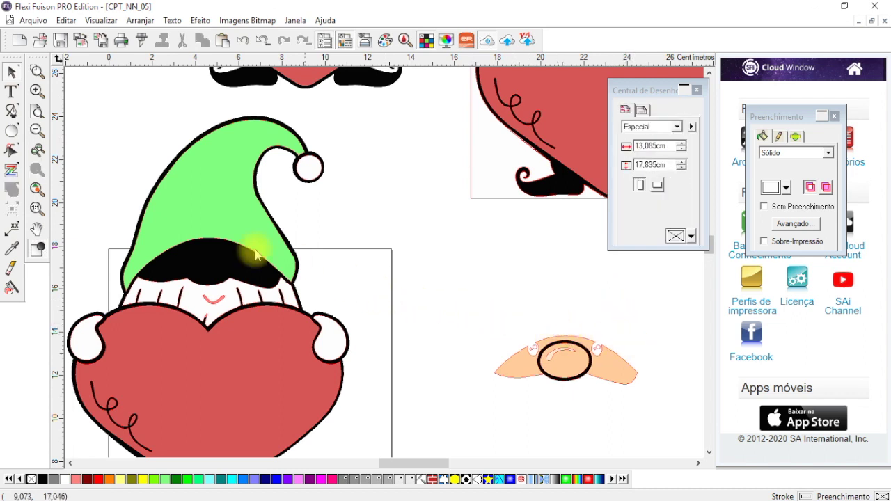
Pull the skin-coloured nose and the black nose shape away from the separated face and put both back in place
scroll(512, 314, "down", 2)
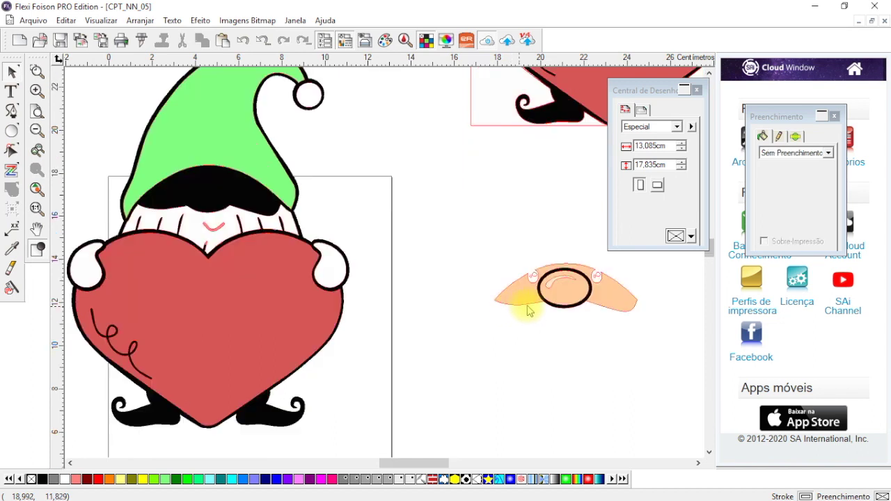
left_click(568, 301)
left_click_drag(563, 294, 557, 229)
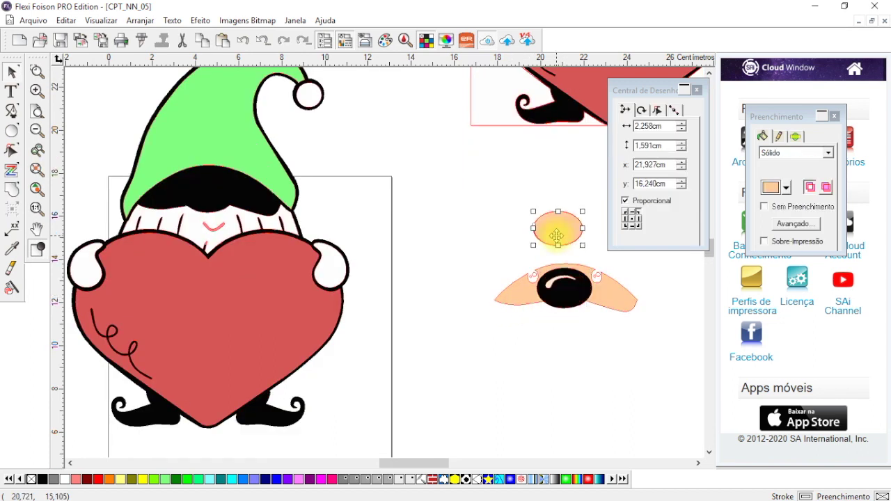
left_click_drag(561, 295, 583, 339)
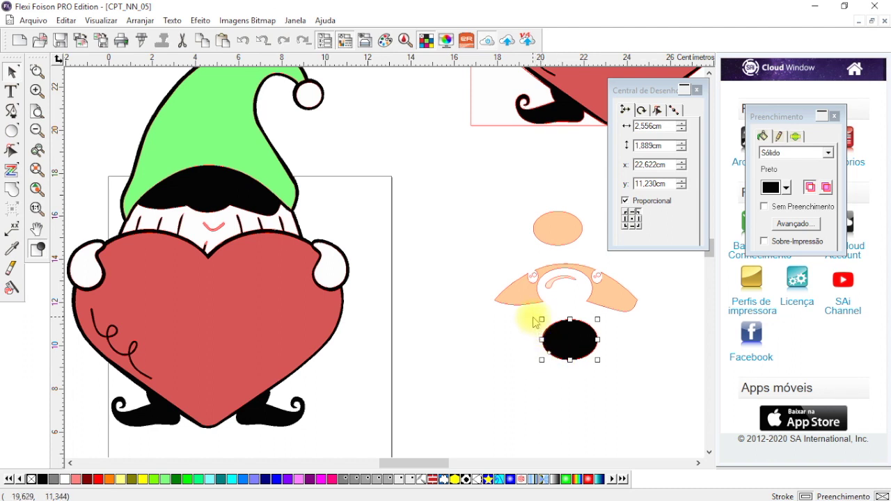
left_click_drag(561, 339, 554, 293)
left_click_drag(558, 229, 563, 289)
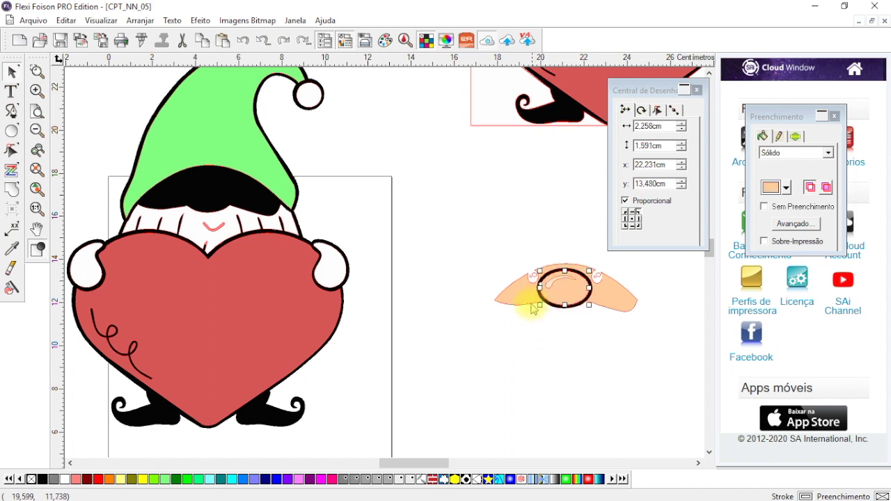
Select all the separated face pieces together and place them on the black area under the green hat
left_click(496, 245)
left_click_drag(566, 331, 635, 335)
left_click_drag(613, 296, 257, 207)
Nudge the face into alignment between the hat brim and beard, at about X 7.9 cm, Y 18.3 cm
key("Right")
key("Right")
key("Right")
key("Up")
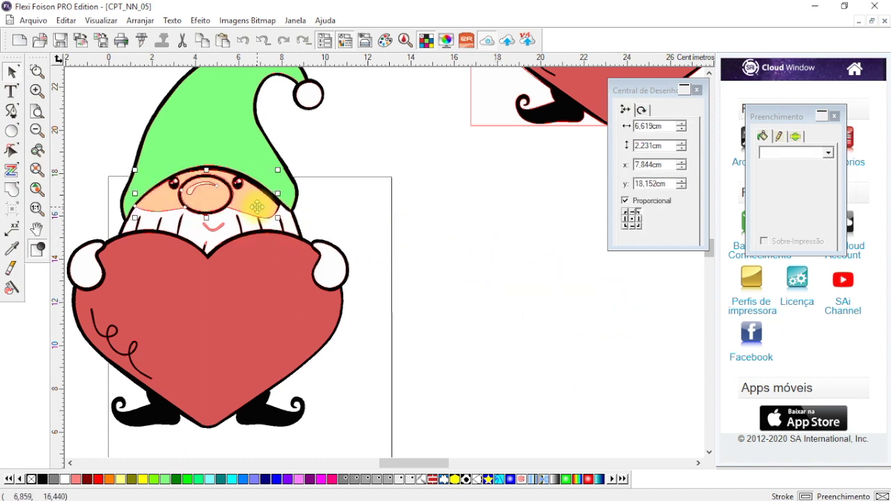
key("Up")
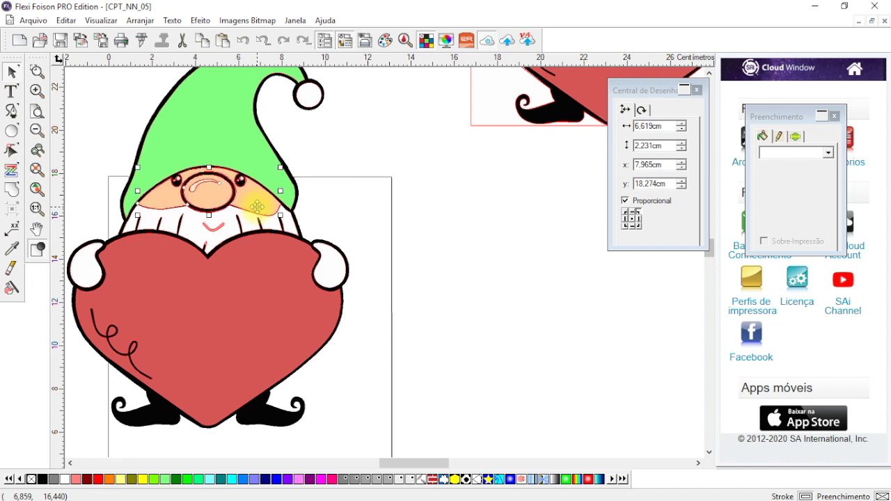
key("Up")
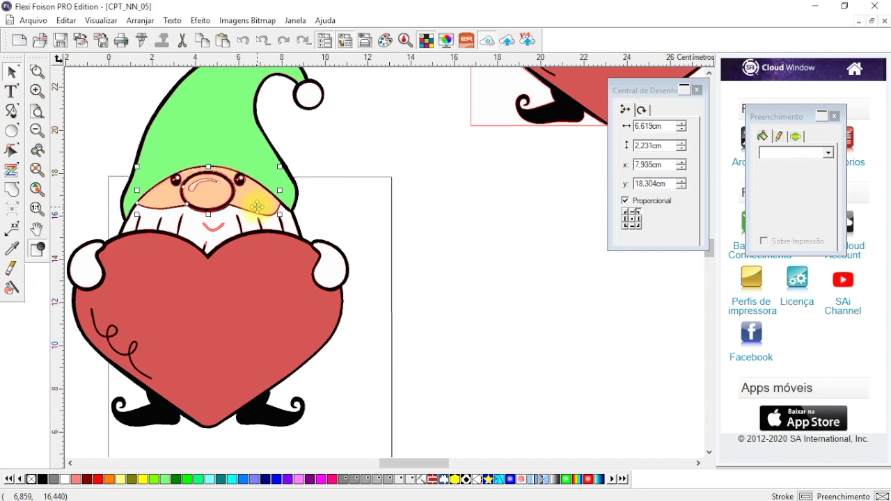
key("Down")
key("Right")
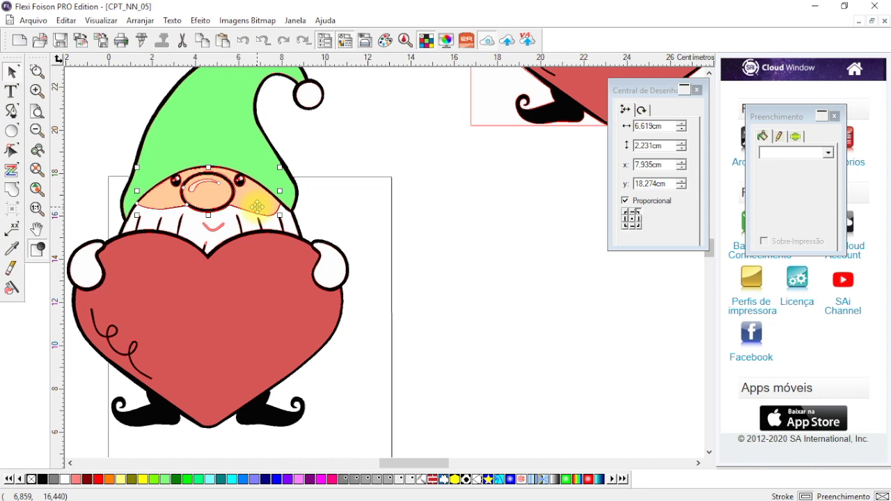
left_click(409, 216)
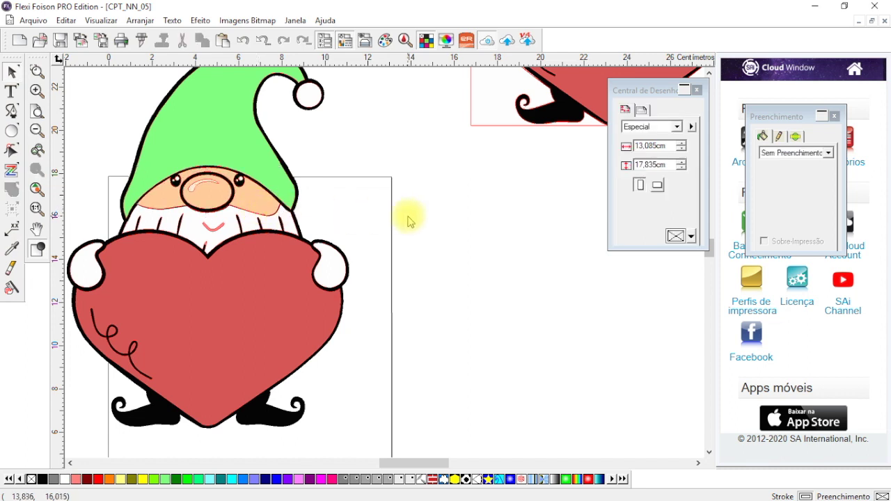
Remove the unfilled contour tracing and place the original gnome image there, at about X -3.4 cm, Y 24.1 cm
left_click(46, 133)
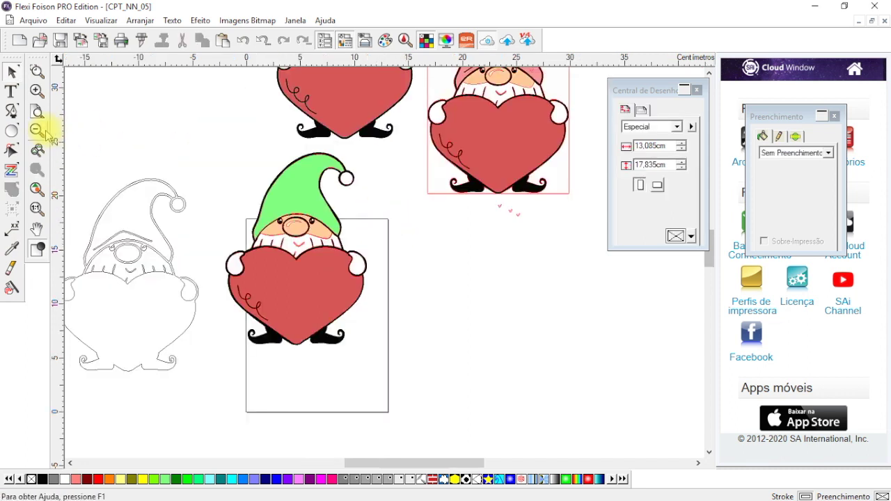
left_click(157, 268)
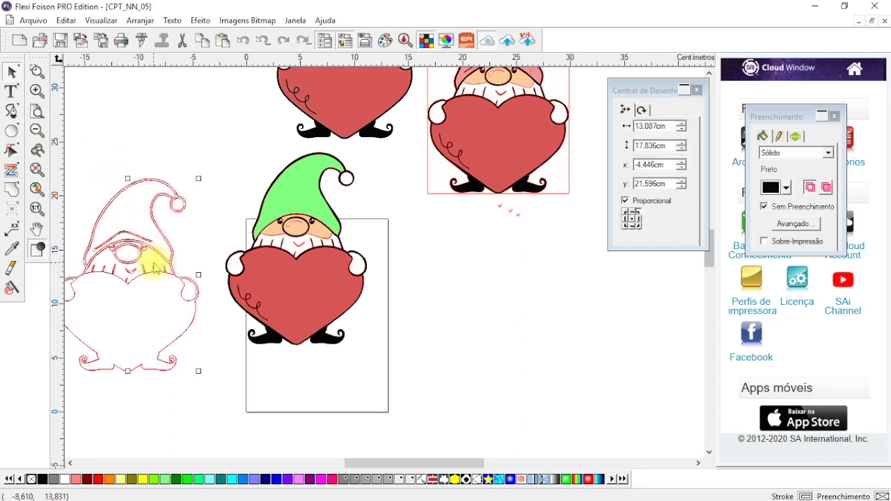
left_click_drag(157, 268, 133, 375)
scroll(219, 234, "up", 2)
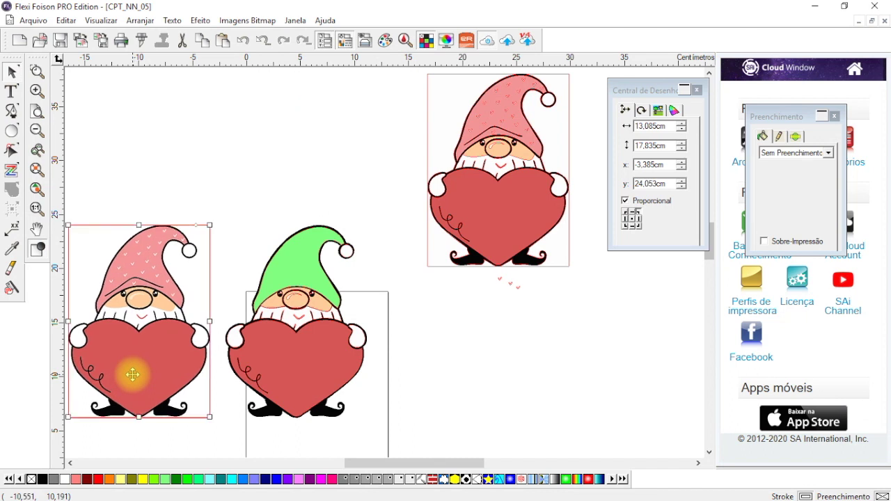
left_click(258, 237)
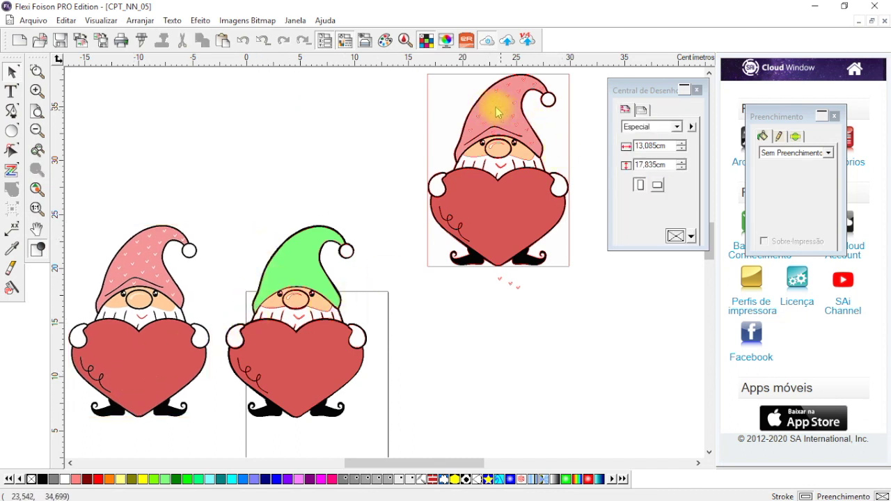
Delete the three leftover heart marks below the other traced gnome
left_click(499, 280)
left_click_drag(490, 280, 532, 309)
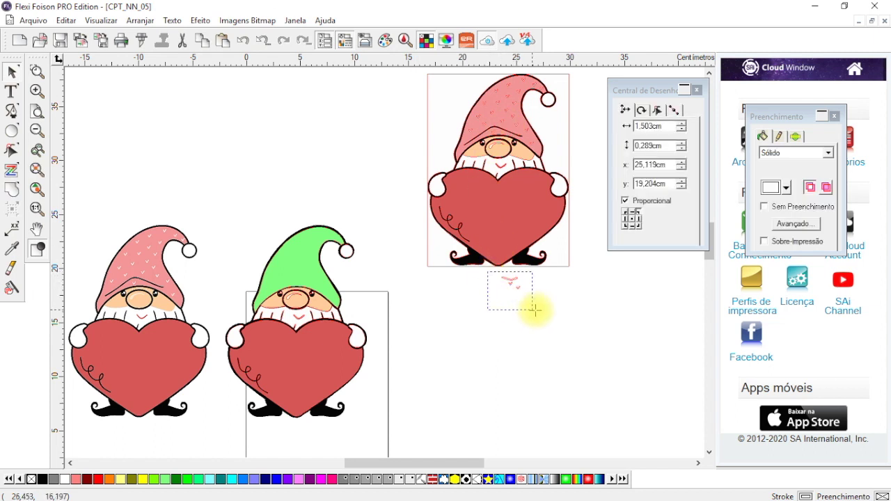
scroll(541, 313, "up", 2)
left_click(537, 303)
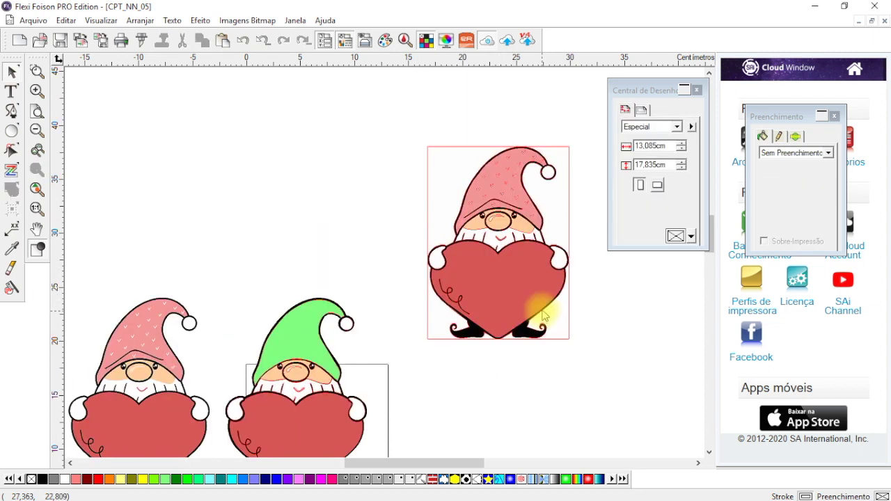
Delete the red heart, black contour, feet and both hands from the remaining traced gnome
left_click(529, 272)
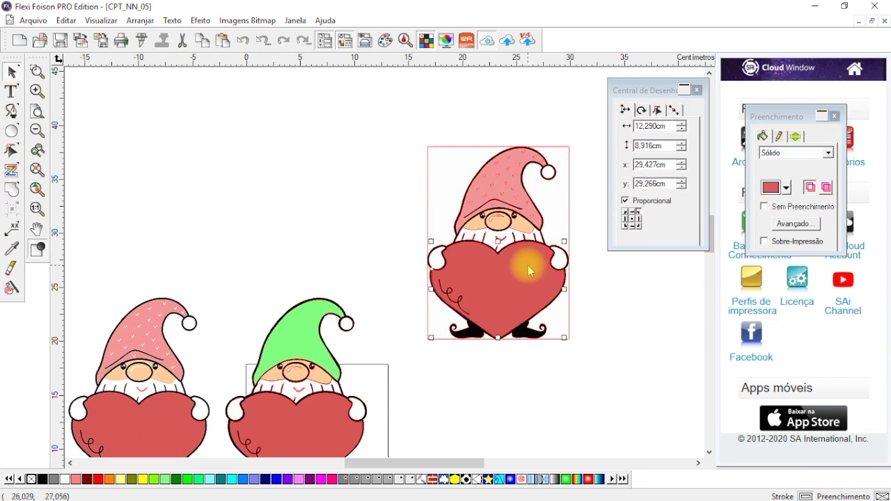
key("ctrl+z")
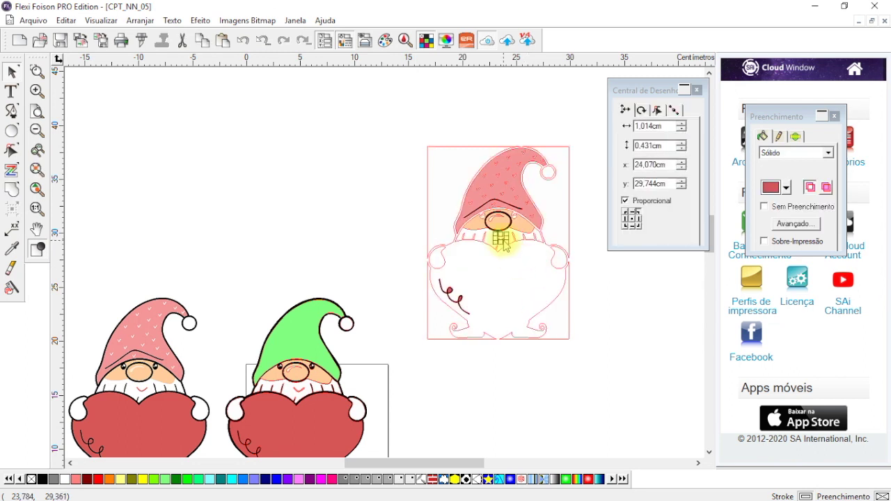
left_click(570, 277)
key("Delete")
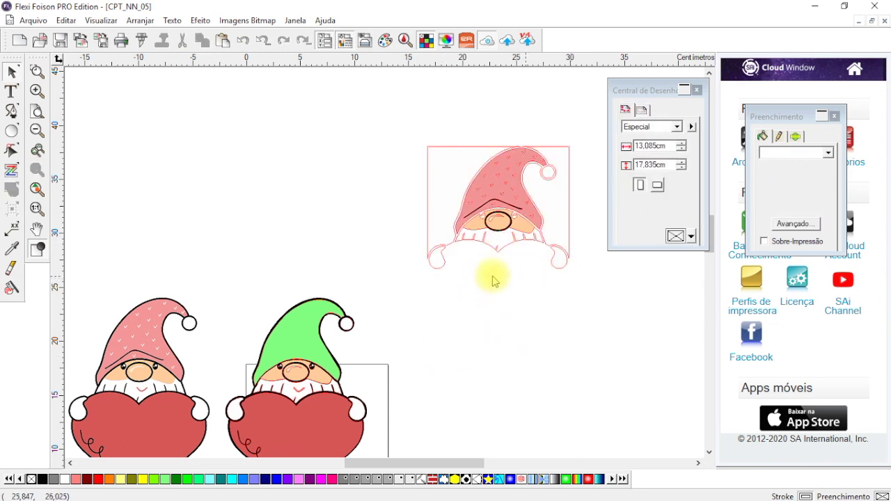
left_click(439, 260)
key("Delete")
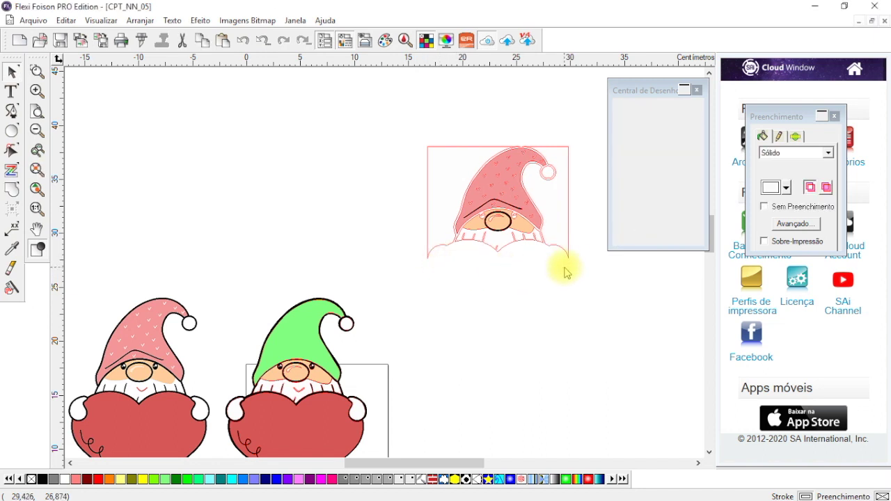
left_click(564, 259)
key("Delete")
Delete the beard, outer background, nose, face and eye pieces from that tracing, keeping the pink hat with its details and pompom
left_click(498, 223)
key("Delete")
key("Delete")
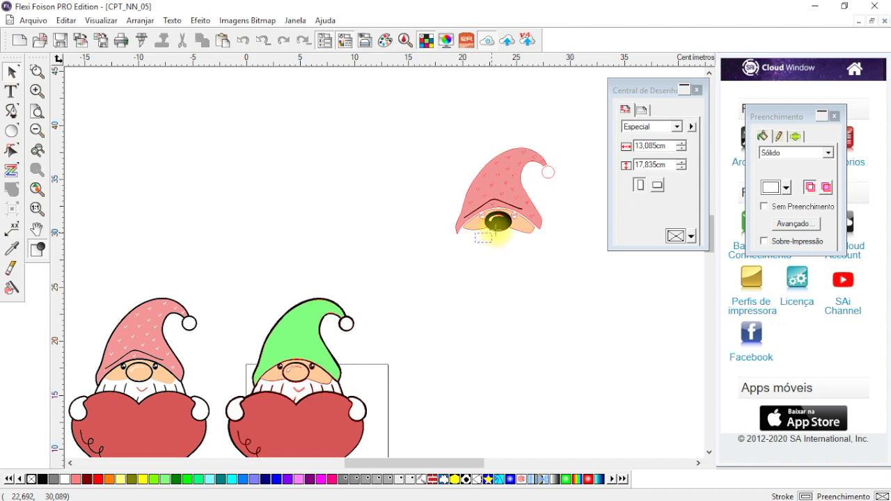
left_click(500, 227)
key("Delete")
left_click(489, 221)
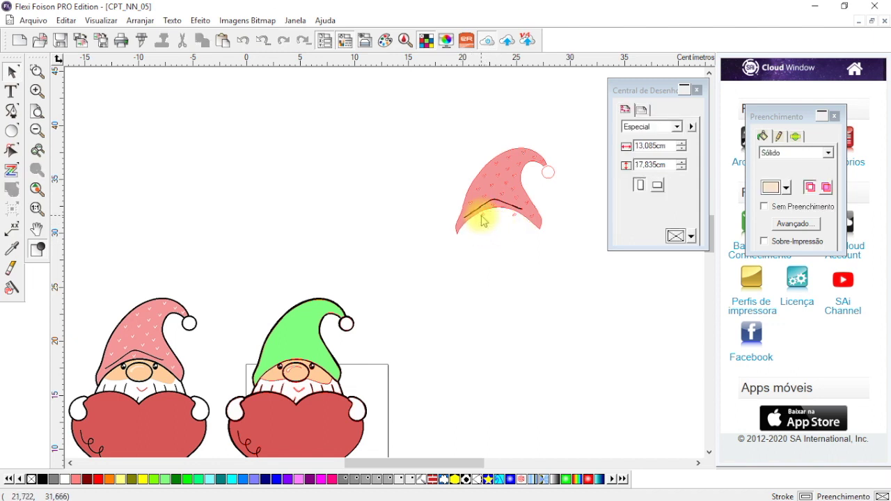
left_click(480, 217)
left_click(515, 222)
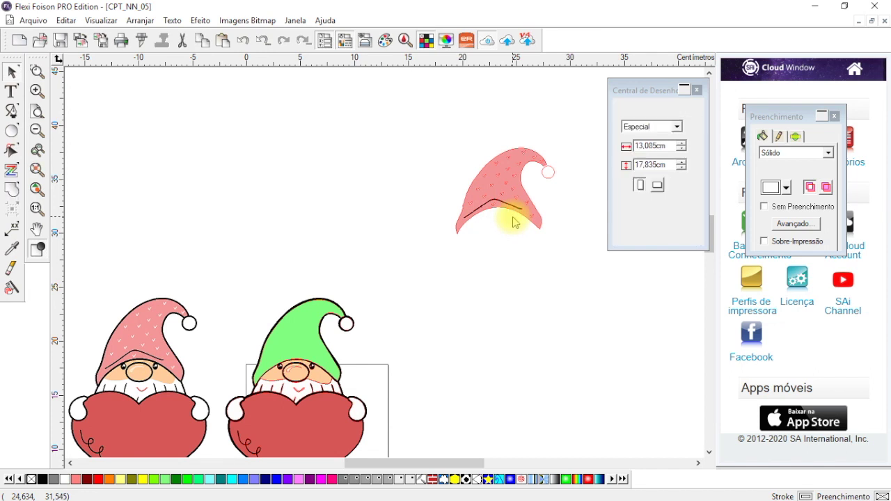
left_click(36, 91)
scroll(354, 271, "up", 3)
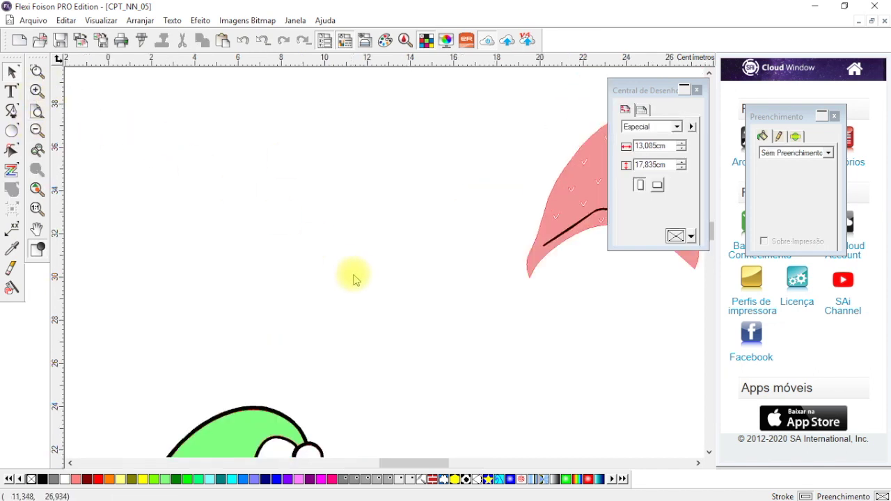
Delete the white pompom circle from the pink hat tracing
left_click_drag(407, 463, 424, 457)
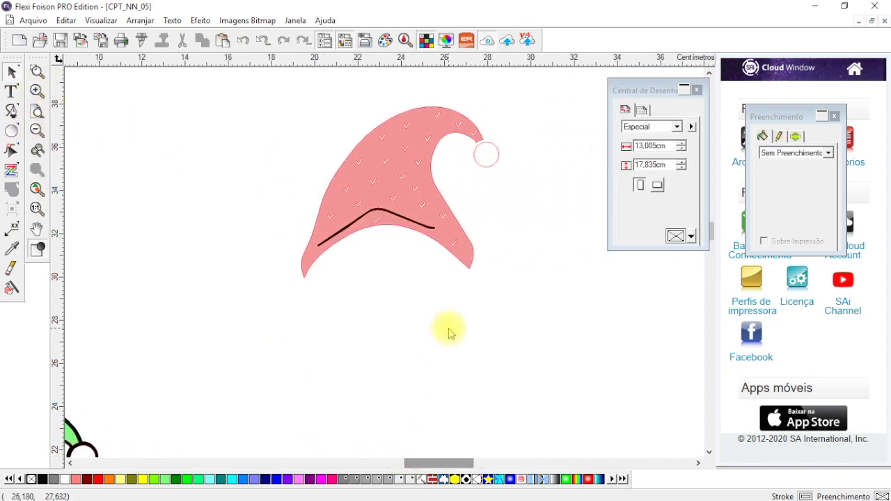
scroll(466, 286, "up", 2)
left_click(489, 239)
left_click(489, 241)
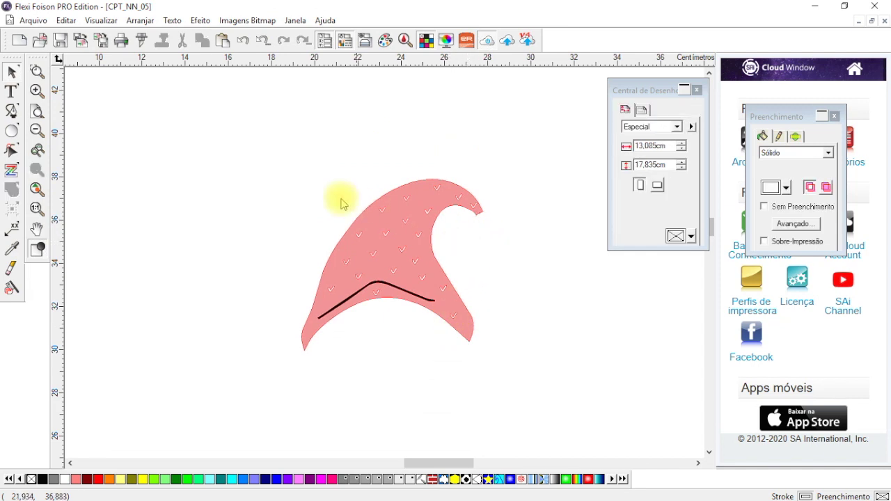
Select the pink hat with its check marks and fold line and combine them with Compor so the details become cut-outs
left_click_drag(252, 143, 487, 357)
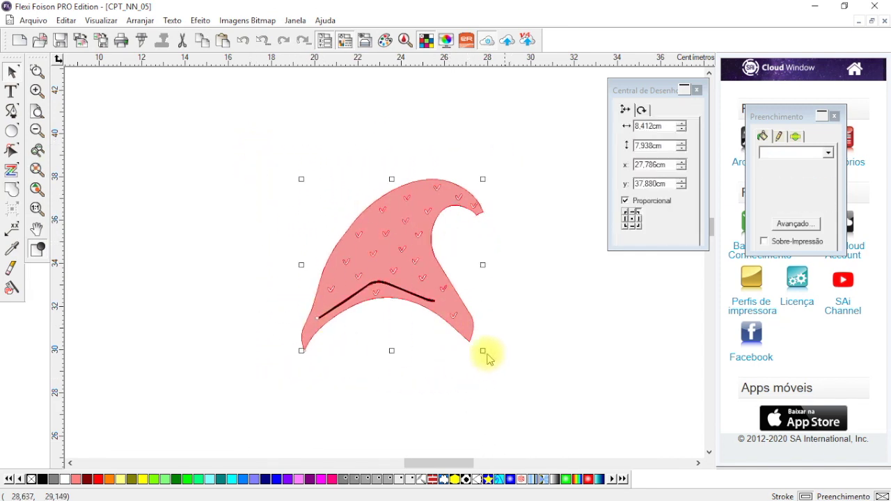
right_click(433, 275)
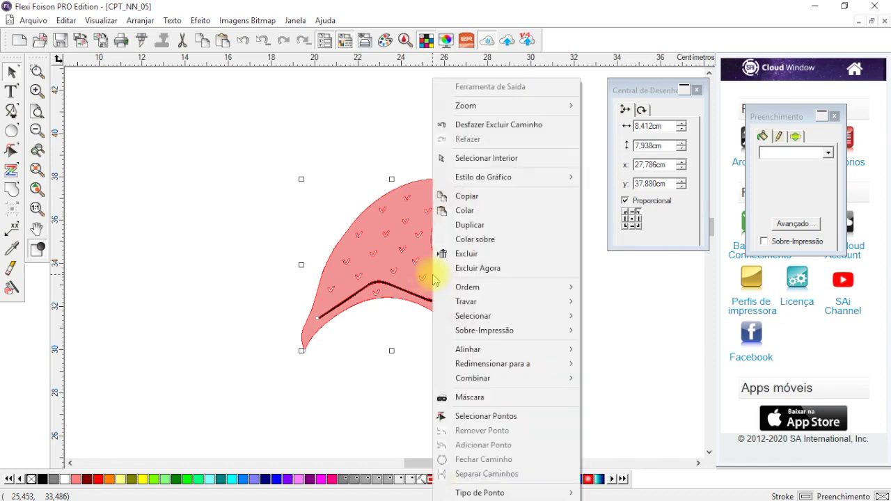
mouse_move(510, 380)
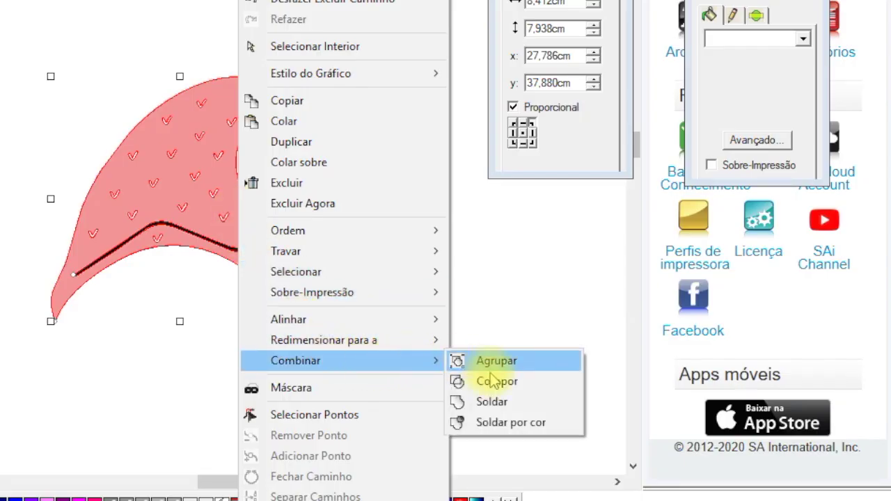
left_click(459, 381)
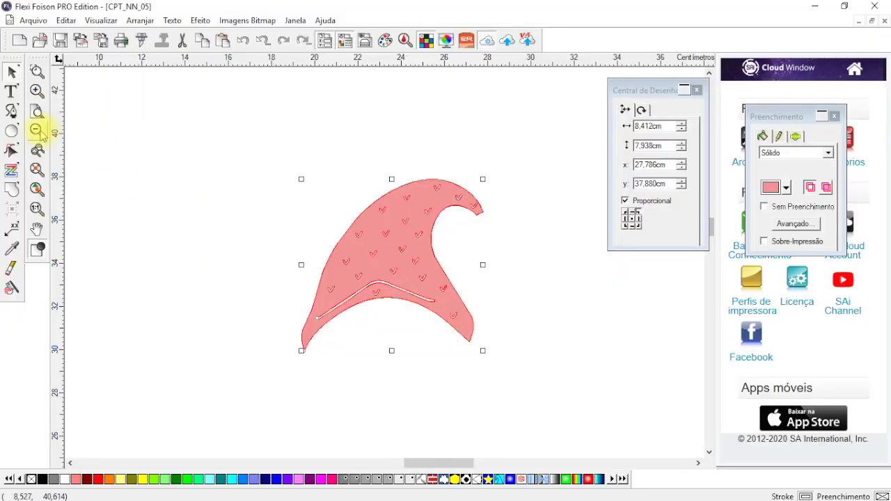
Move the green hat off the layered gnome's head into the empty area above it
left_click(36, 130)
left_click_drag(382, 268, 359, 298)
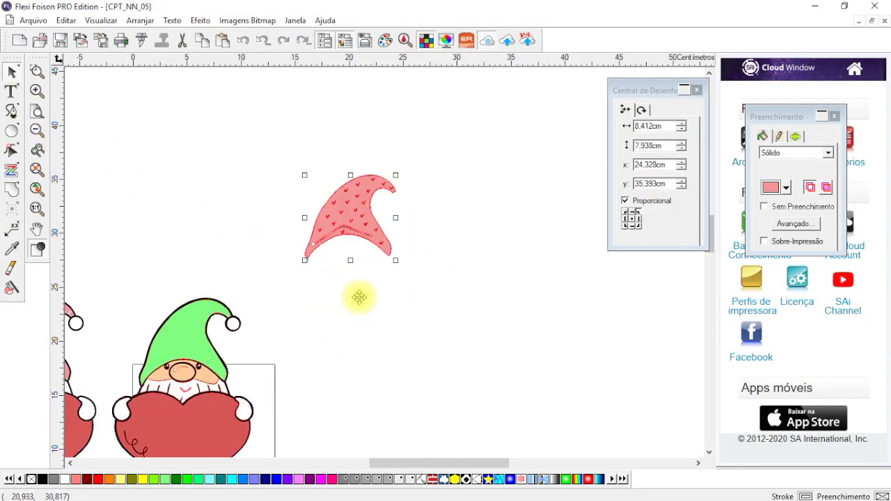
scroll(360, 298, "down", 2)
left_click(191, 265)
left_click_drag(191, 265, 179, 154)
Place the compounded pink hat on the layered gnome's head, aligned to the black contour at about X 9.1 cm, Y 23.9 cm
left_click(348, 149)
left_click_drag(348, 149, 186, 267)
key("Down")
key("Down")
key("Down")
key("Down")
key("Down")
key("Down")
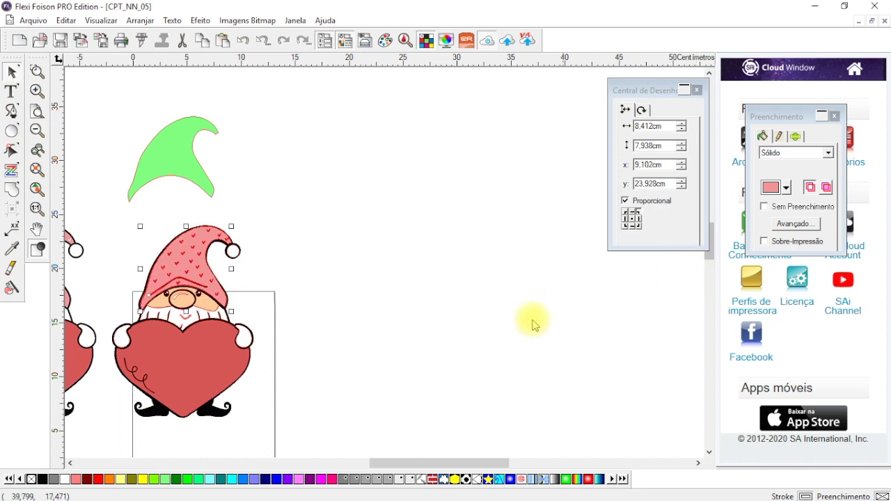
key("Down")
Move the original gnome image up beside the layered gnome, to about X -5.3 cm, Y 29.2 cm
left_click_drag(428, 461, 392, 462)
left_click_drag(190, 315, 169, 259)
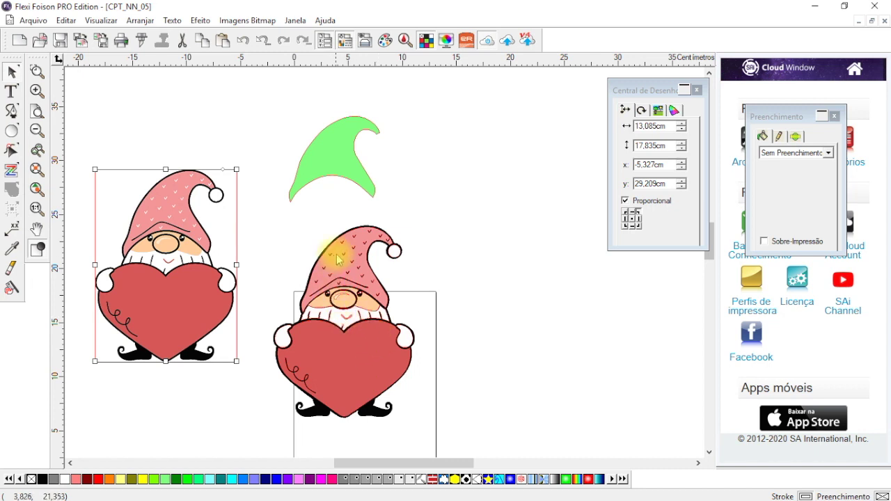
scroll(302, 178, "down", 2)
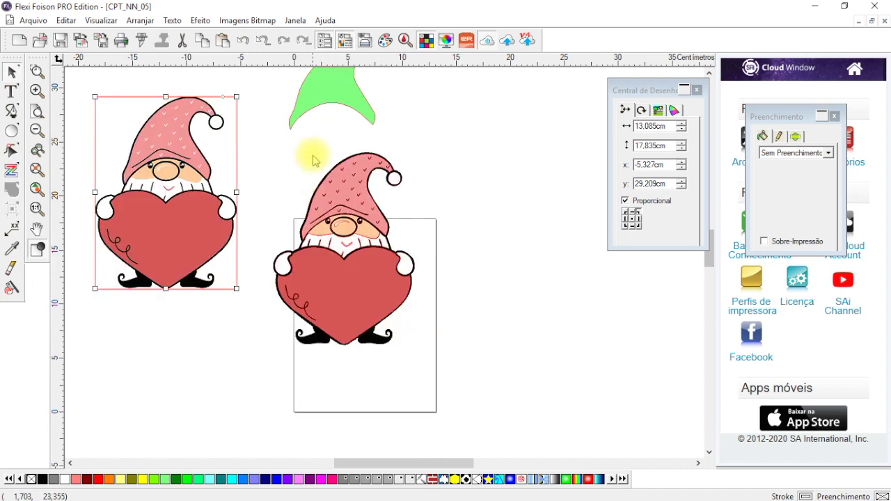
scroll(310, 142, "up", 2)
left_click(470, 221)
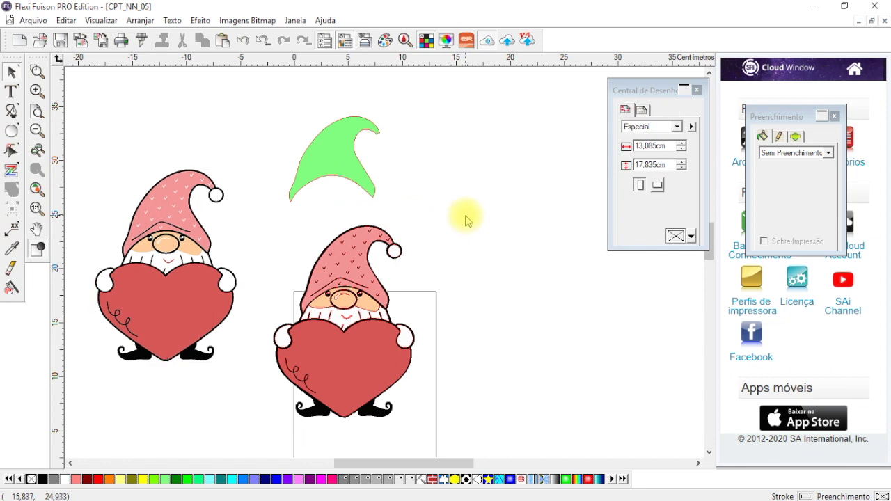
Set the document page size to A4
scroll(465, 221, "down", 2)
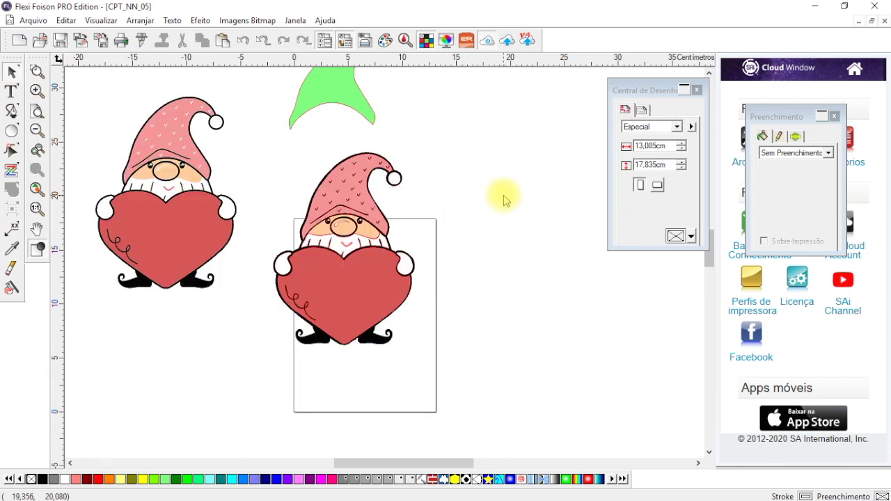
left_click(656, 131)
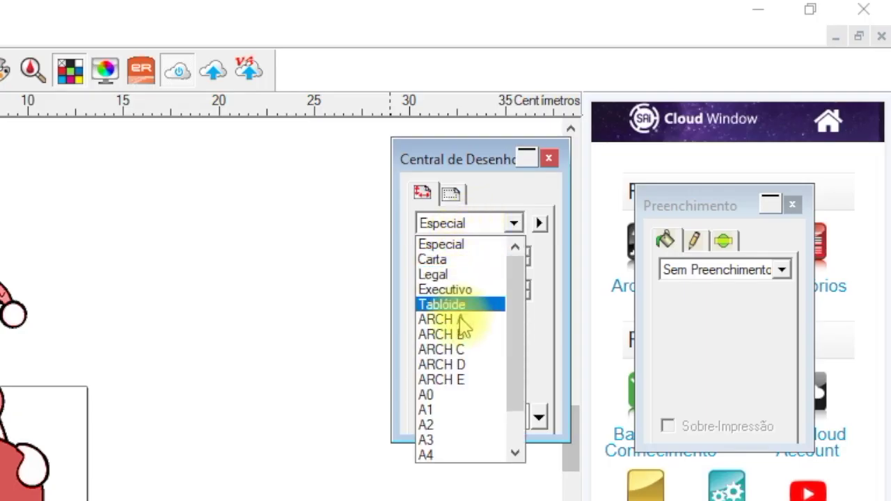
left_click(437, 455)
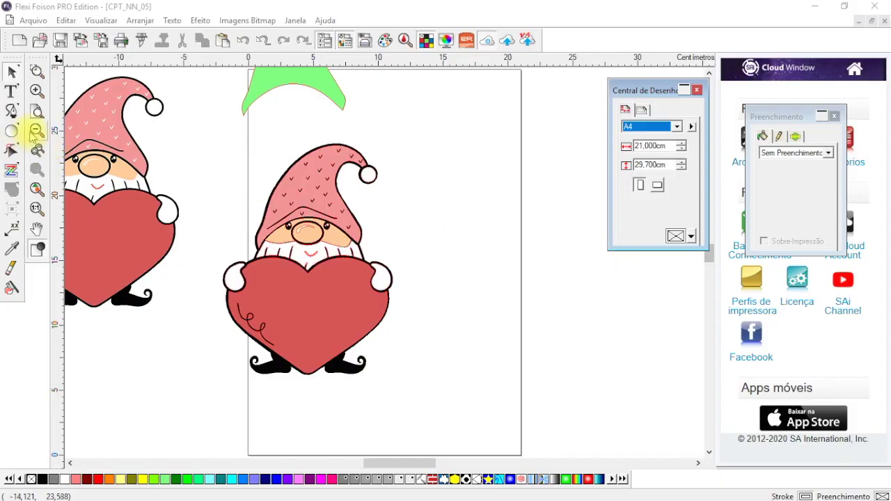
Move the green hat off the page to about X 37.8 cm, Y 35.9 cm, and shift the whole layered gnome inside the page
left_click(34, 134)
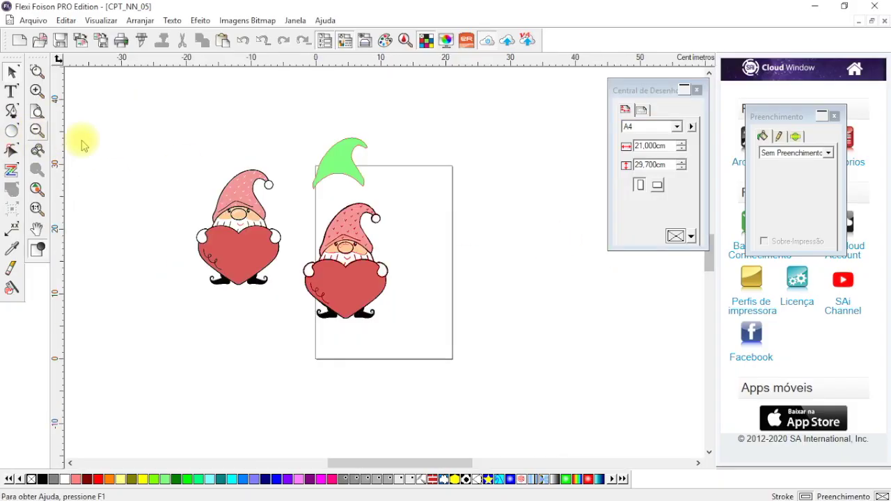
left_click_drag(345, 173, 538, 164)
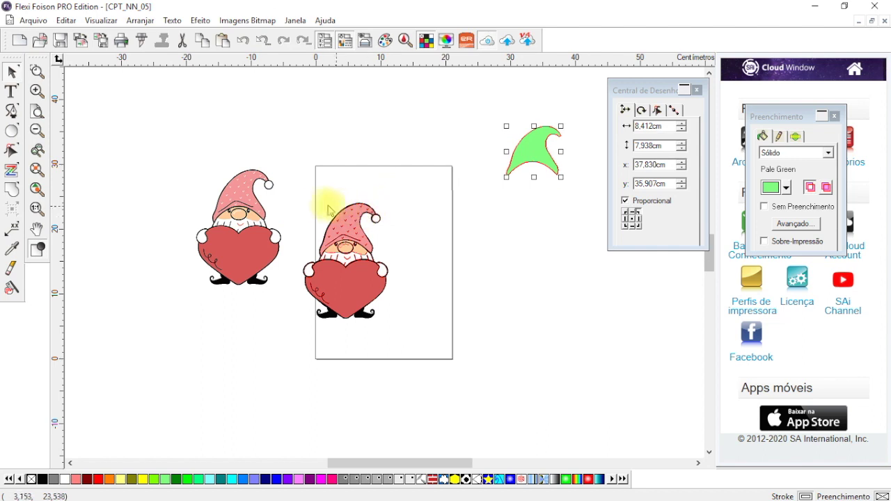
left_click_drag(300, 197, 403, 303)
left_click(474, 223)
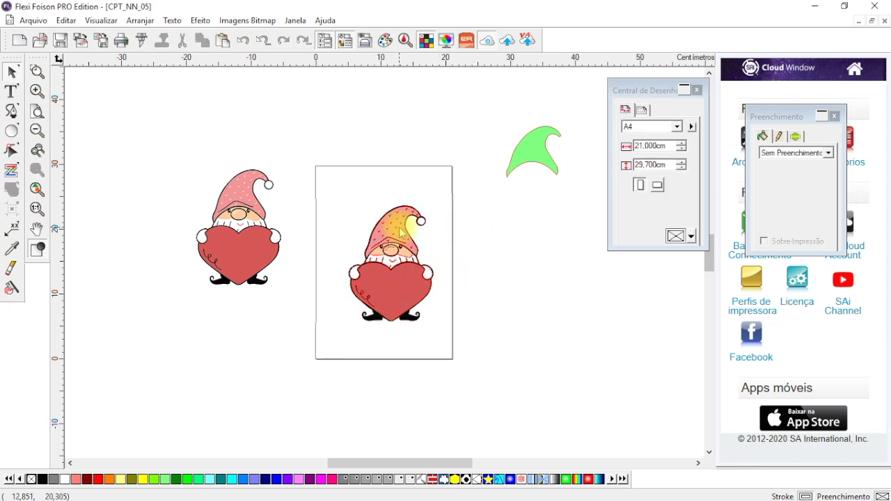
left_click(402, 232)
left_click(493, 294)
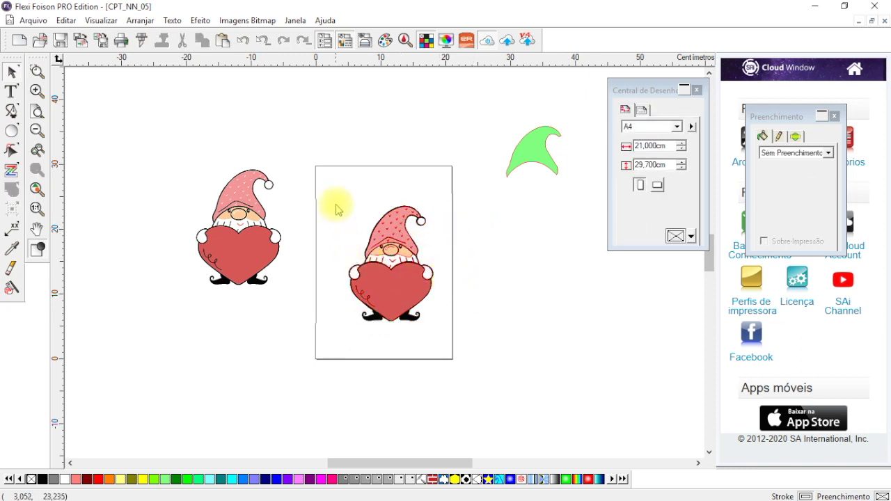
Enlarge the layered gnome proportionally to about 15.7 × 21.4 cm and position it on the page at about X 17.9 cm, Y 25.1 cm
left_click_drag(335, 205, 330, 333)
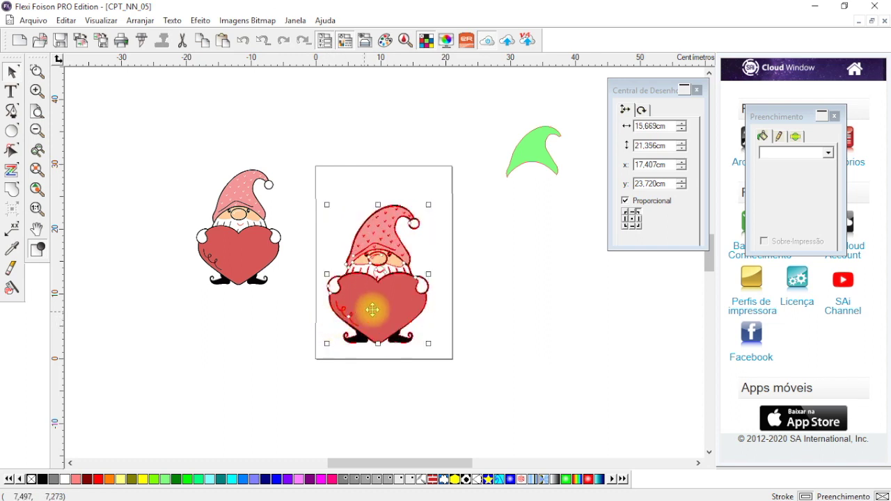
left_click_drag(379, 300, 382, 291)
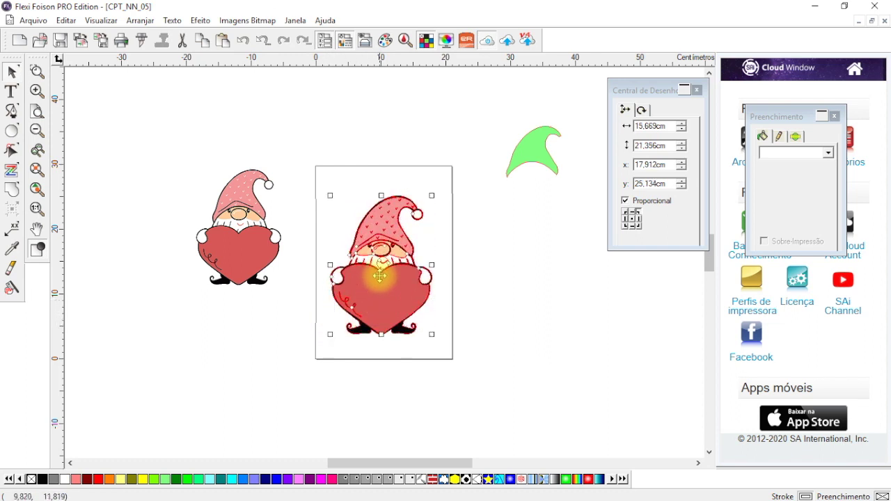
left_click(342, 175)
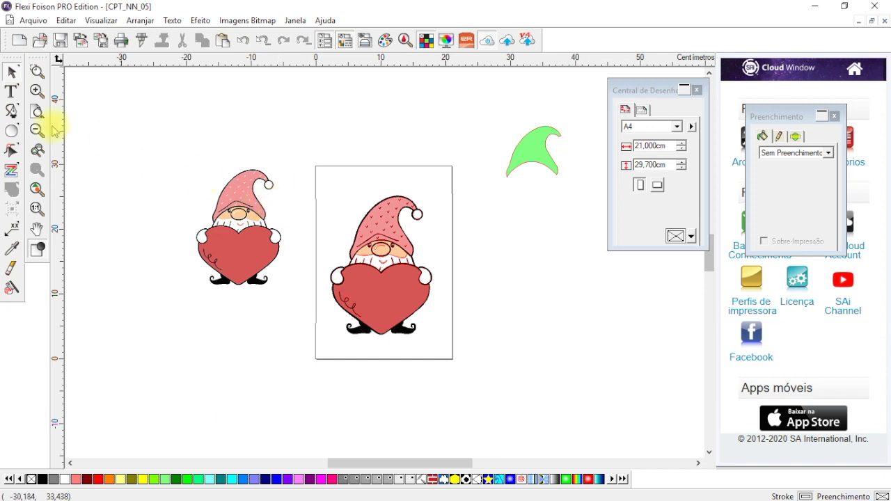
Move the original gnome image close beside the page, to about X -1.0 cm, Y 26.2 cm
left_click(36, 89)
left_click_drag(109, 160, 213, 212)
left_click(311, 136)
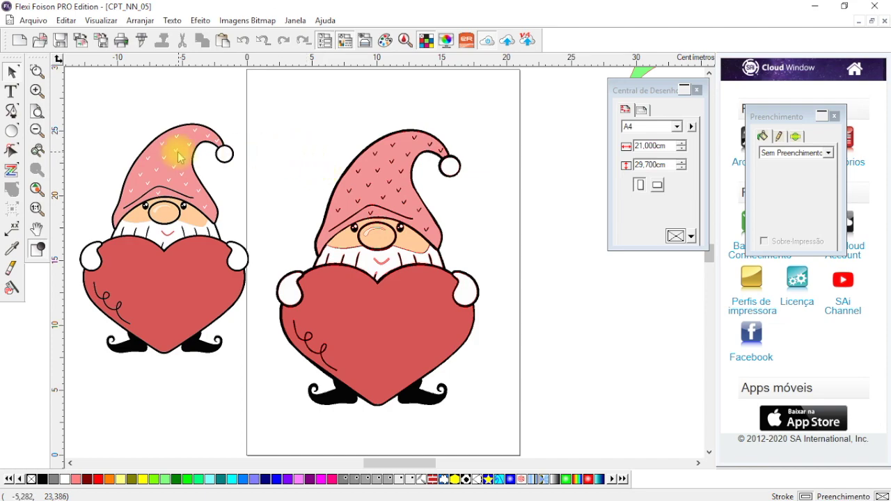
left_click_drag(179, 157, 164, 149)
Browse the digital paper patterns in the PPD_NATAL4MINIMALISTA_NN folder without opening any file
left_click(32, 22)
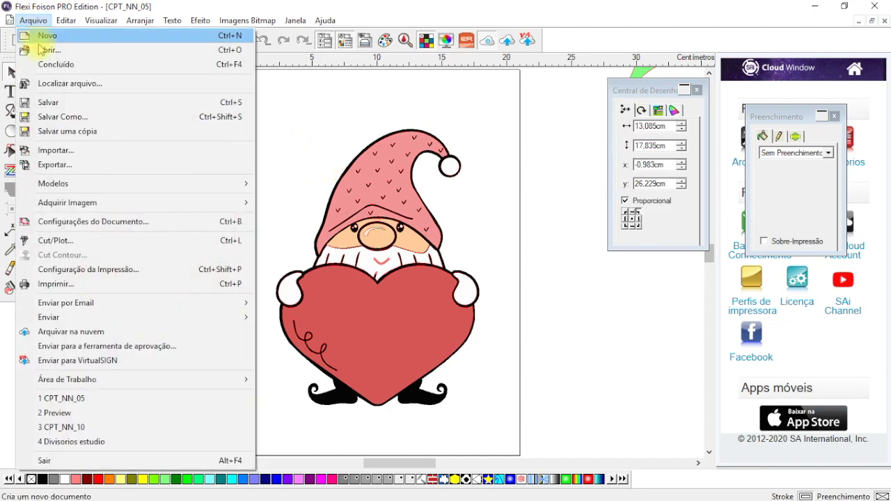
left_click(29, 48)
left_click(371, 57)
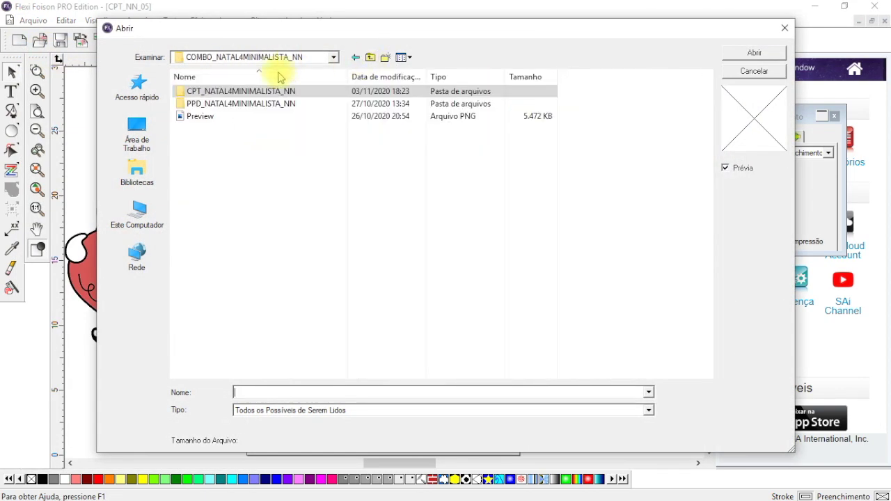
double_click(259, 103)
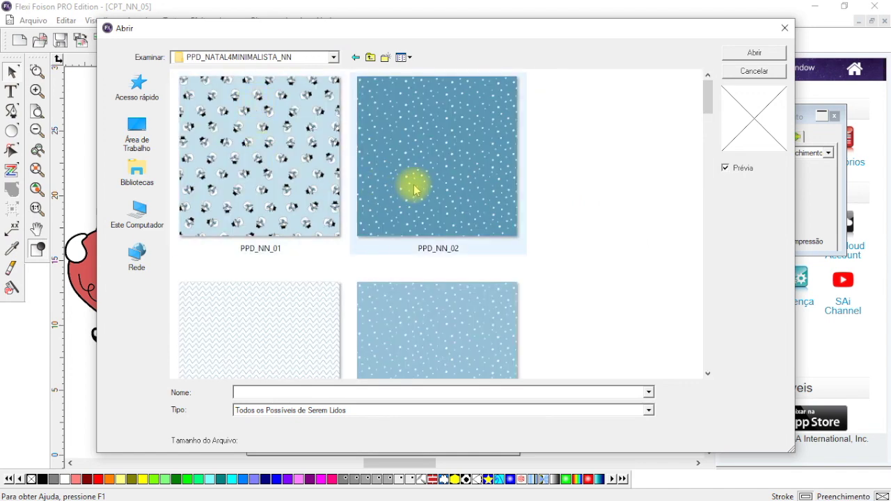
scroll(412, 185, "down", 3)
scroll(413, 189, "down", 5)
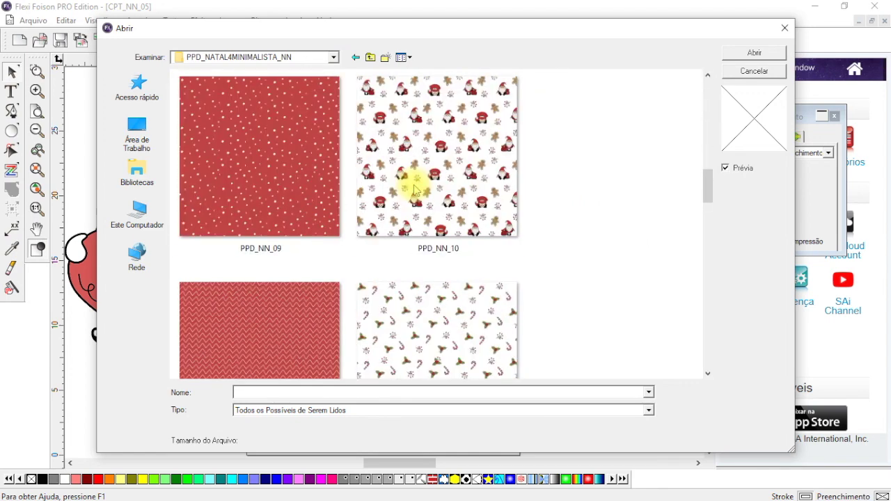
scroll(414, 189, "down", 4)
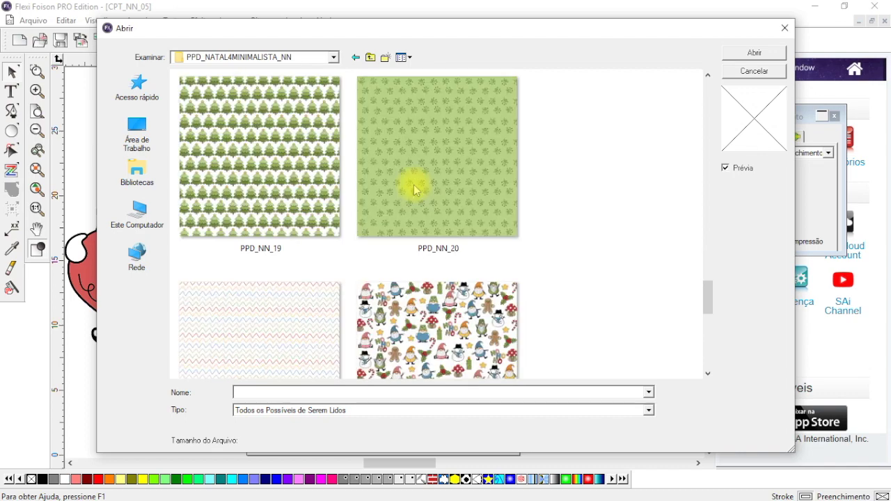
scroll(413, 189, "up", 5)
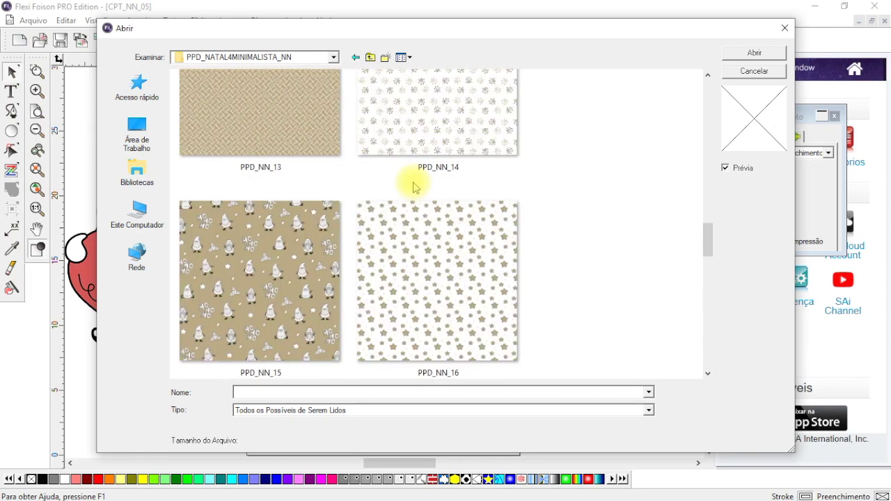
scroll(414, 187, "up", 2)
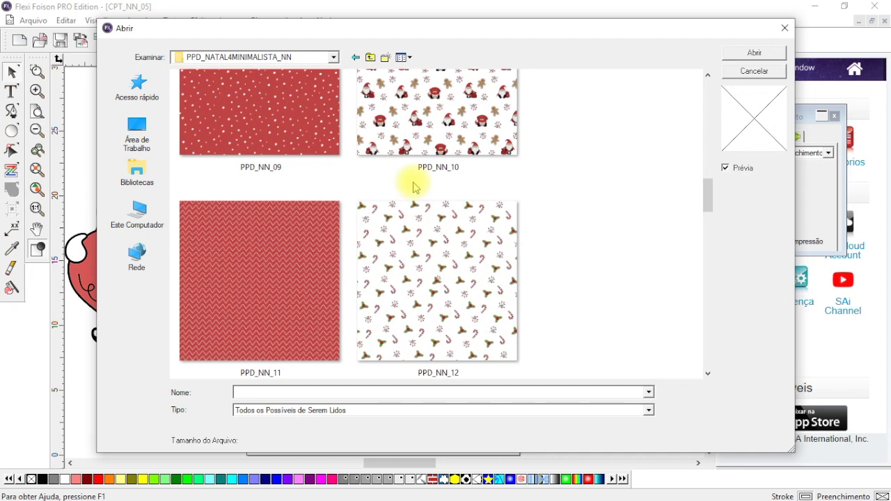
scroll(413, 187, "up", 2)
scroll(413, 186, "up", 2)
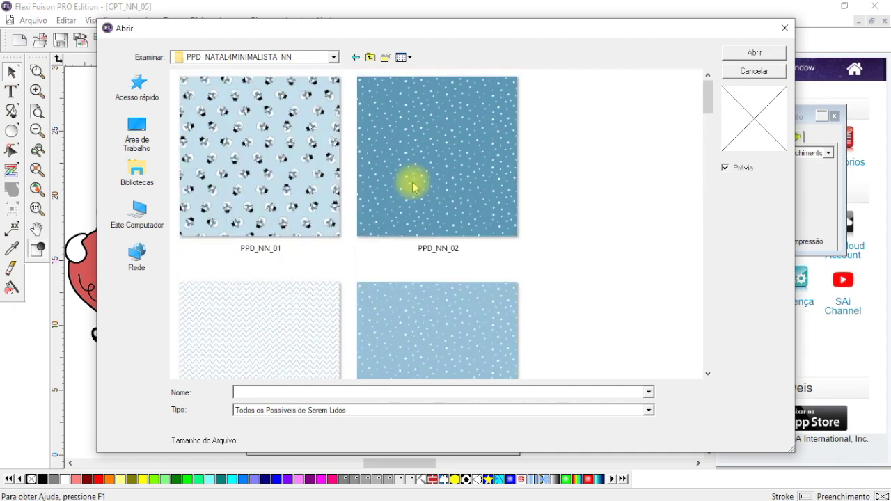
scroll(413, 187, "down", 4)
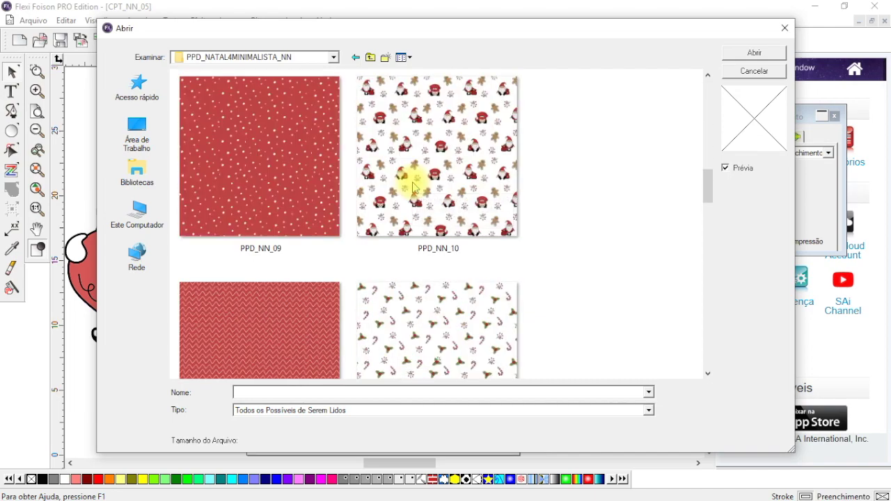
scroll(413, 187, "up", 1)
scroll(413, 186, "down", 3)
scroll(413, 186, "down", 5)
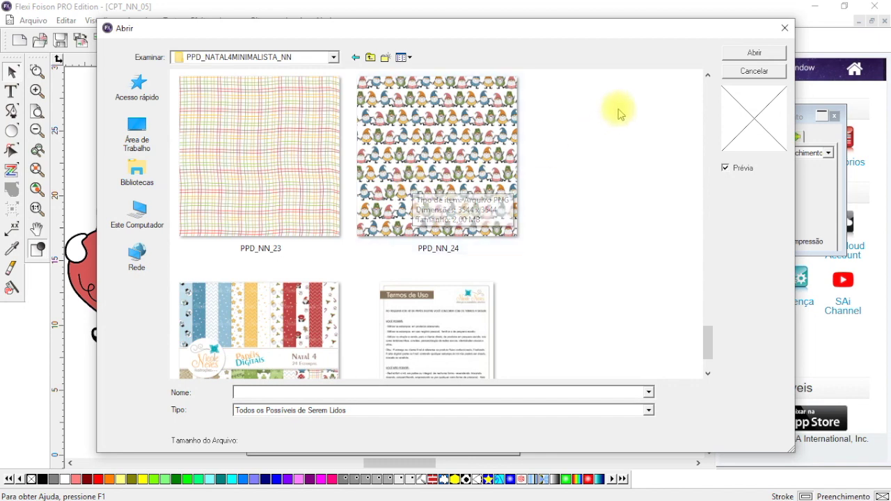
left_click(785, 32)
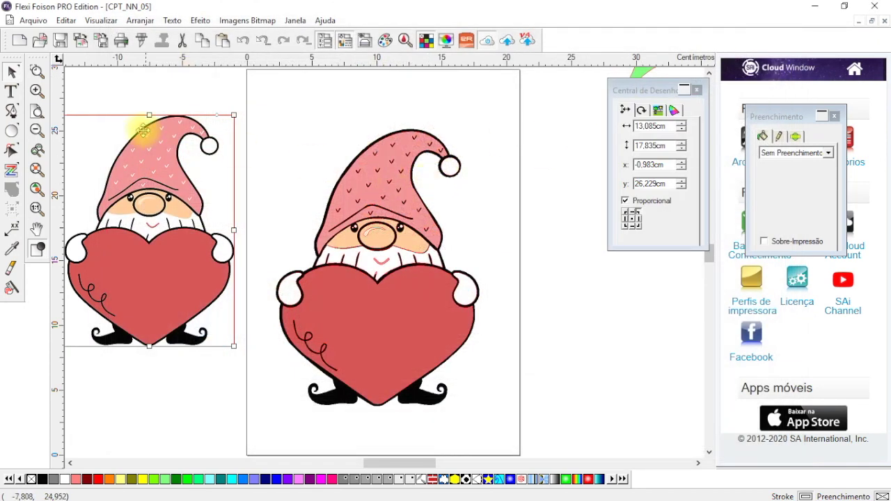
Move the green hat next to the A4 page, level with the layered gnome's hat, and deselect it
left_click(38, 131)
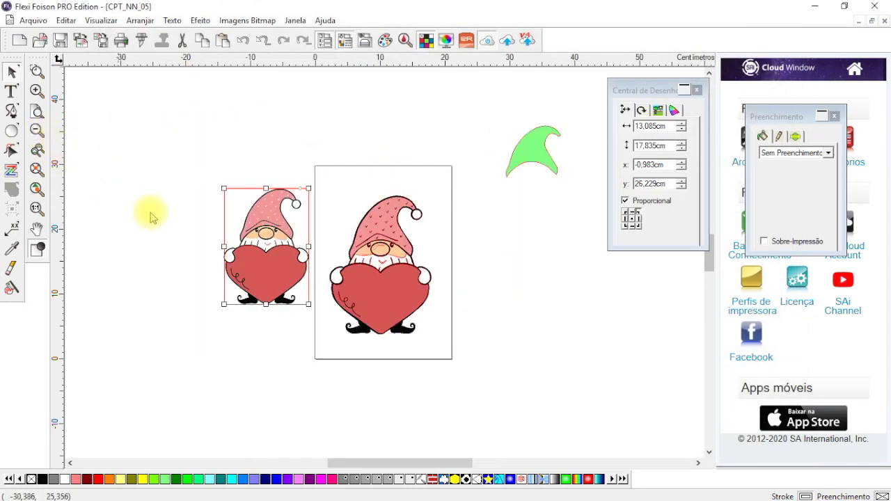
left_click(368, 184)
left_click(533, 148)
left_click_drag(533, 148, 492, 214)
left_click(390, 180)
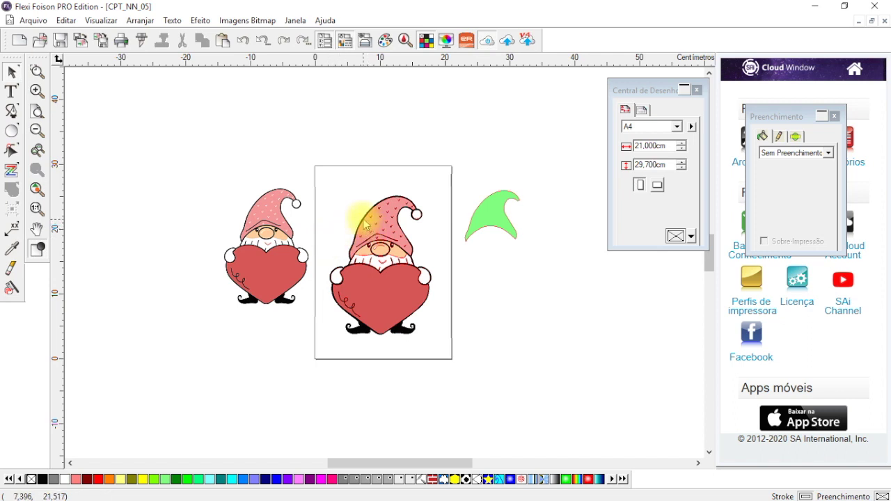
Select the red heart, bring up the Cut/Plot setup and open the driver options for the black (Preto) design colour
left_click(362, 284)
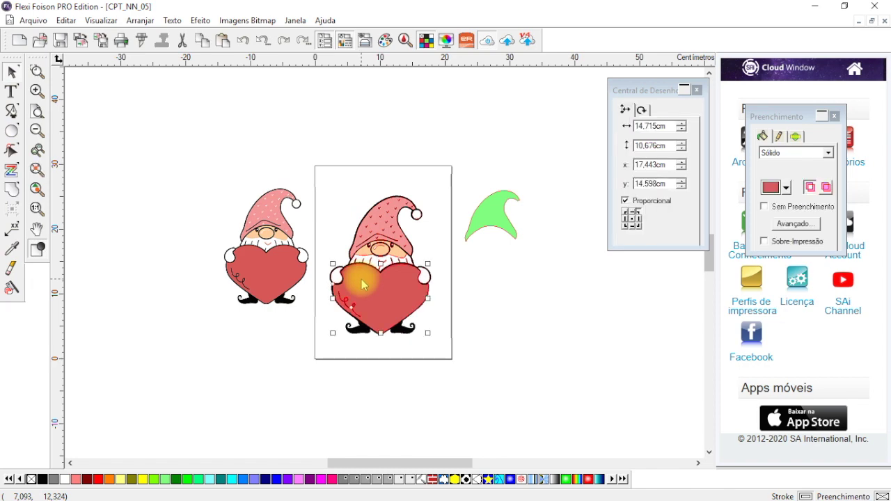
left_click(143, 42)
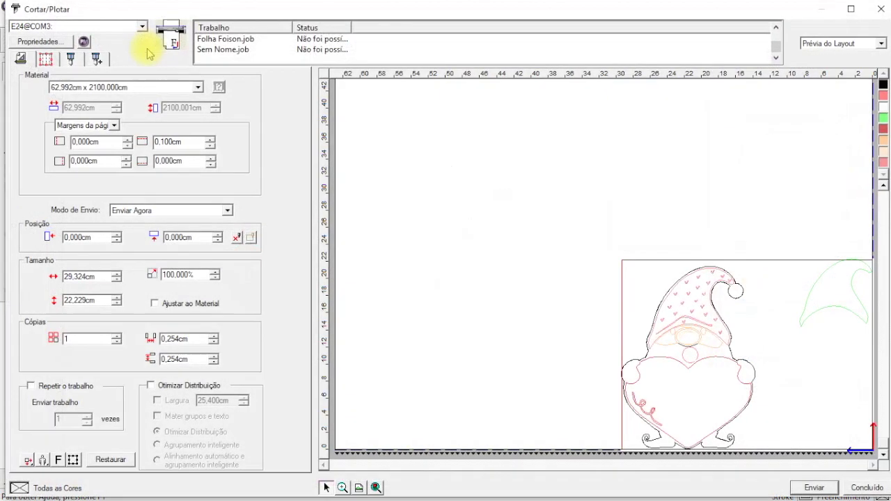
left_click(72, 60)
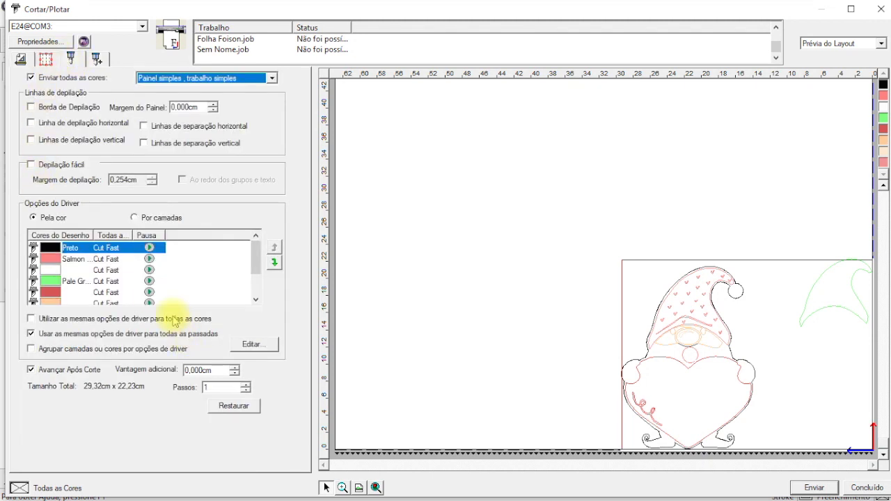
double_click(89, 249)
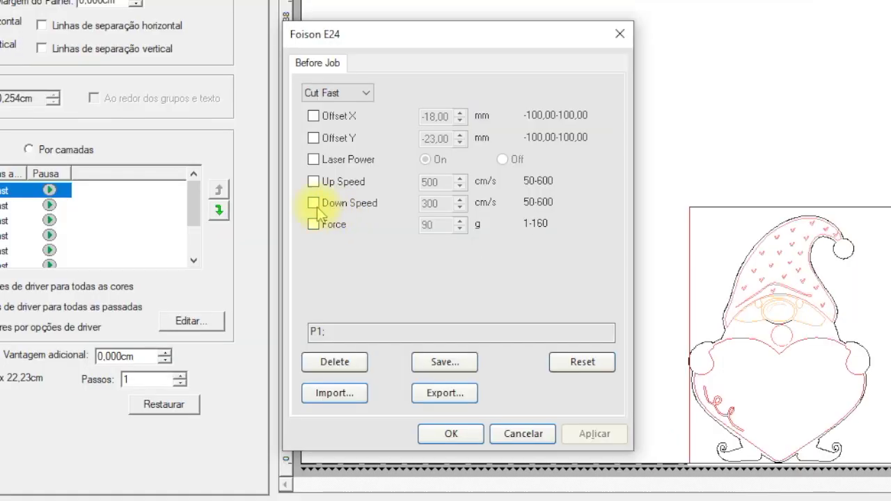
Enable a Down Speed of 500 cm/s and a Force of 90 g for Cut Fast, apply them, and leave the cut setup without sending
left_click(314, 204)
left_click(314, 224)
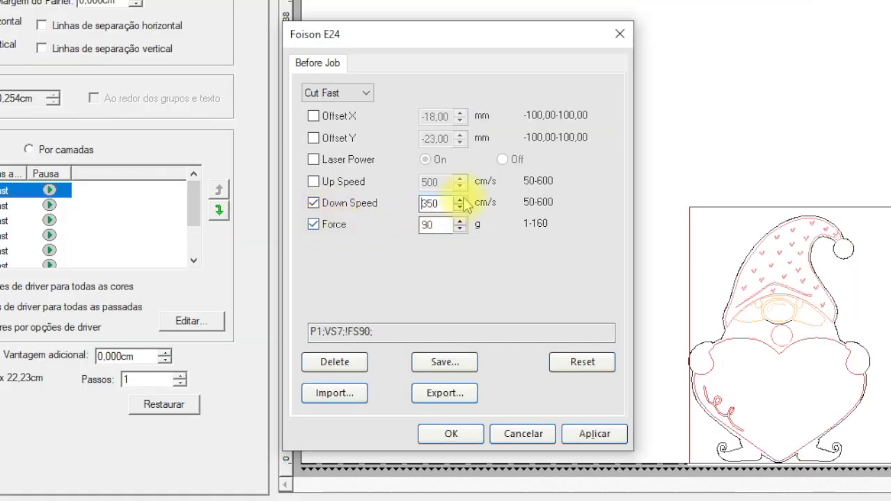
left_click(460, 199)
left_click(460, 198)
left_click(460, 199)
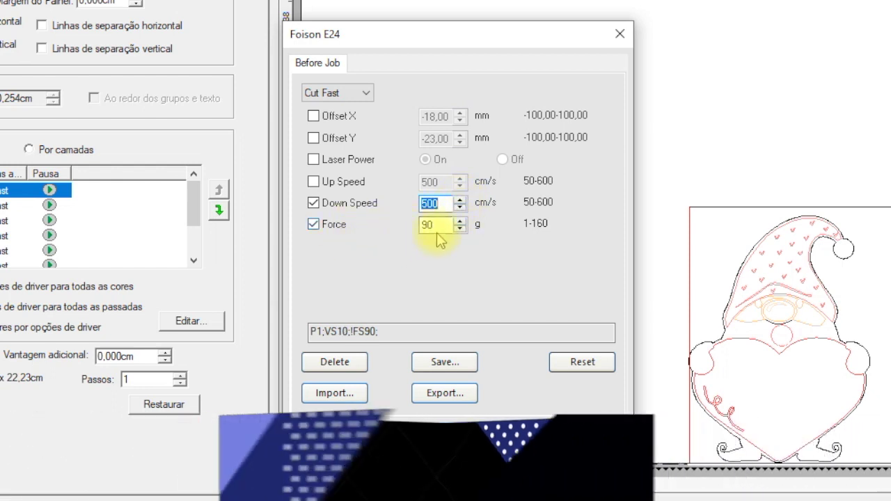
left_click(594, 433)
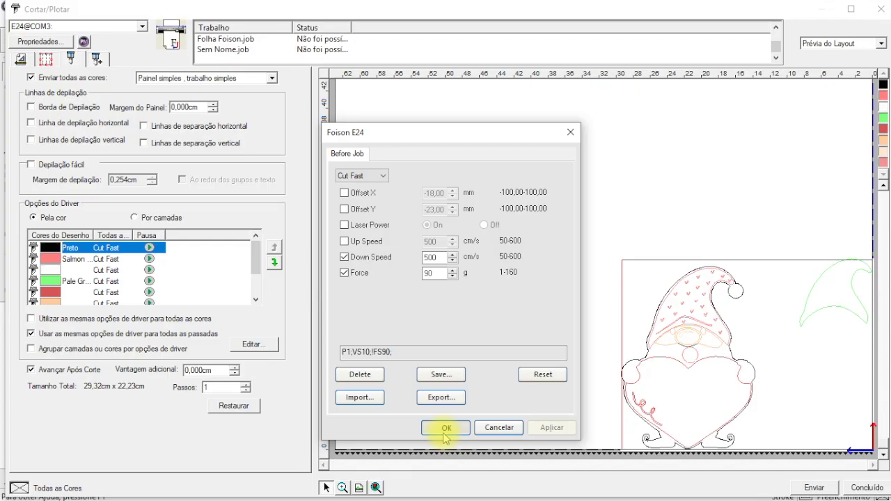
left_click(451, 433)
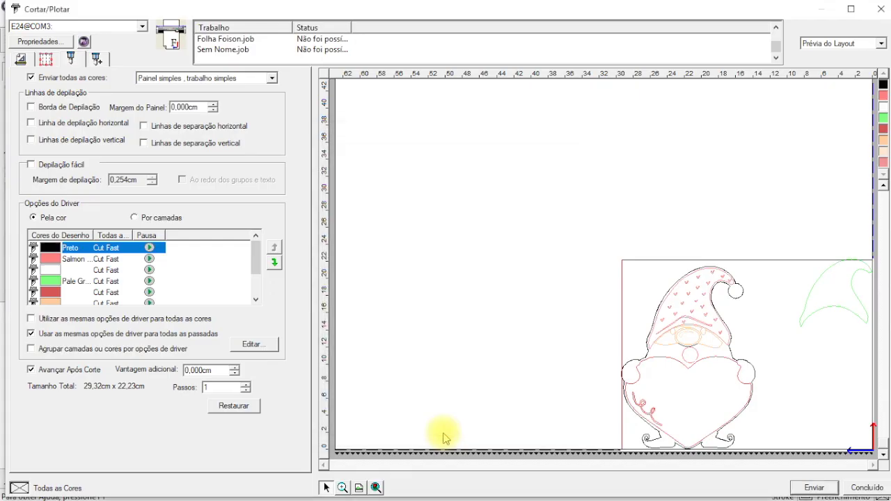
left_click(867, 487)
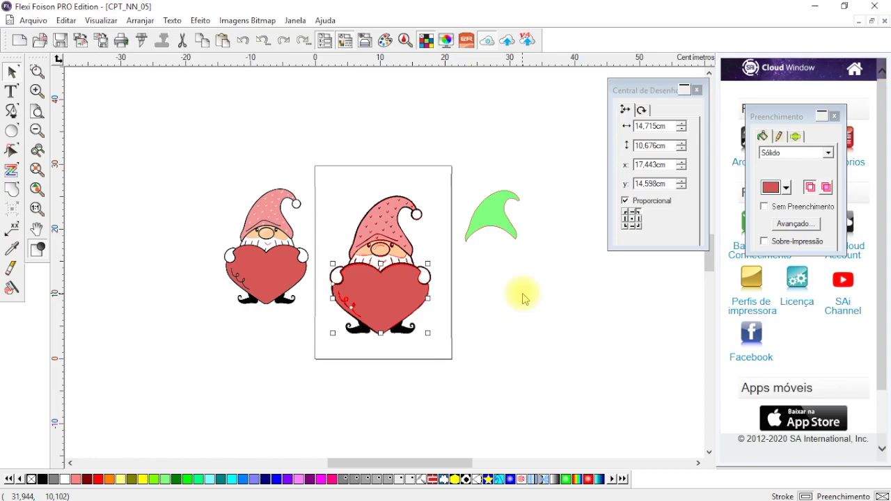